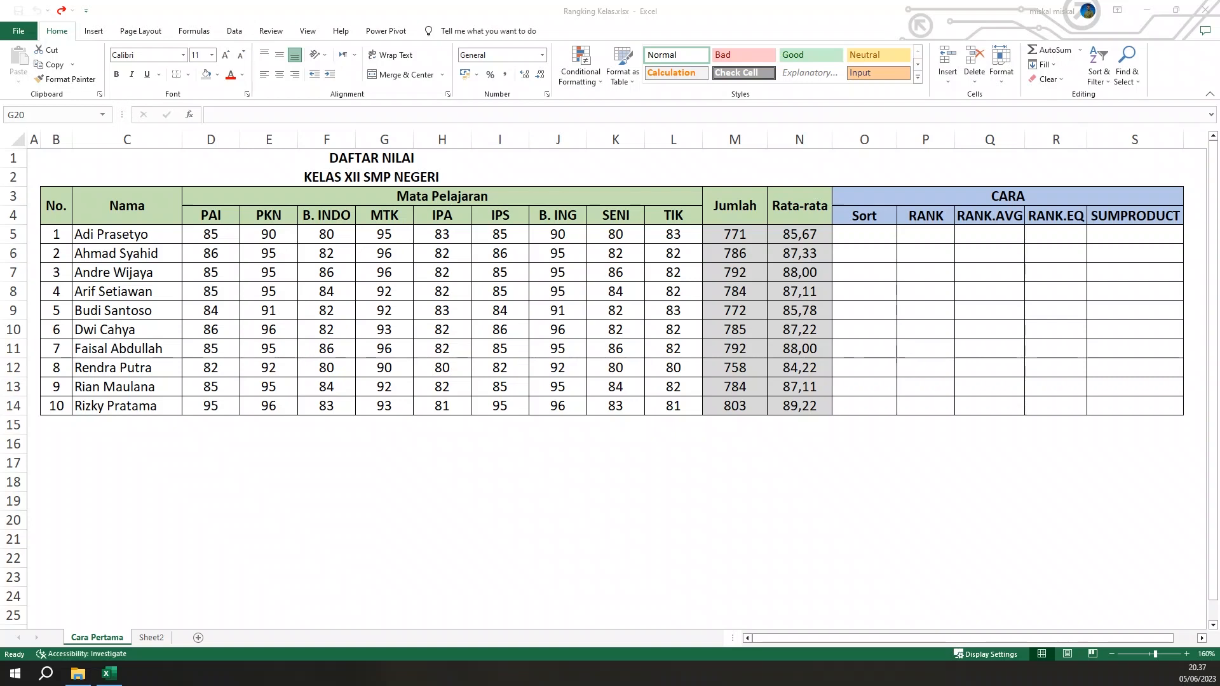
Examine the student score table and the formulas behind the Jumlah and Rata-rata values in row 5
click(582, 305)
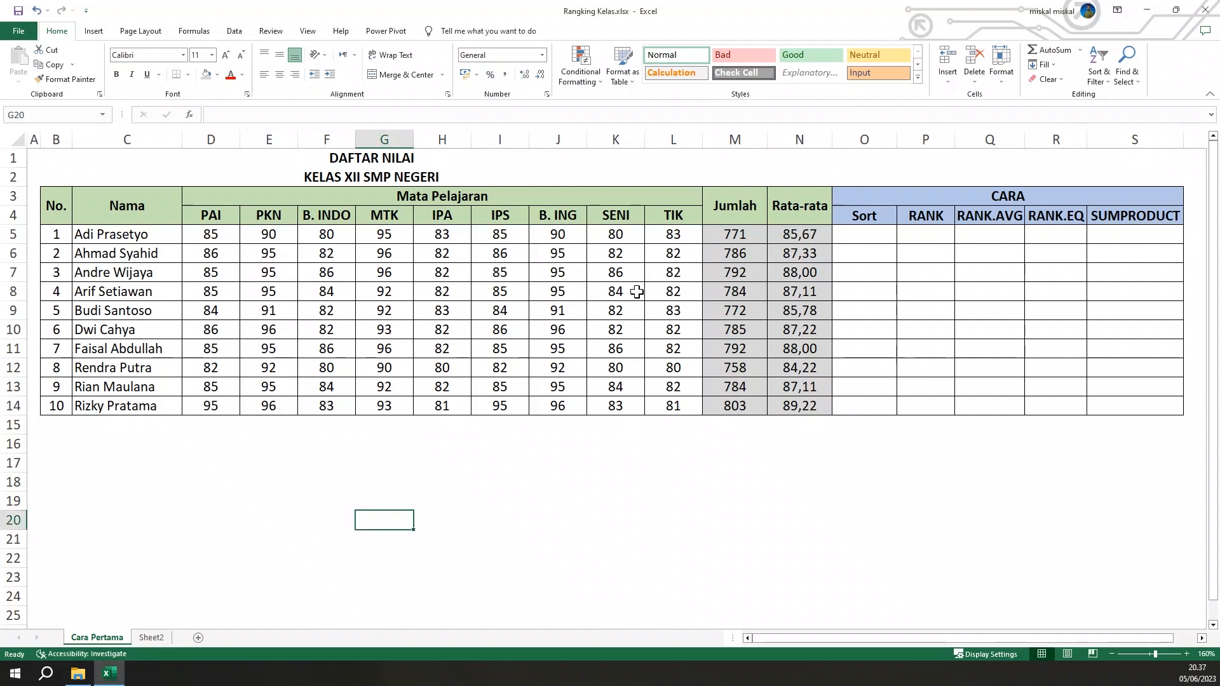
click(1076, 240)
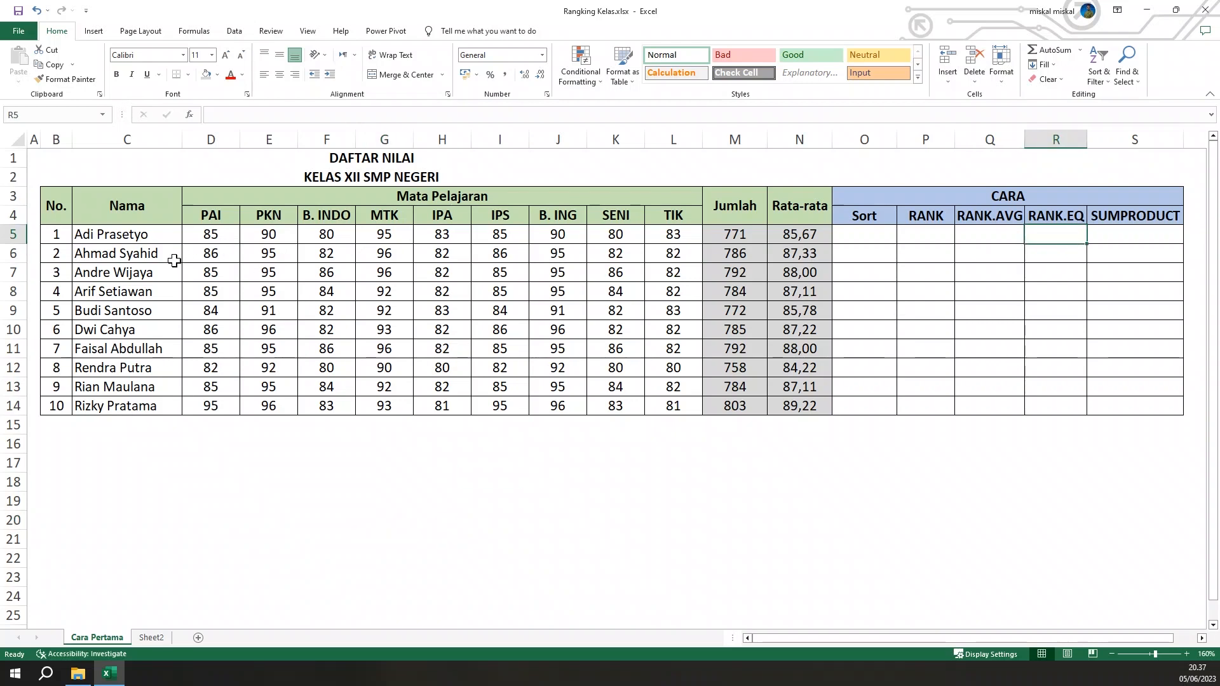
click(166, 251)
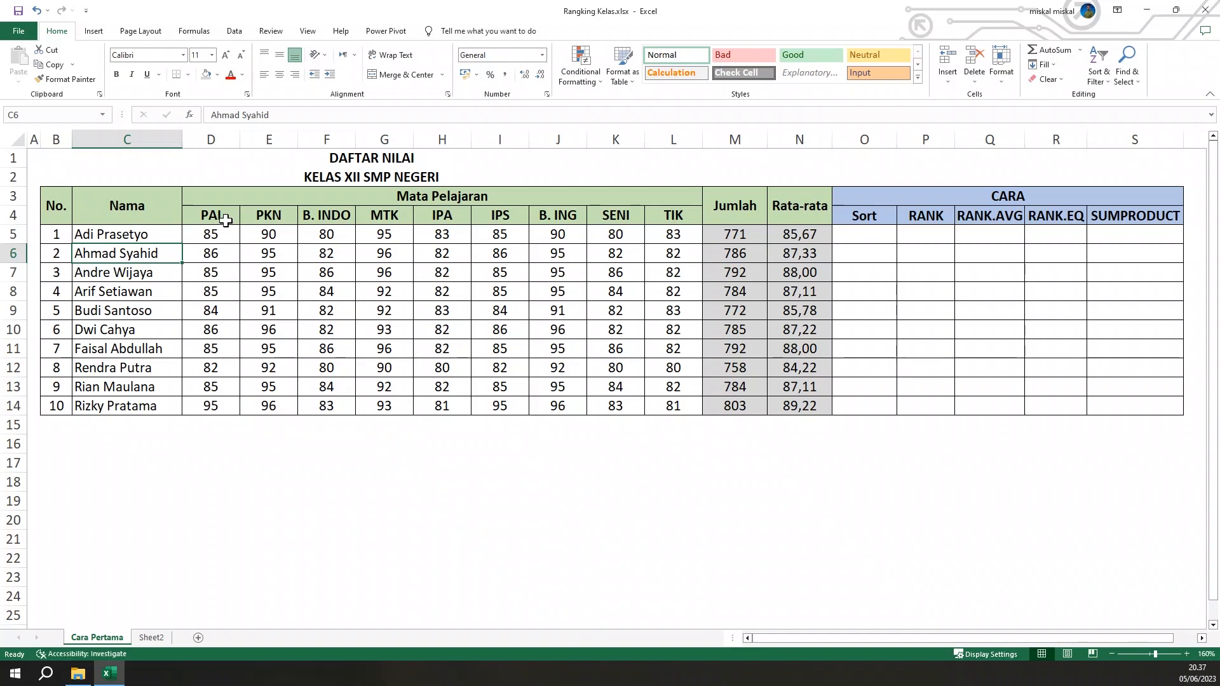
click(751, 250)
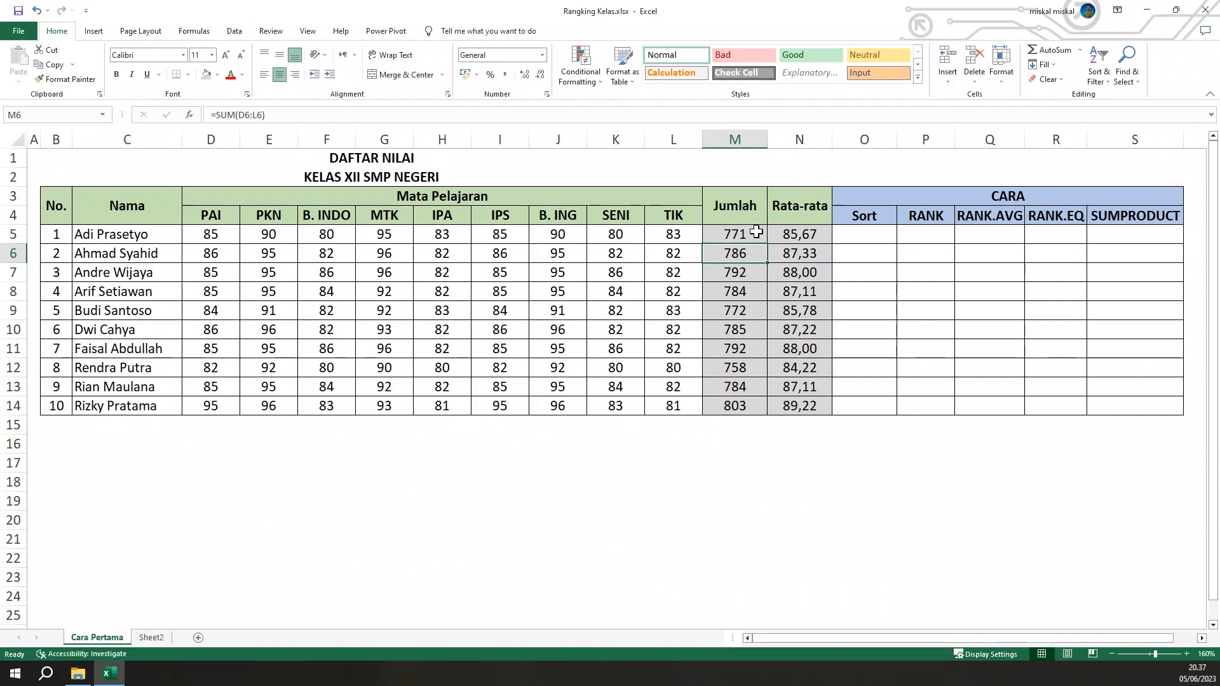
click(753, 234)
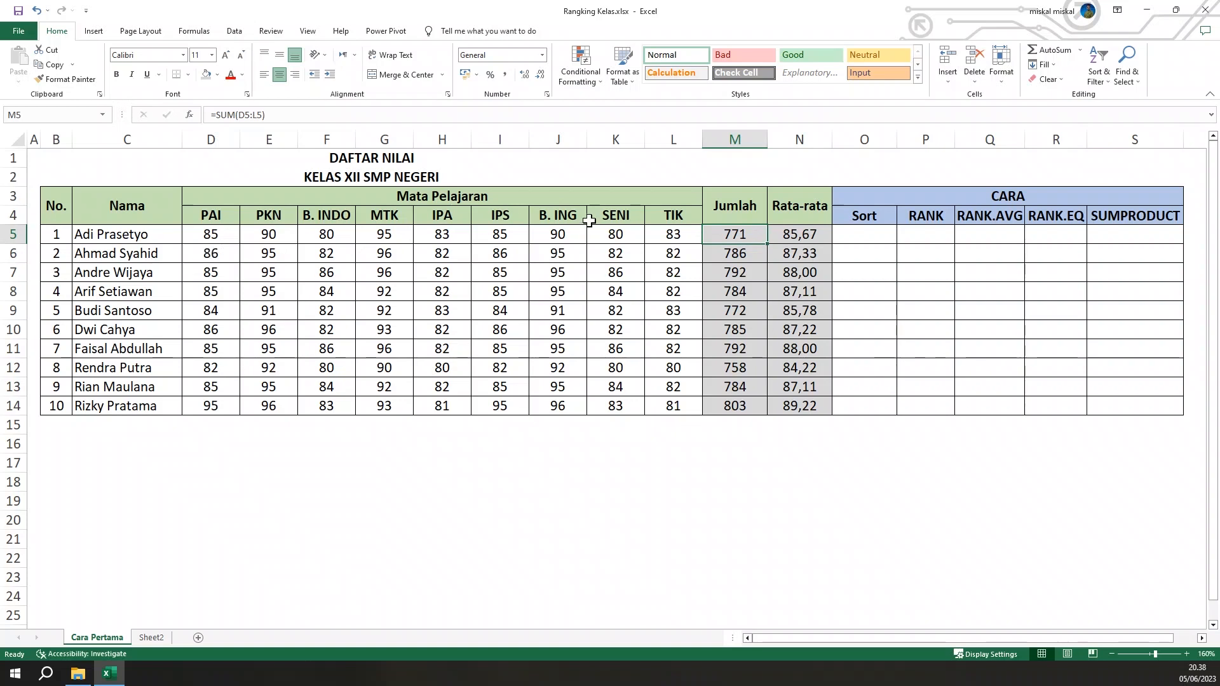
click(803, 237)
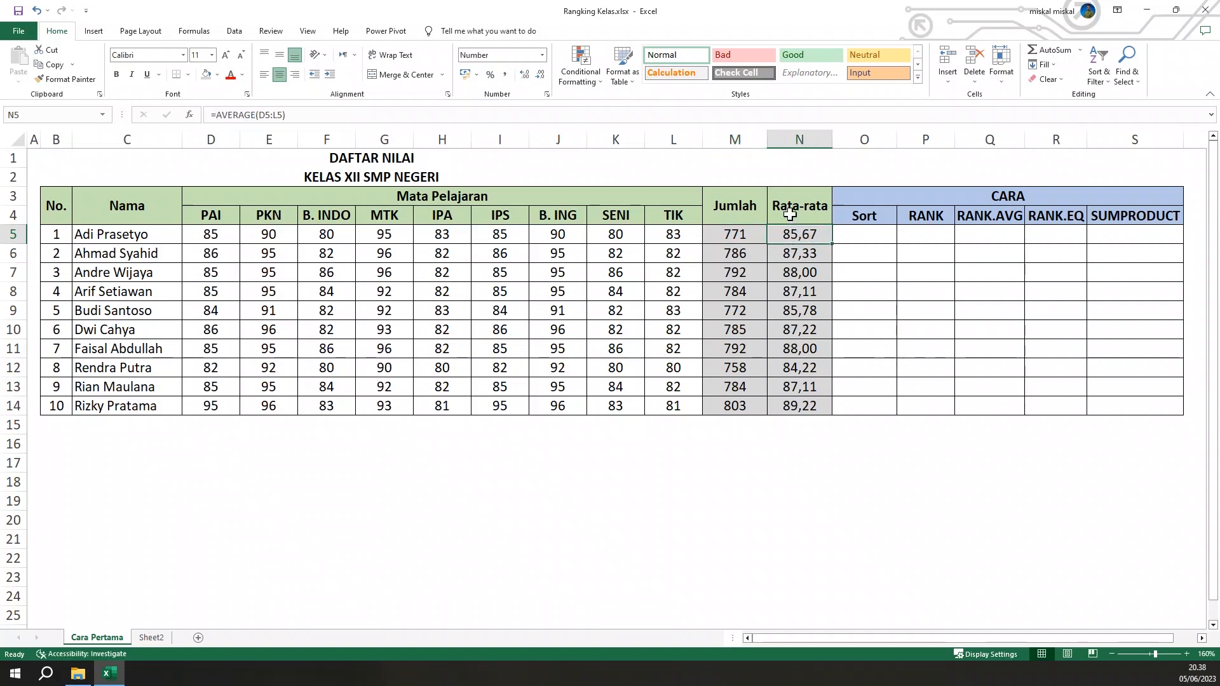
click(739, 236)
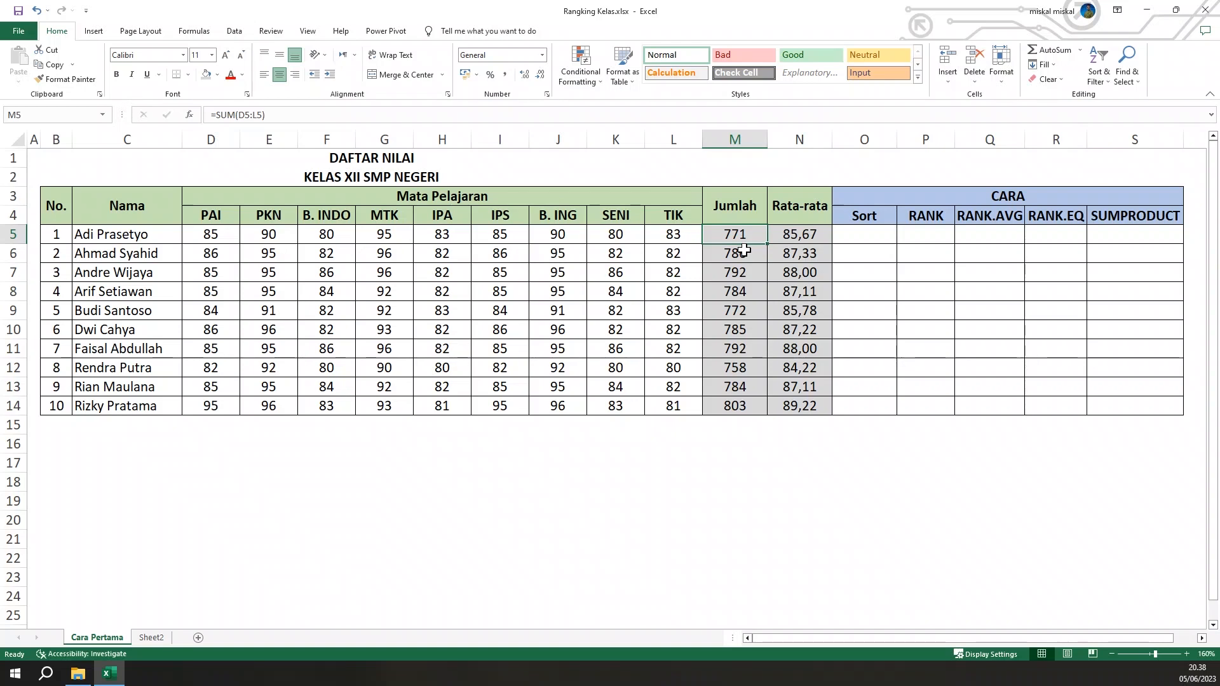
key(F2)
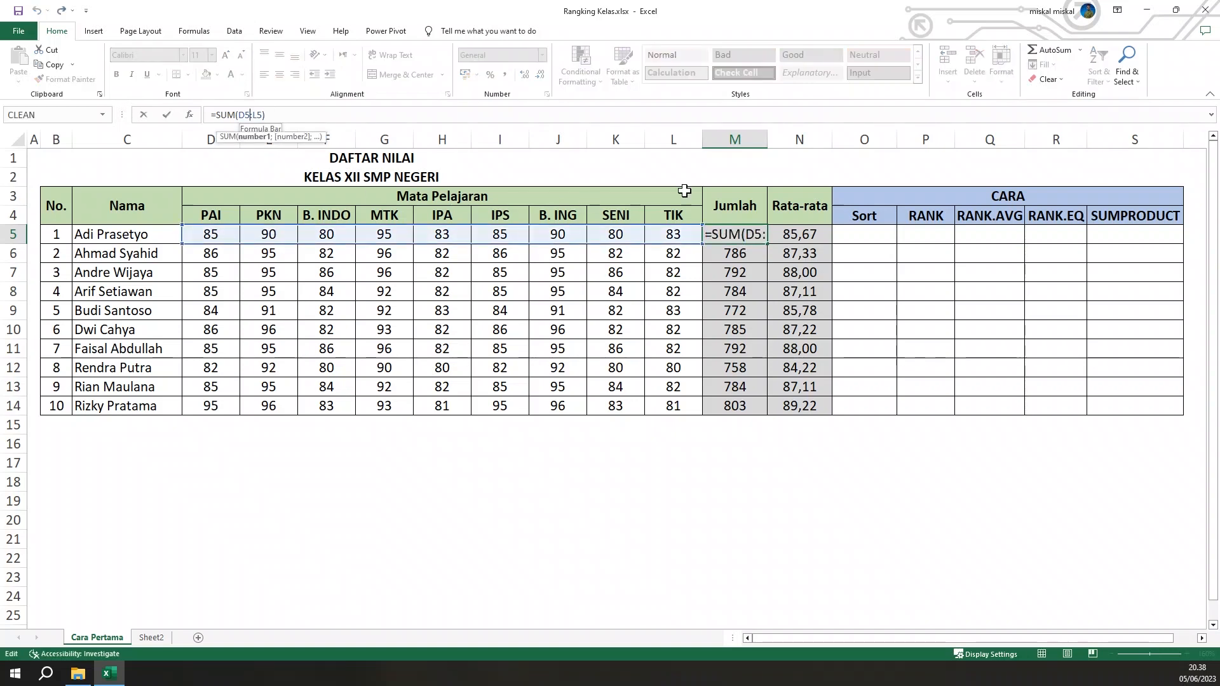
key(Escape)
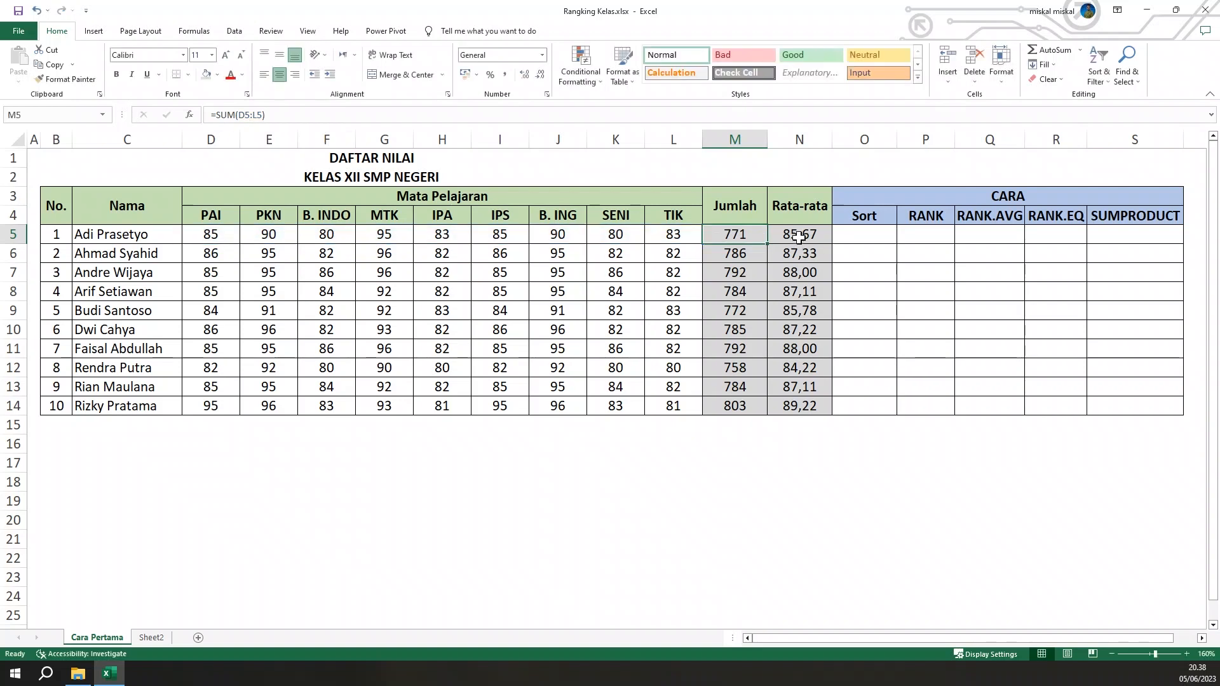
click(795, 235)
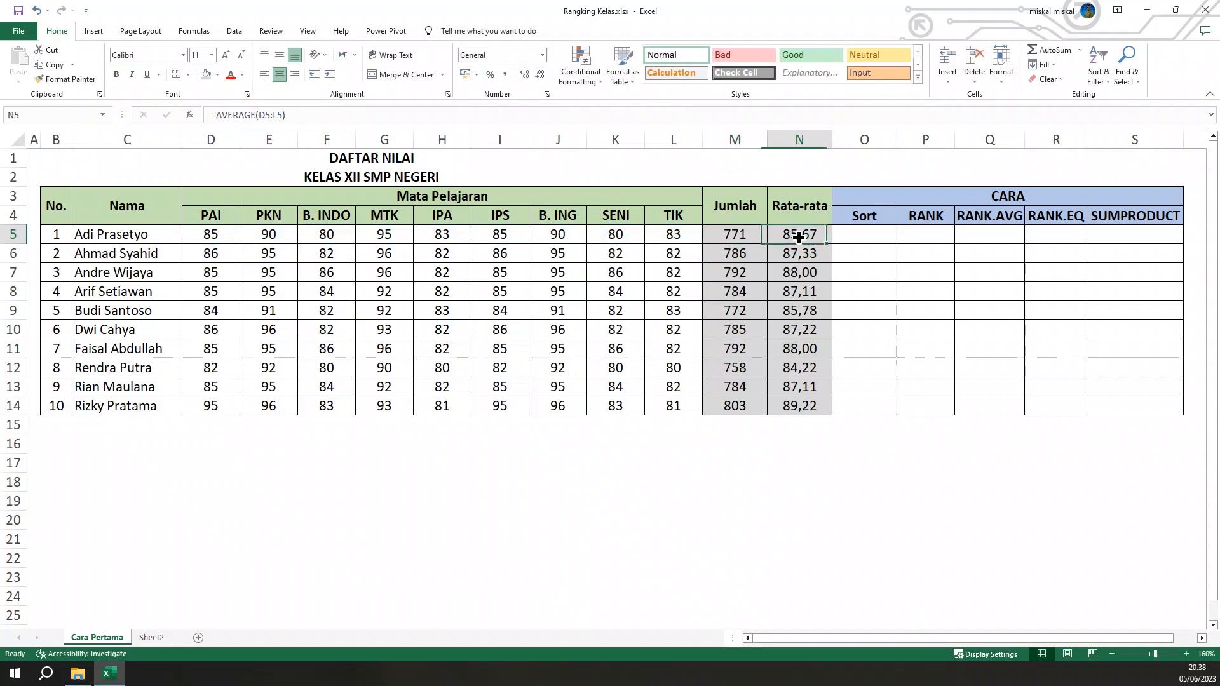
click(888, 351)
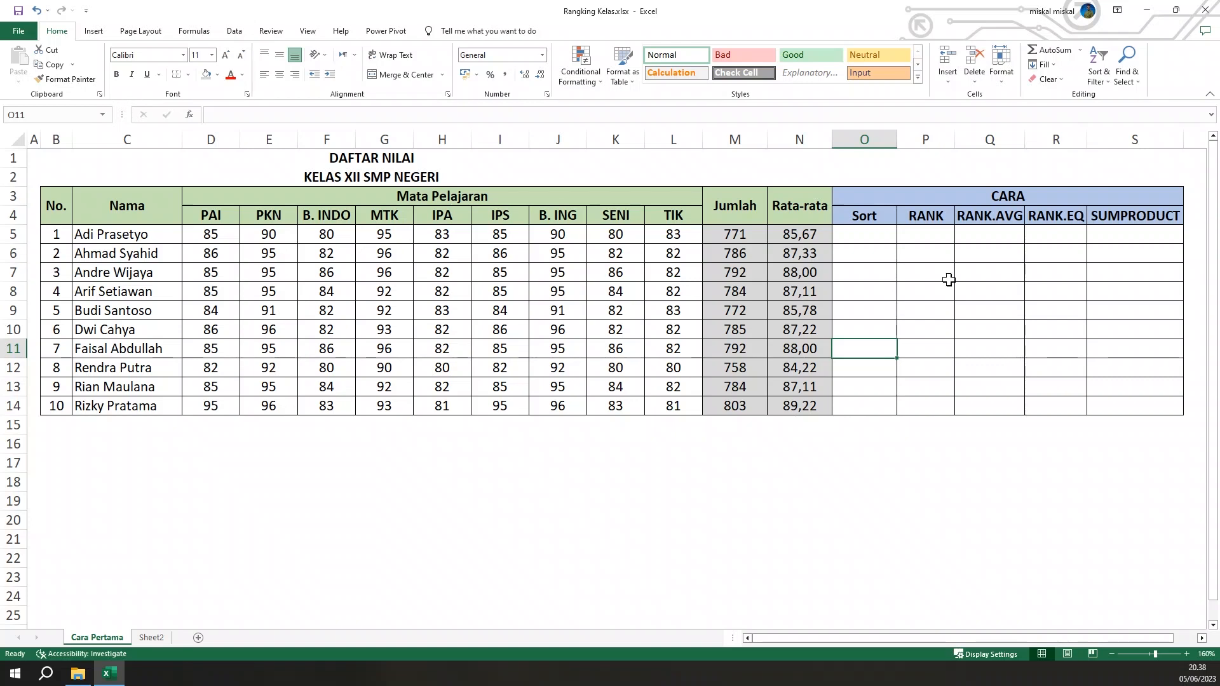
click(886, 235)
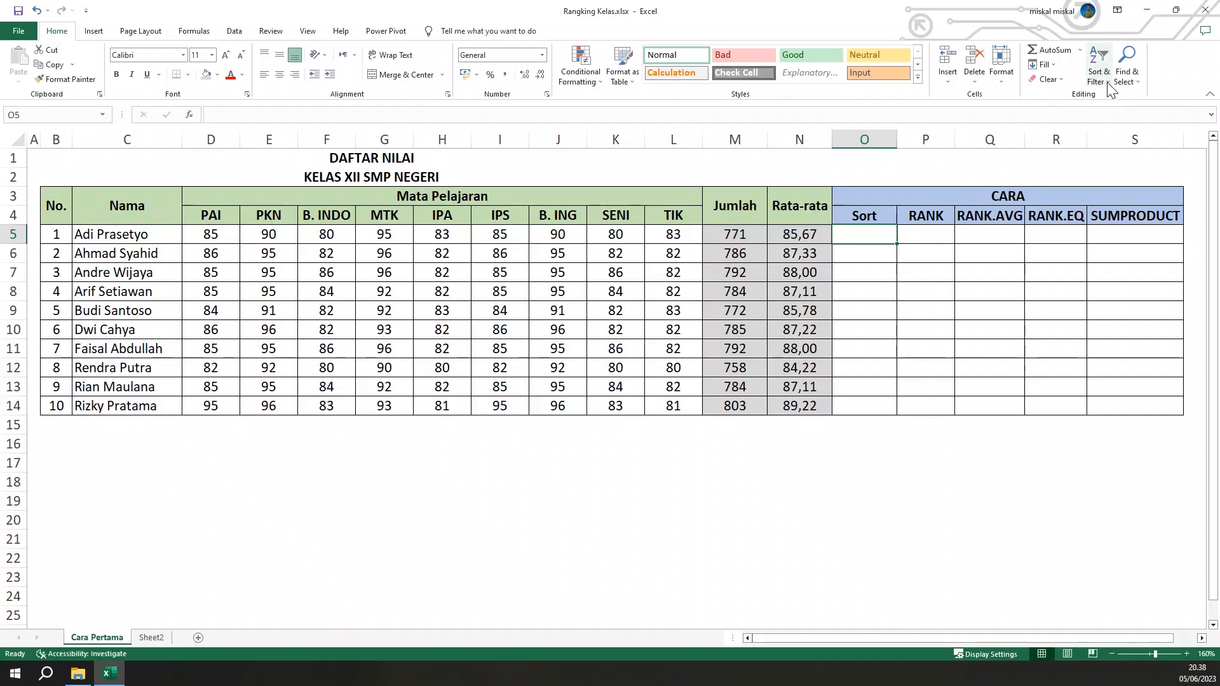
click(1106, 82)
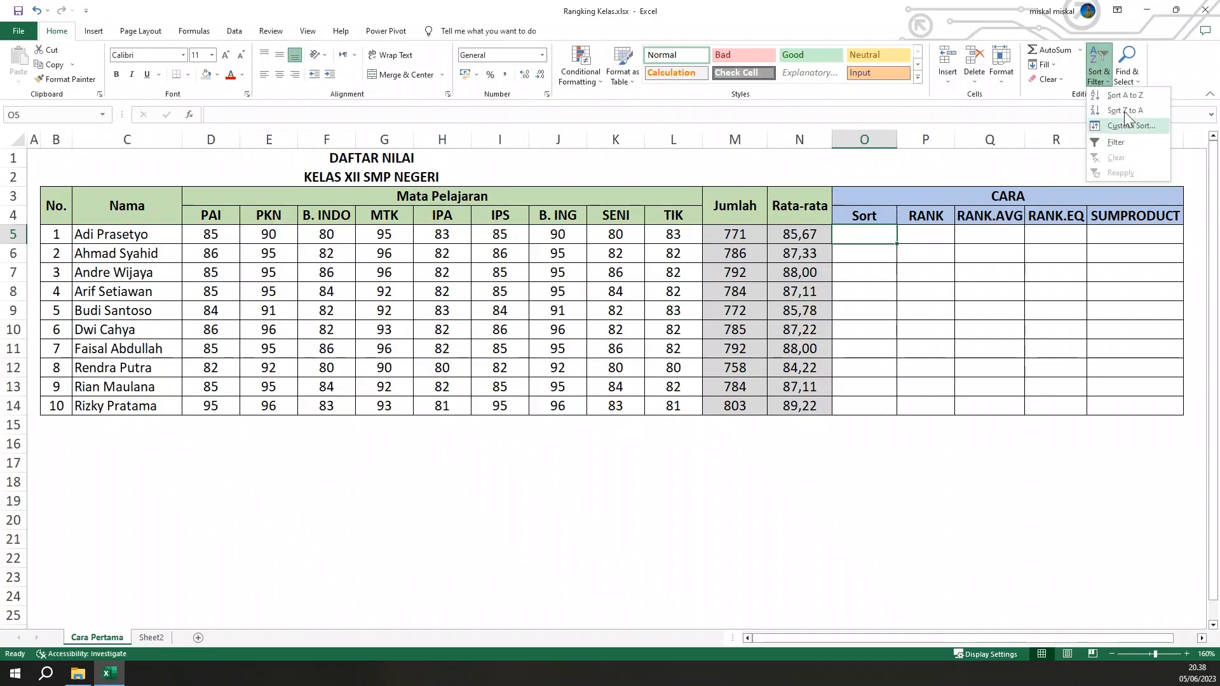
click(858, 266)
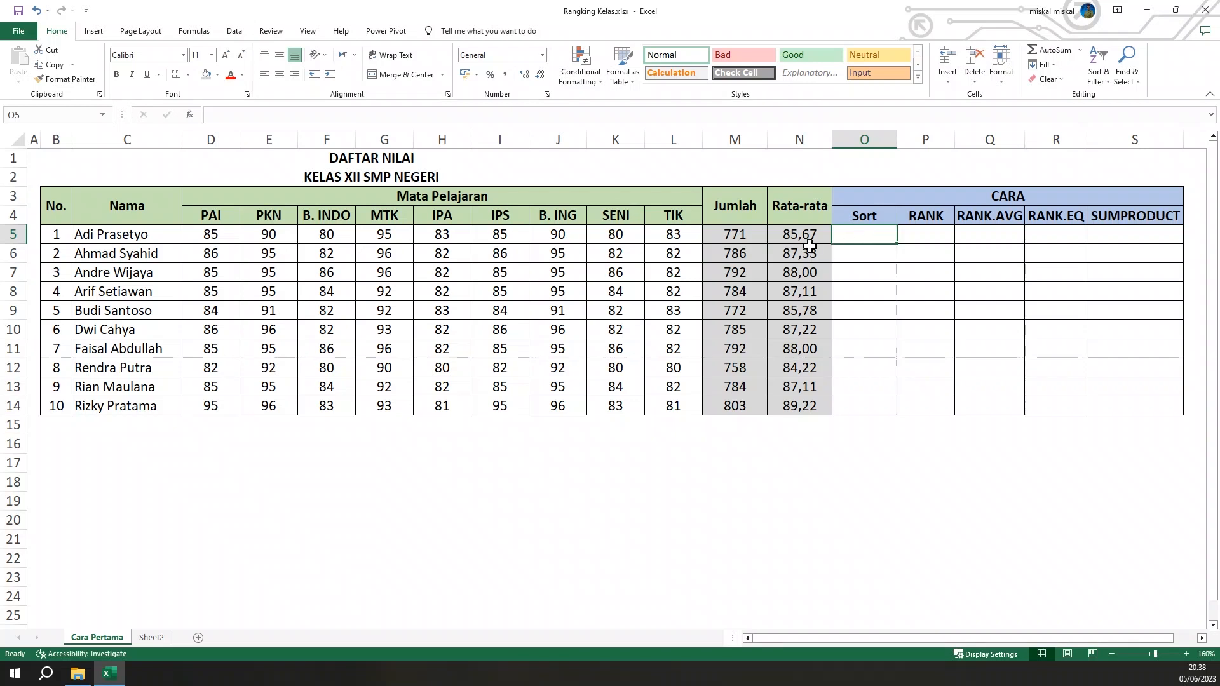
Try to sort the Jumlah values in M5:M14 from largest to smallest, expanding the selection to the adjacent data
drag(735, 235, 730, 407)
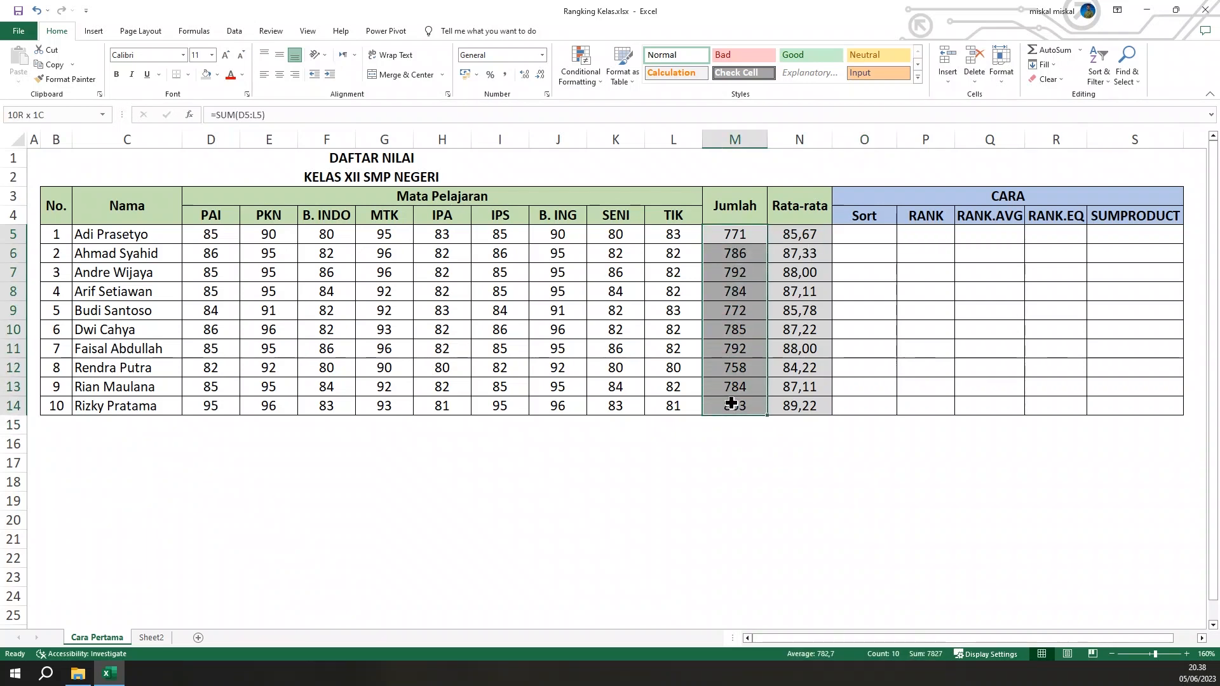
click(1101, 82)
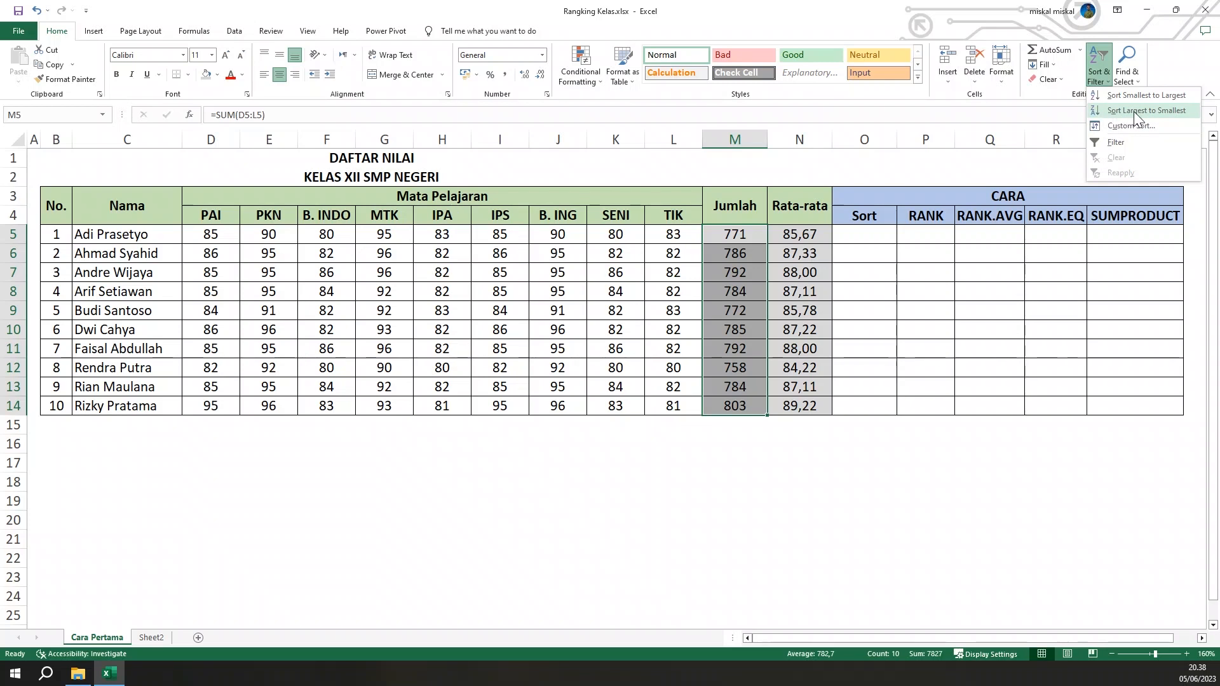
click(1096, 112)
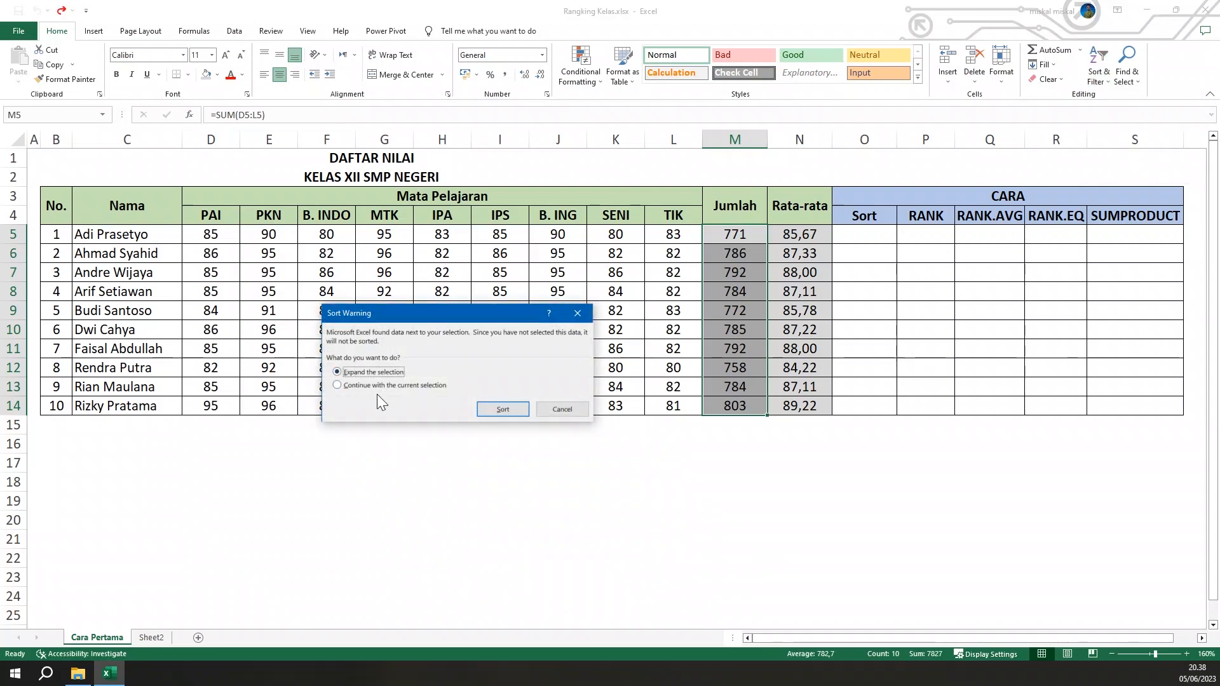
click(501, 409)
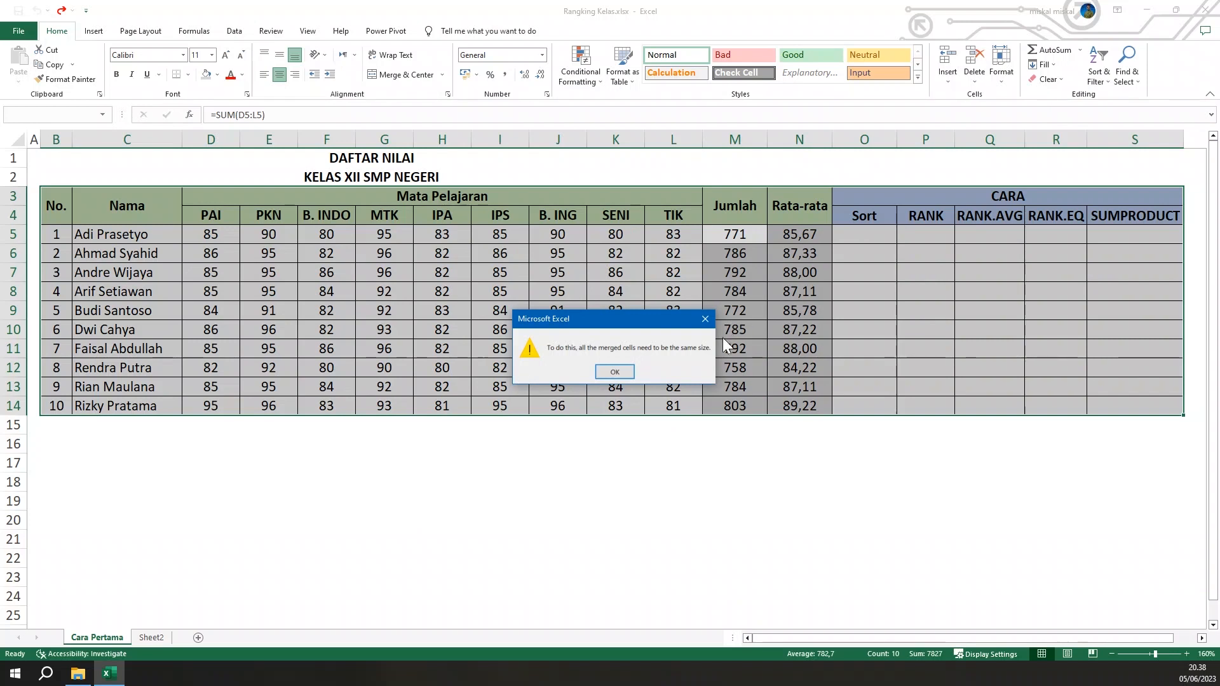
click(615, 372)
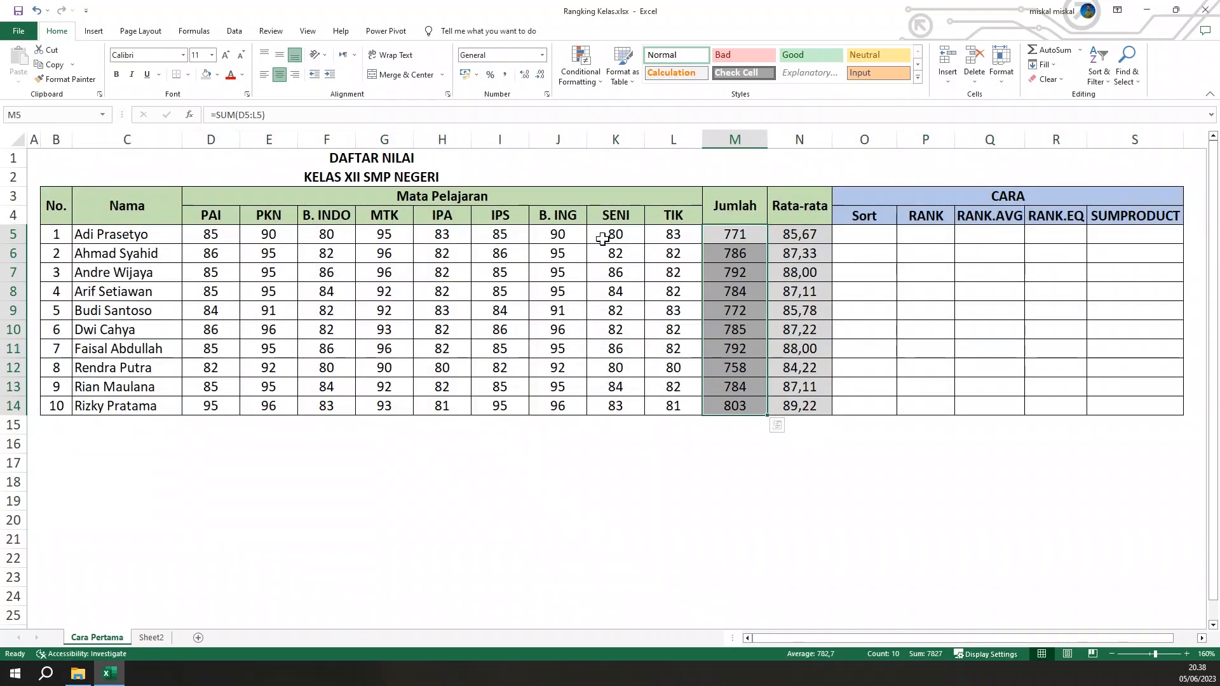
Unmerge all merged cells across the entire worksheet
click(603, 202)
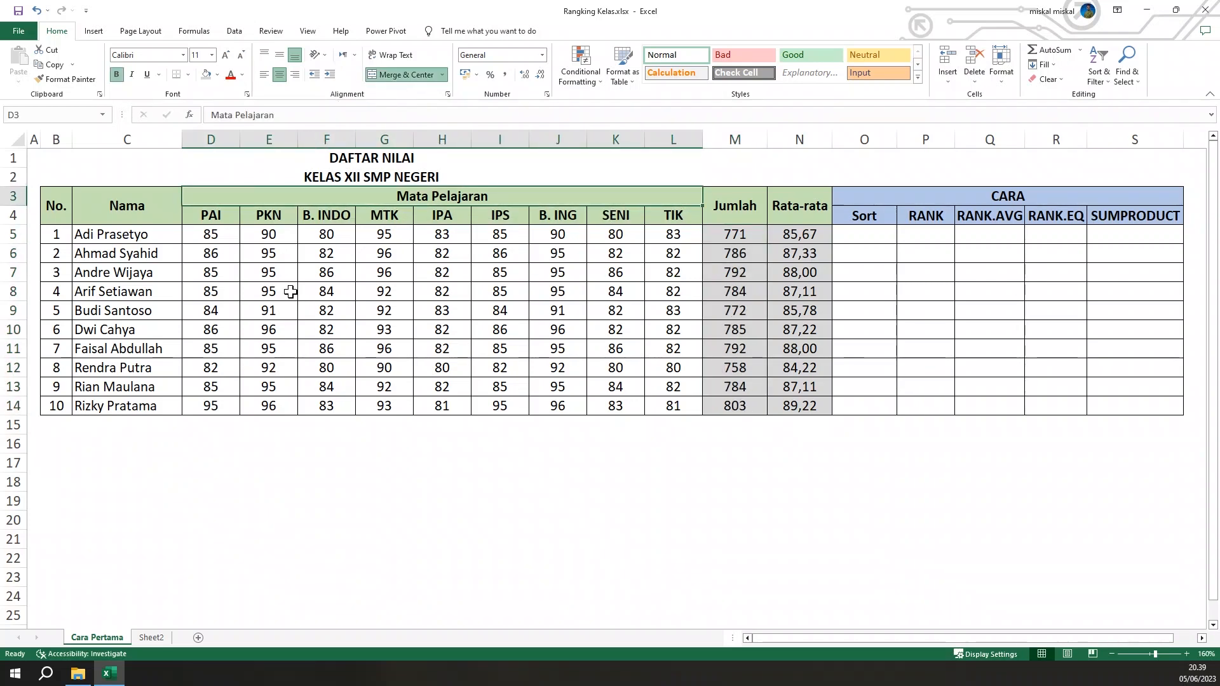
click(17, 140)
click(373, 78)
click(557, 291)
Sort M5:M14 from largest to smallest with the selection expanded, now that the header cells are unmerged
drag(721, 243, 739, 404)
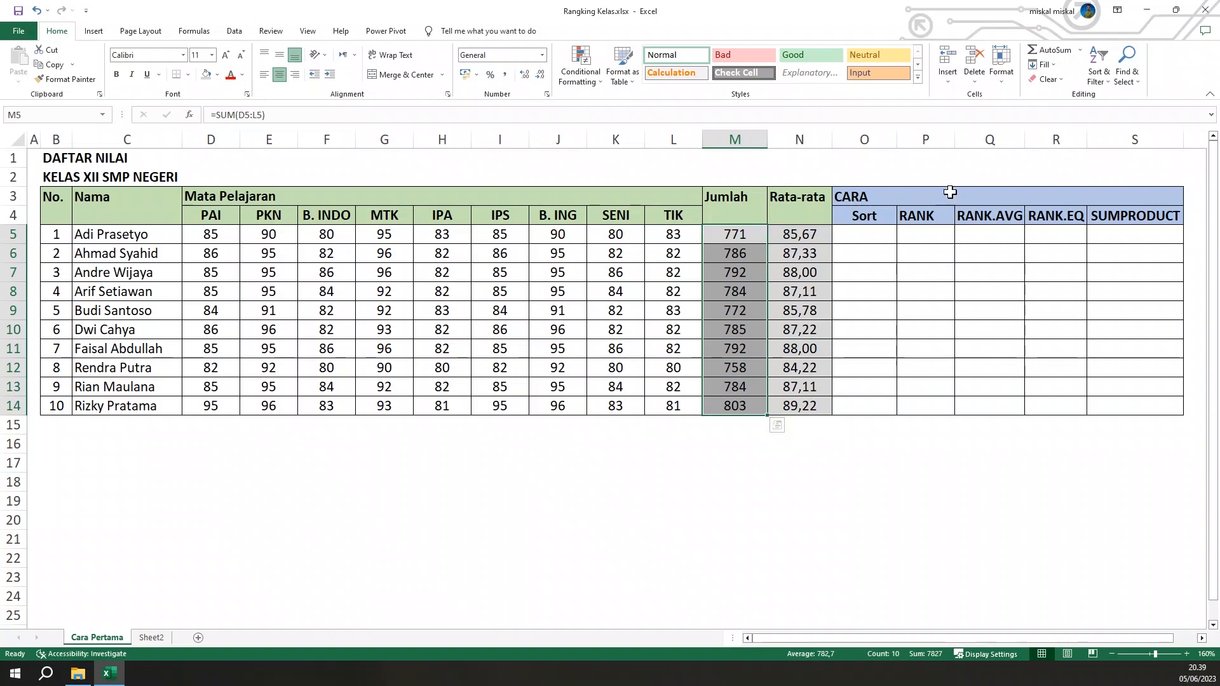
click(1098, 70)
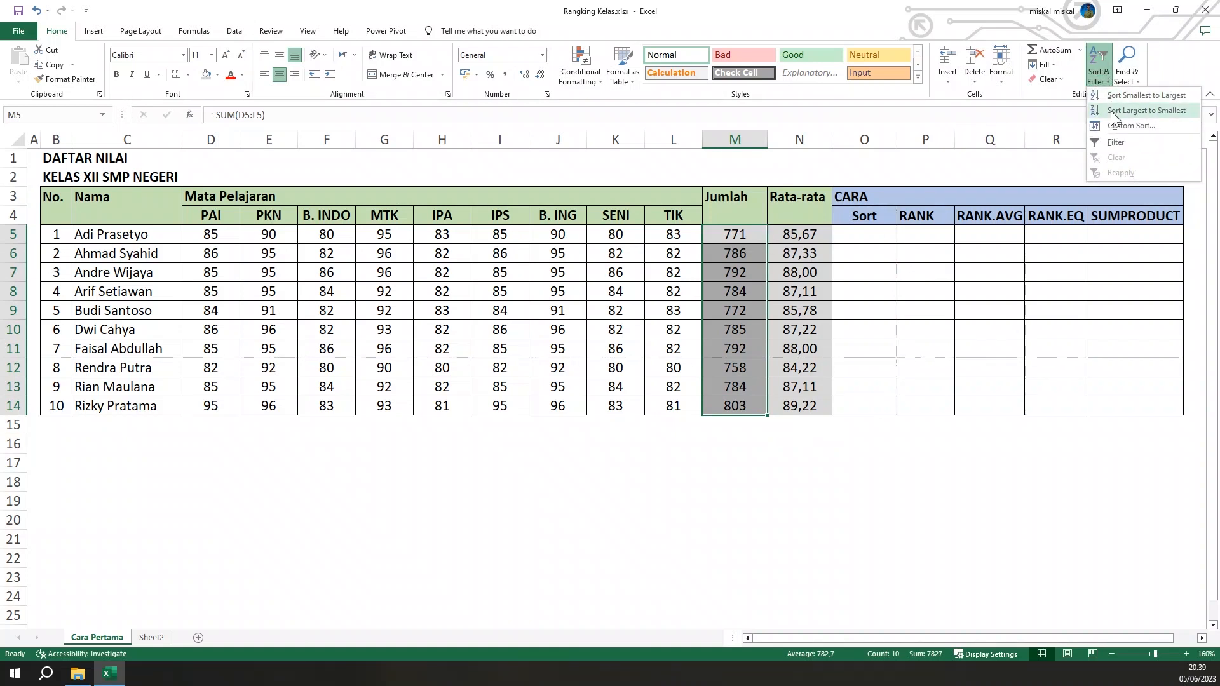
click(1110, 112)
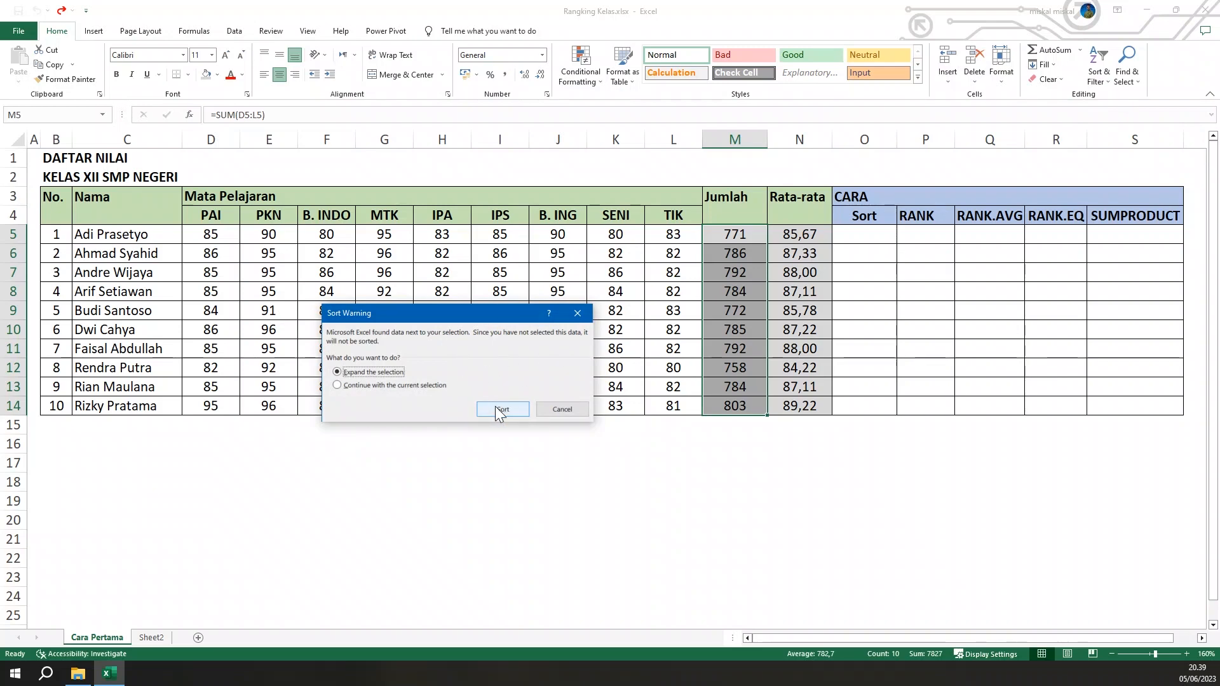
click(495, 409)
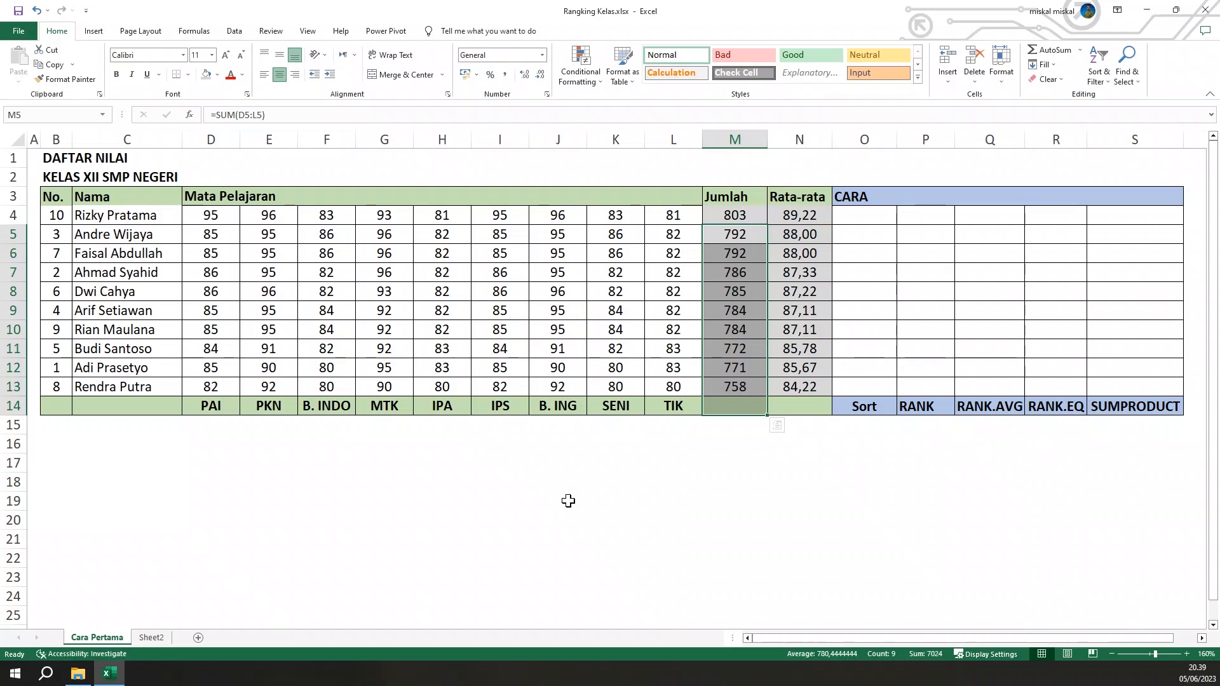
Undo both the last sort and the unmerging of the cells
key(ctrl+z)
key(ctrl+z)
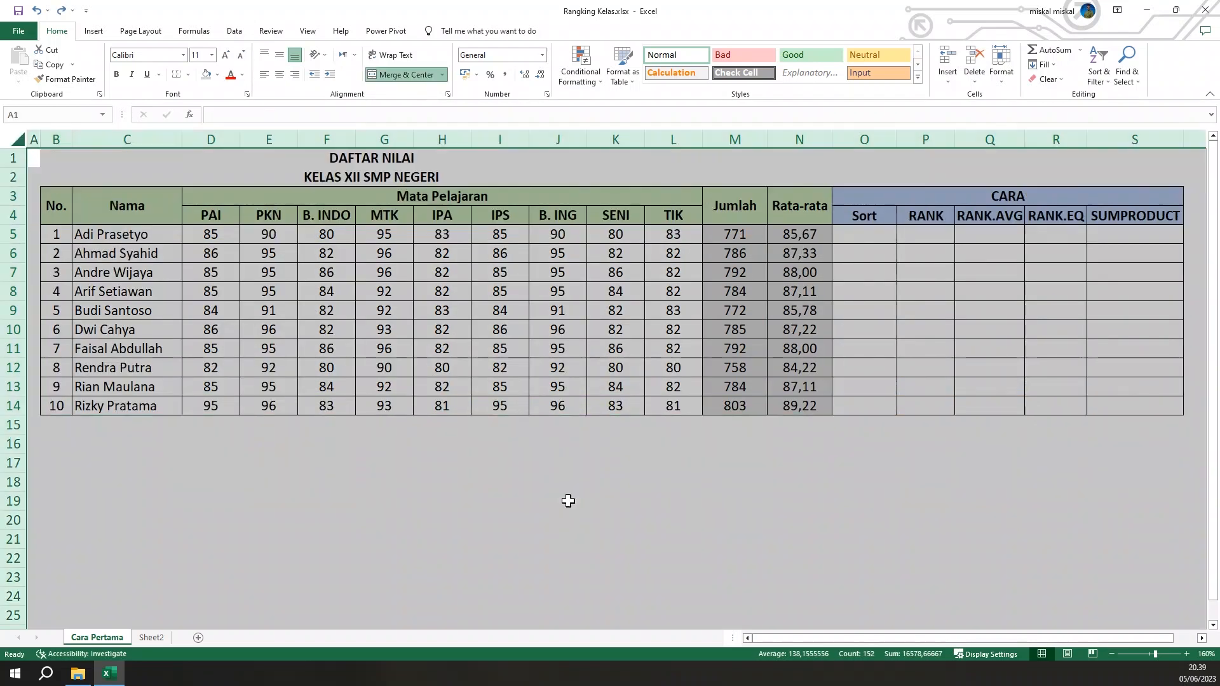
click(695, 523)
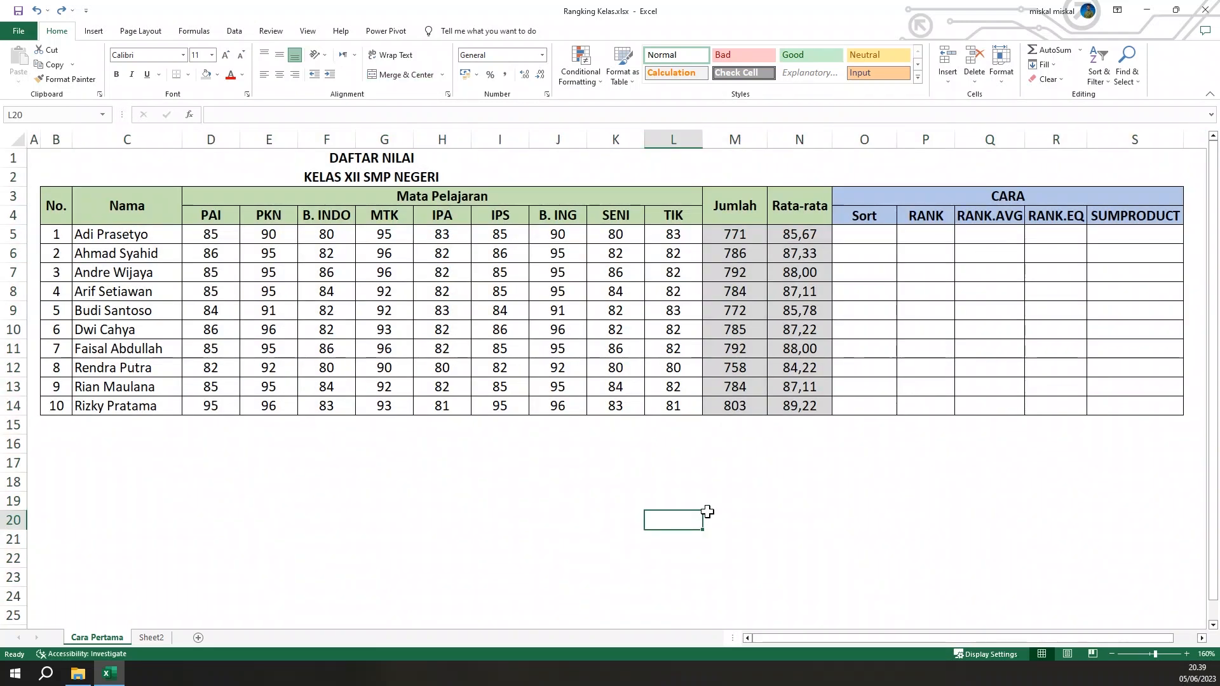
Custom-sort only the range C5:N14 by the cell values of Column M, ordered Largest to Smallest
drag(108, 239, 811, 404)
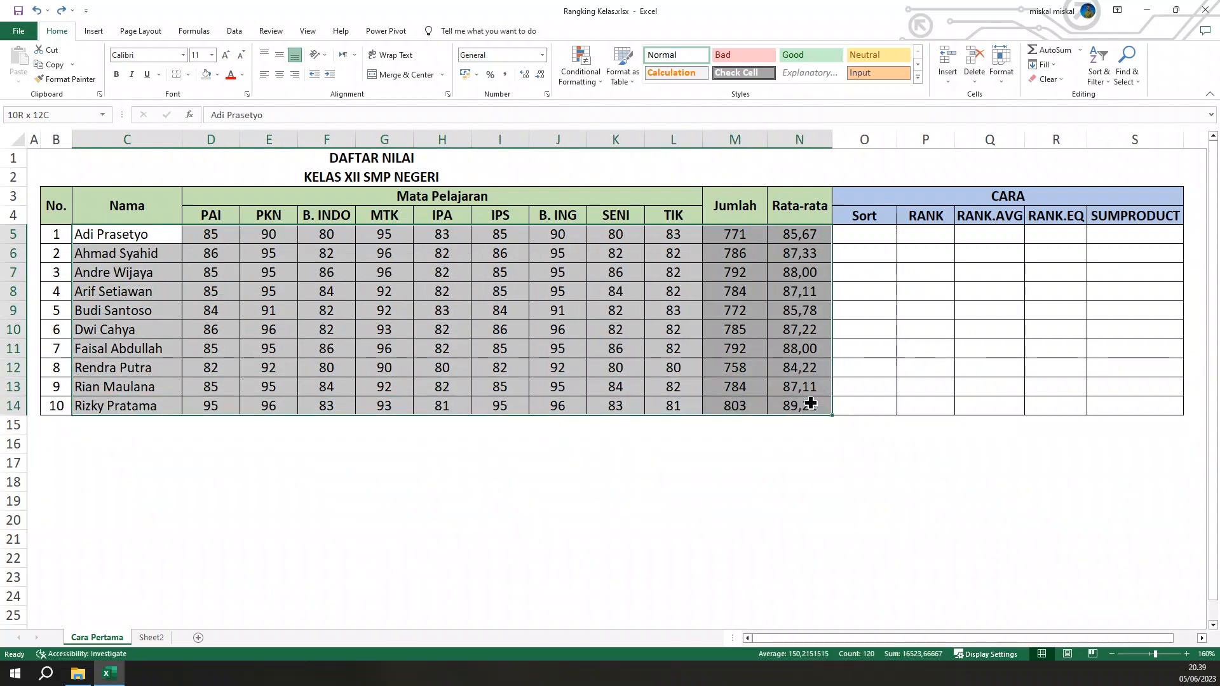
click(1104, 87)
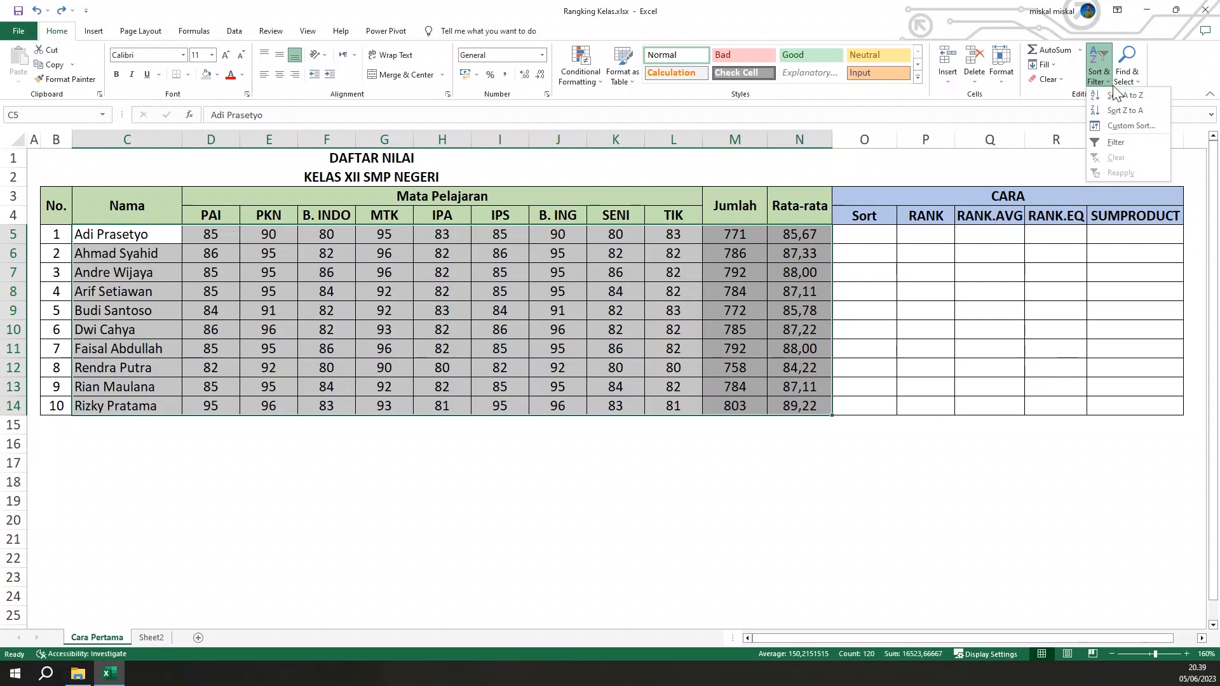
click(1127, 126)
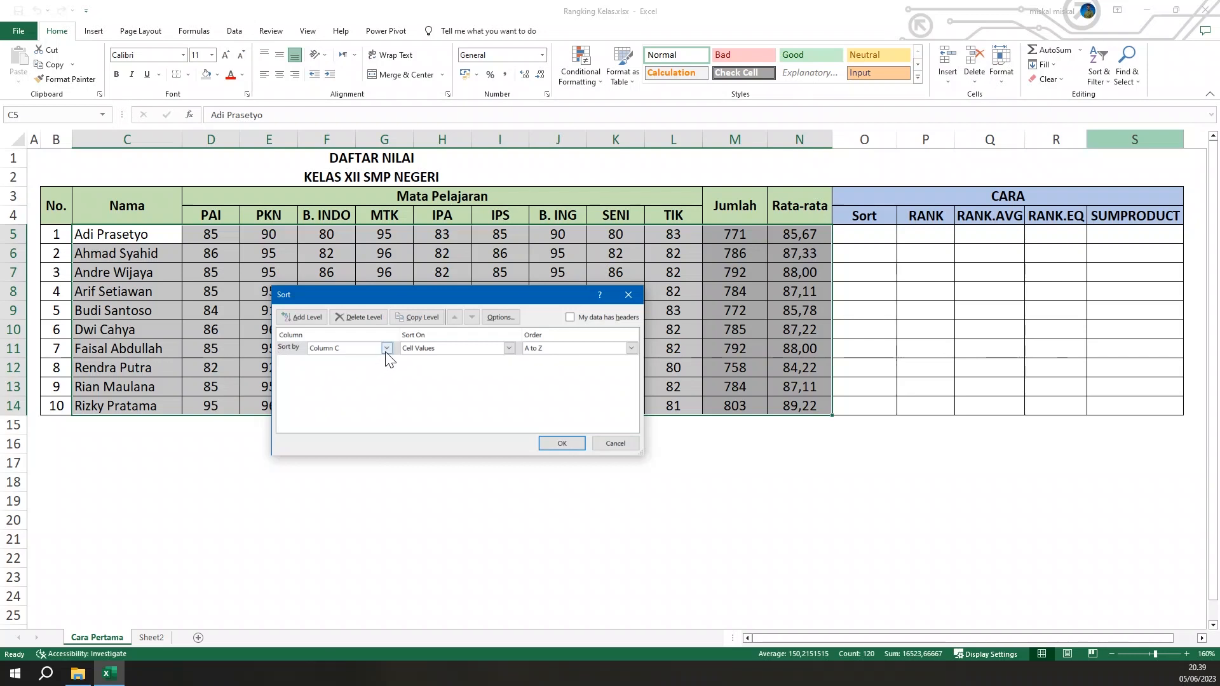
drag(532, 292, 529, 304)
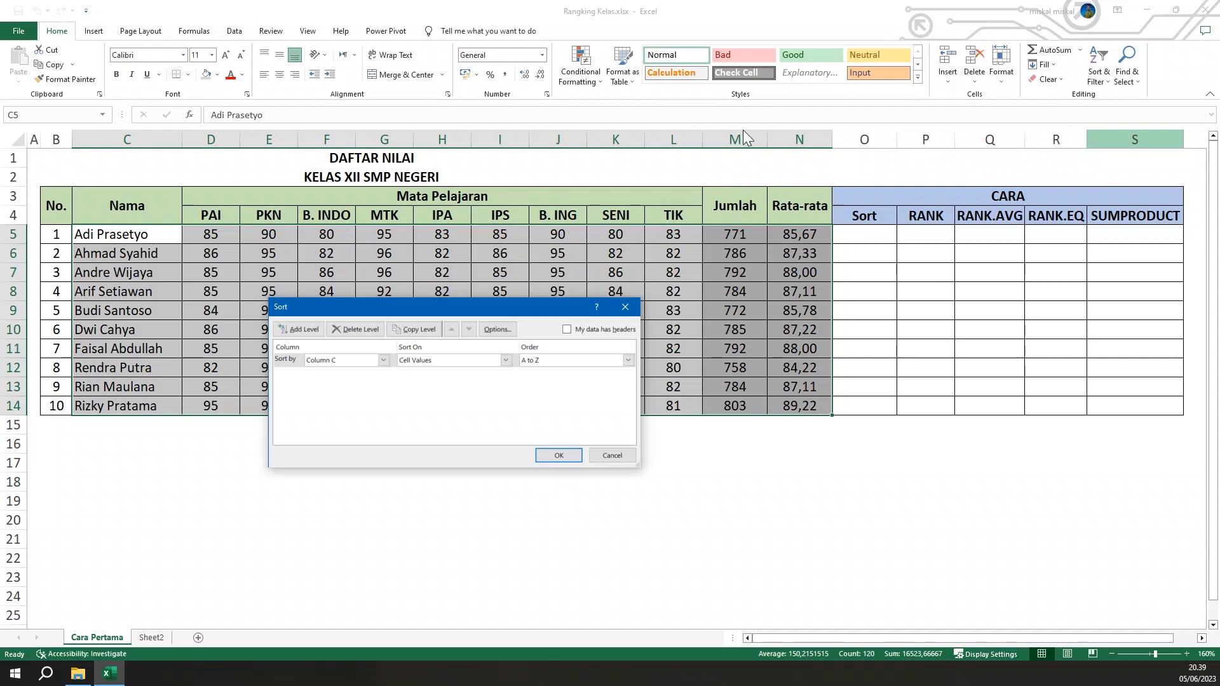
click(382, 360)
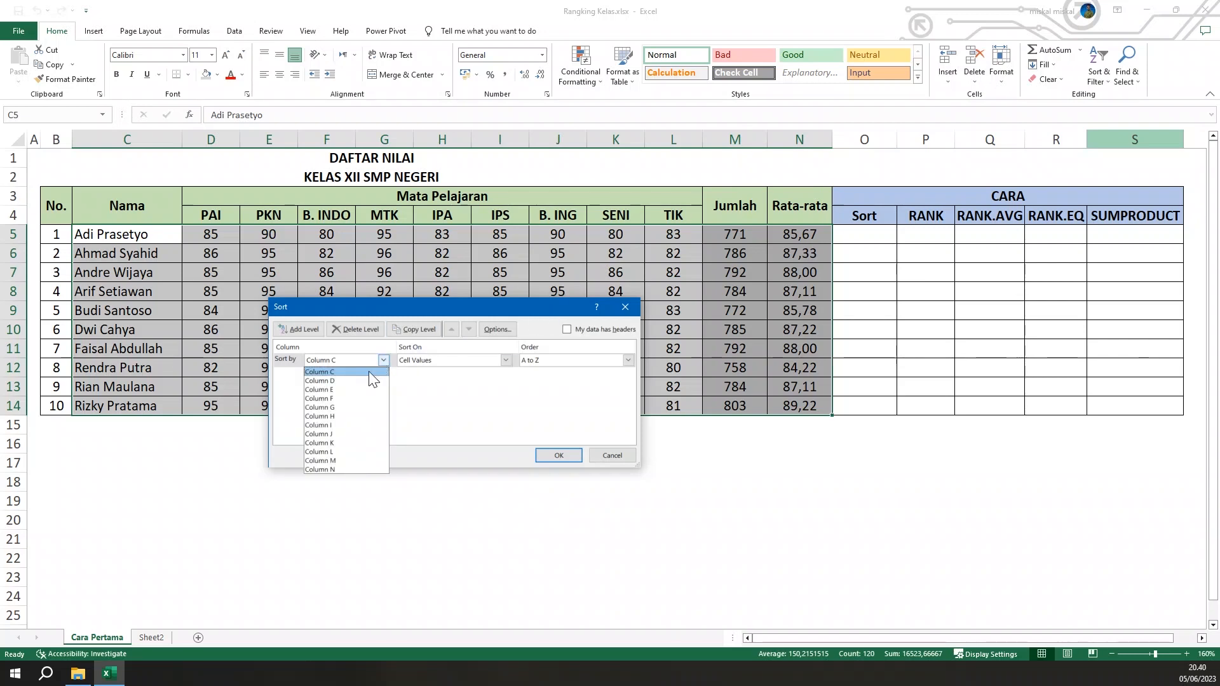
click(317, 461)
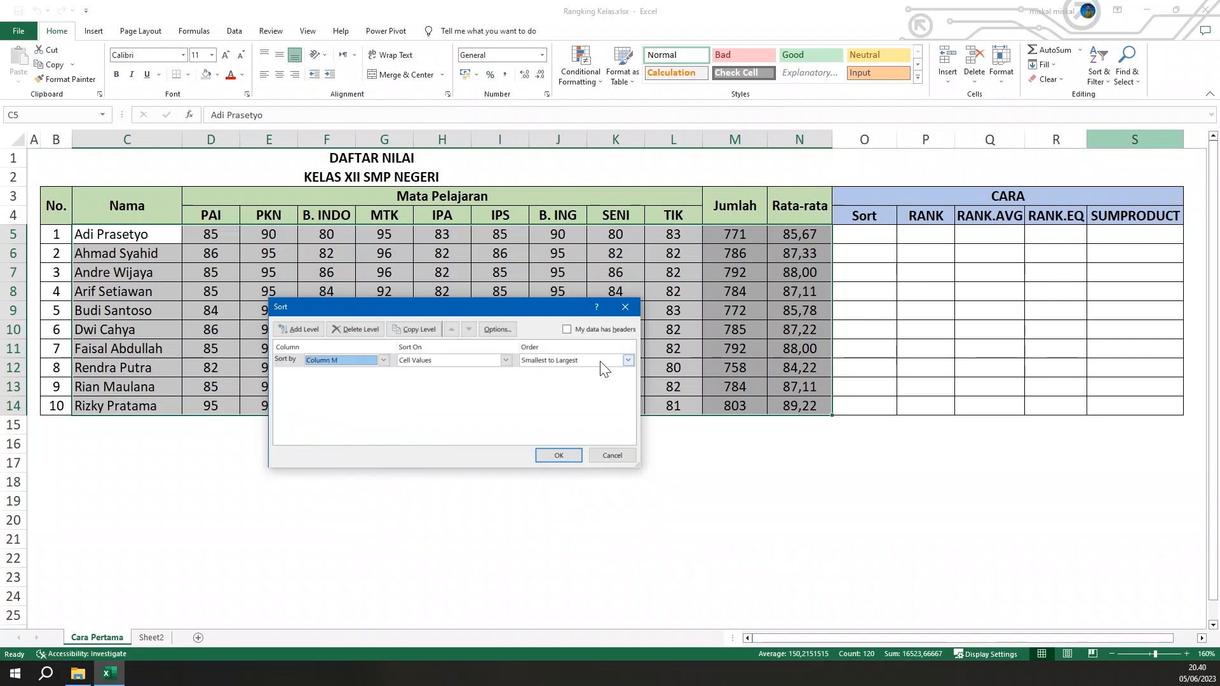
click(628, 360)
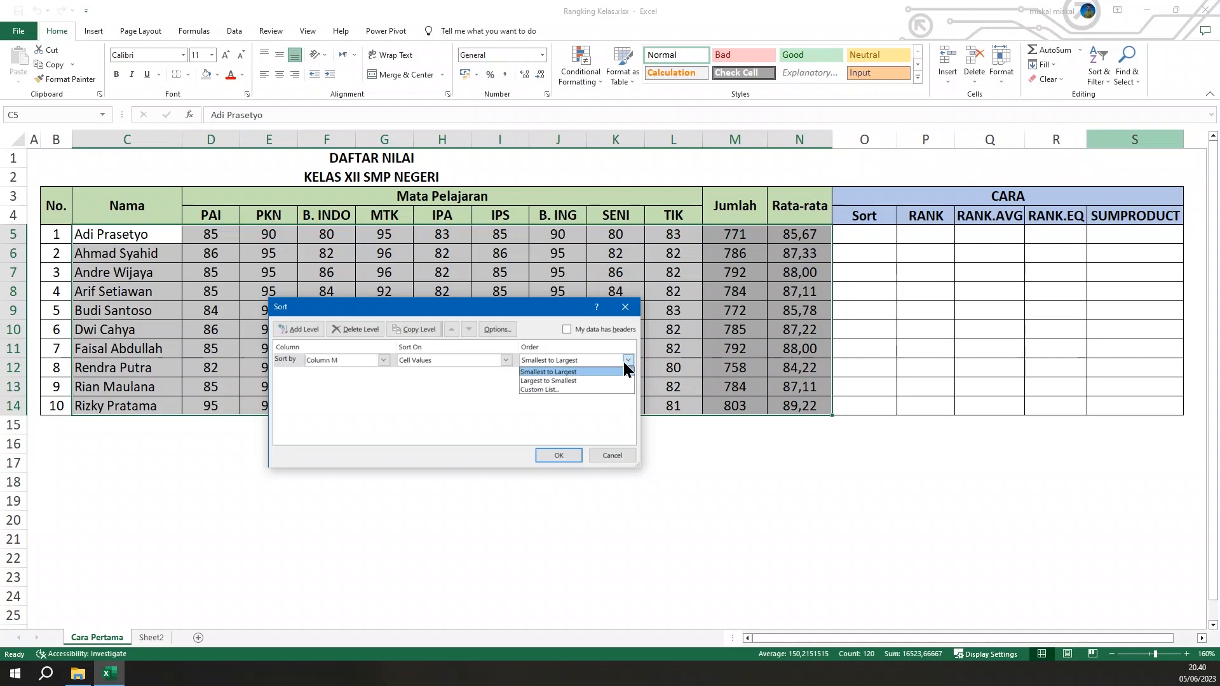
click(538, 381)
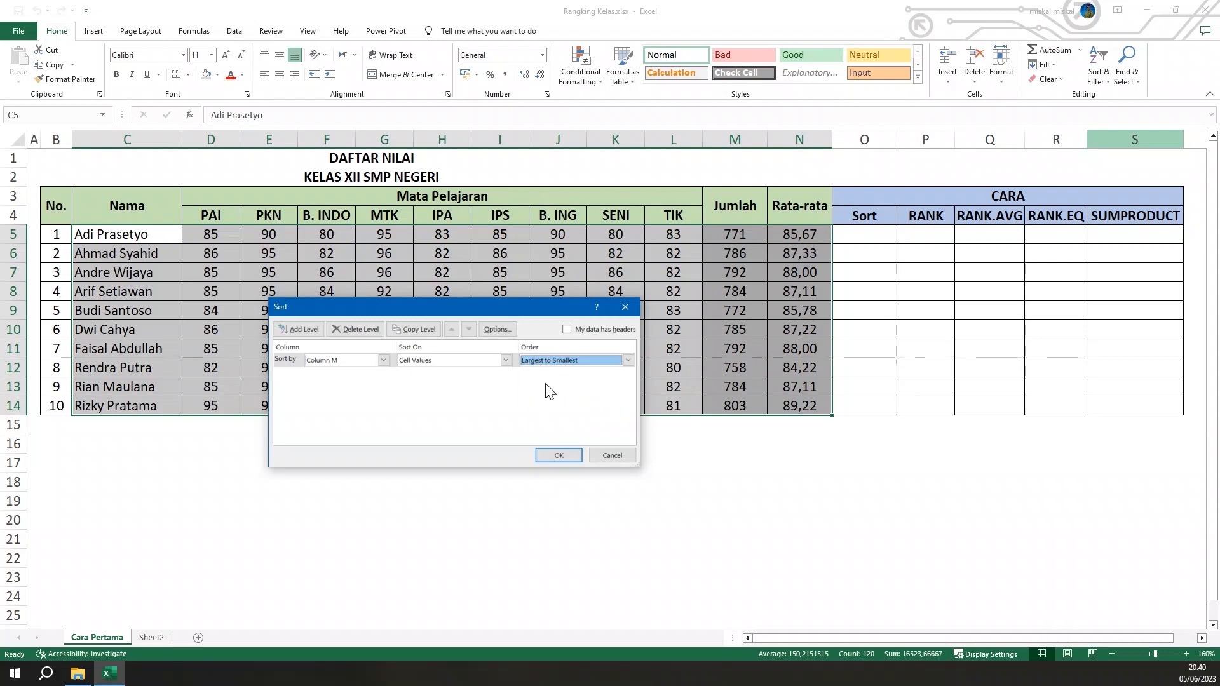
click(552, 456)
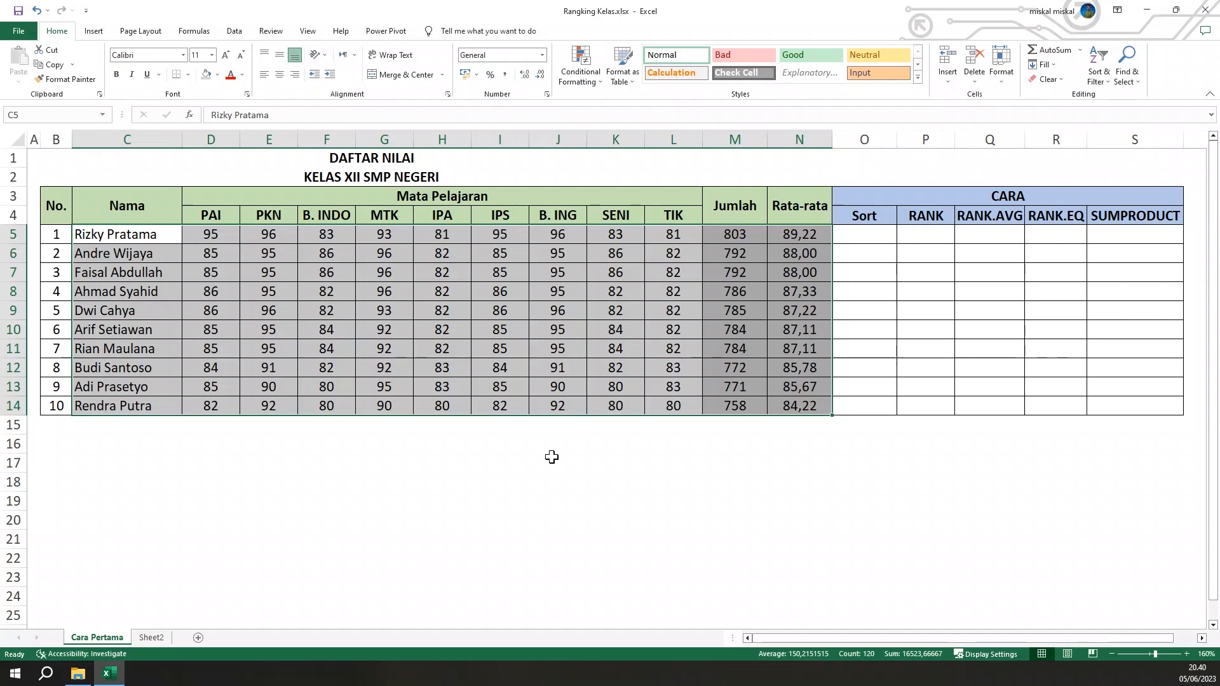
Enter 1 and 2 in O5 and O6 of the Sort column and extend the series down to O14
click(863, 234)
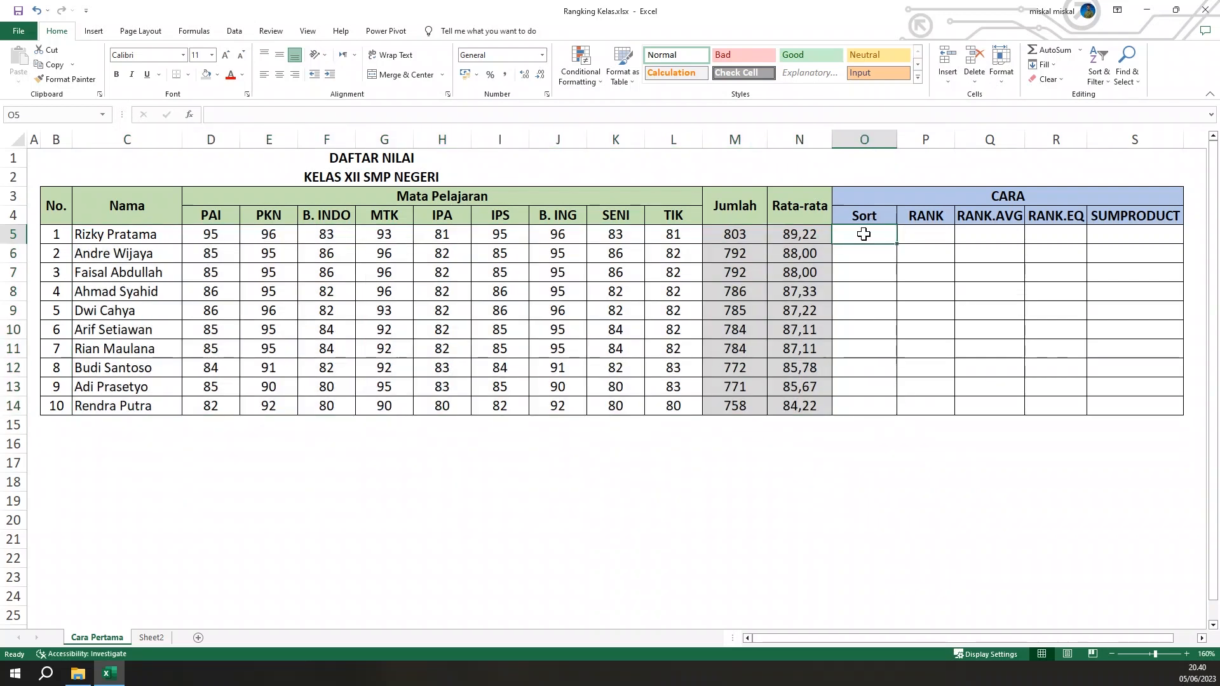
text(1)
key(Return)
text(2)
key(Return)
drag(863, 235, 874, 260)
double_click(896, 263)
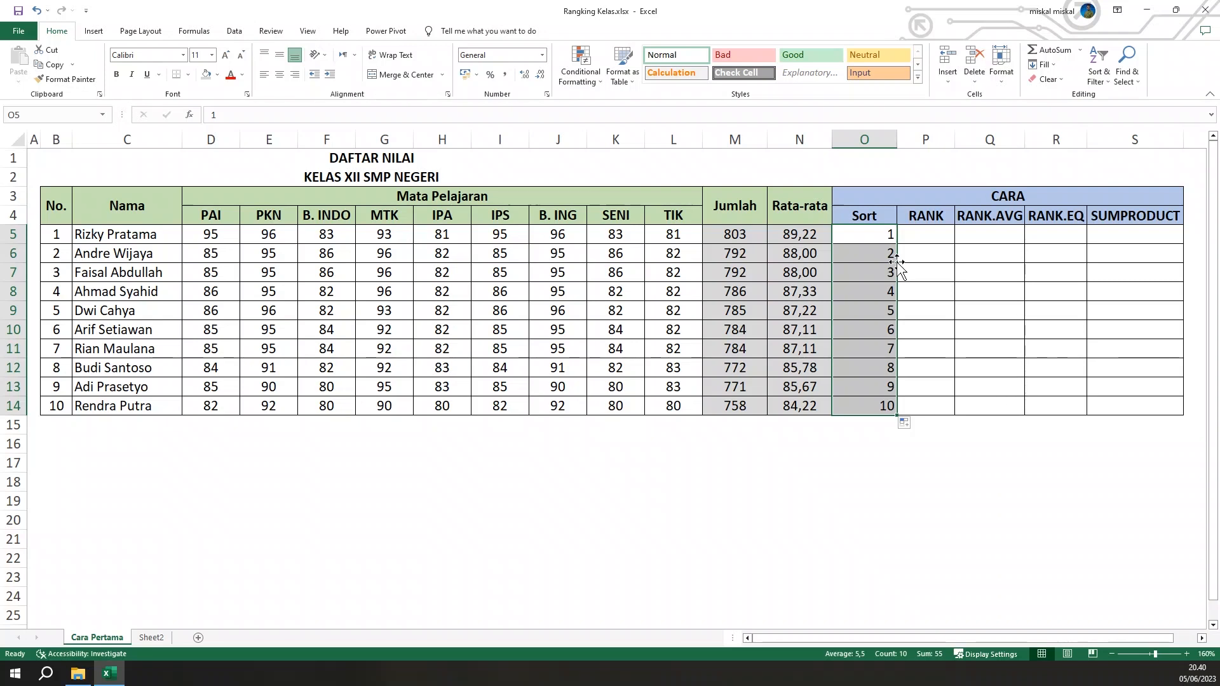
click(921, 293)
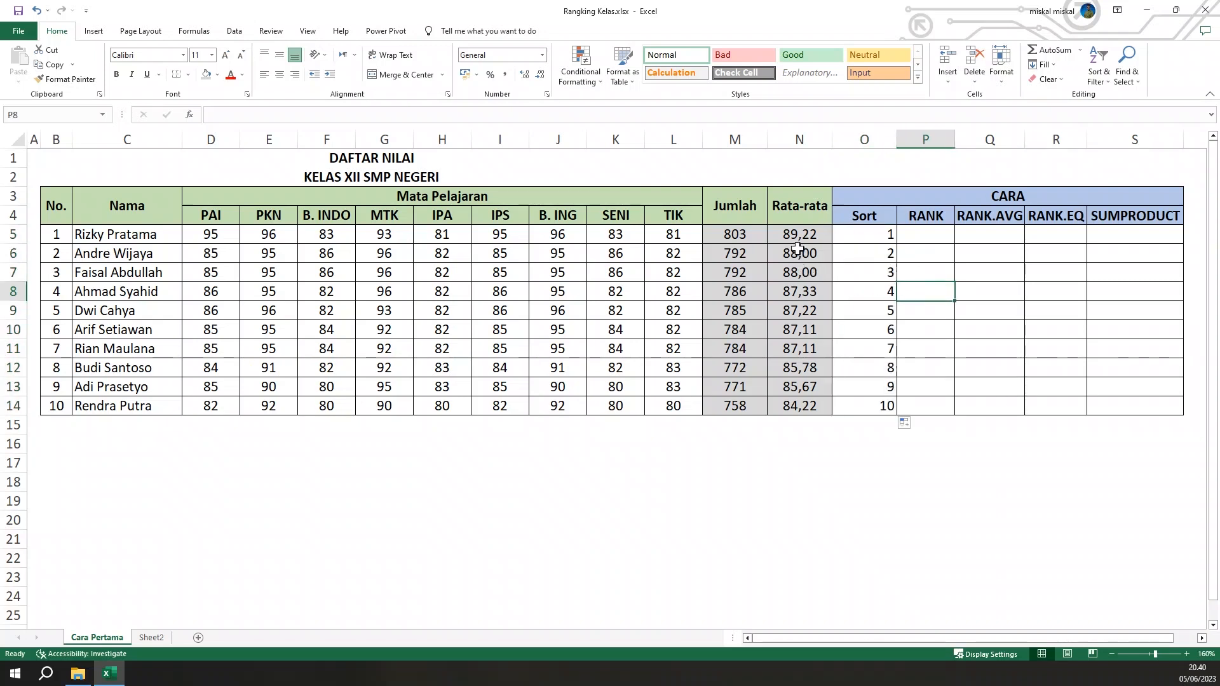
Highlight the tied totals of 792 in M6:M7 with a yellow fill
drag(796, 249, 799, 263)
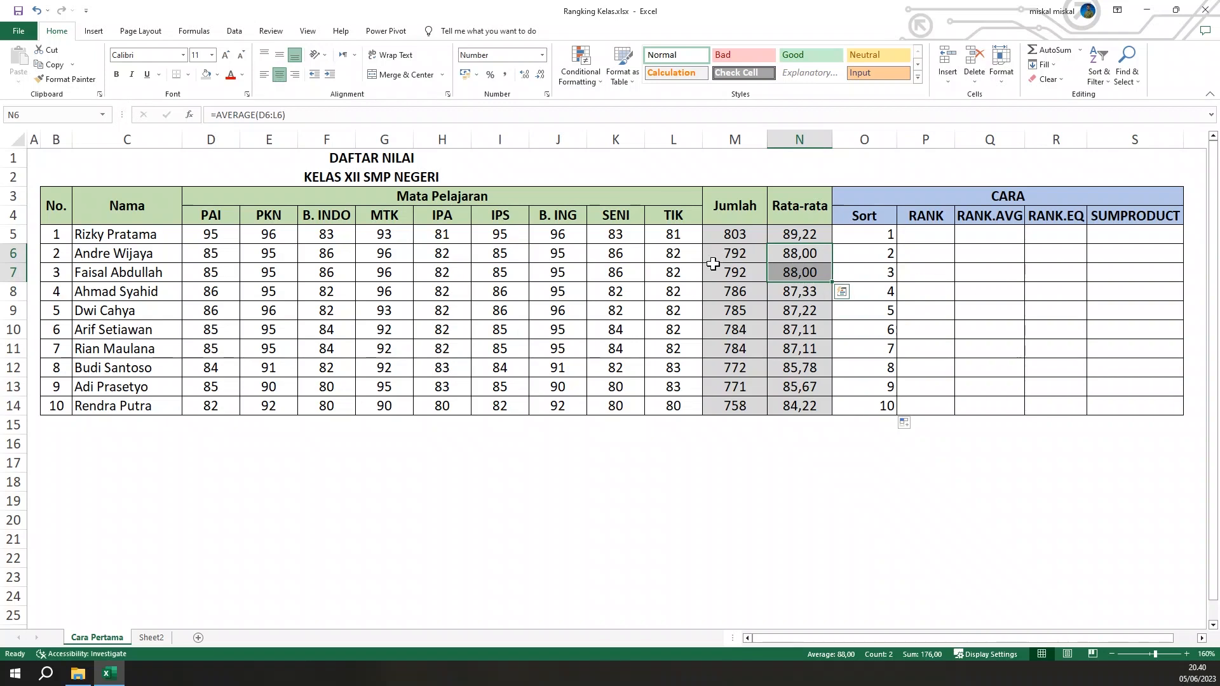
drag(735, 254, 737, 268)
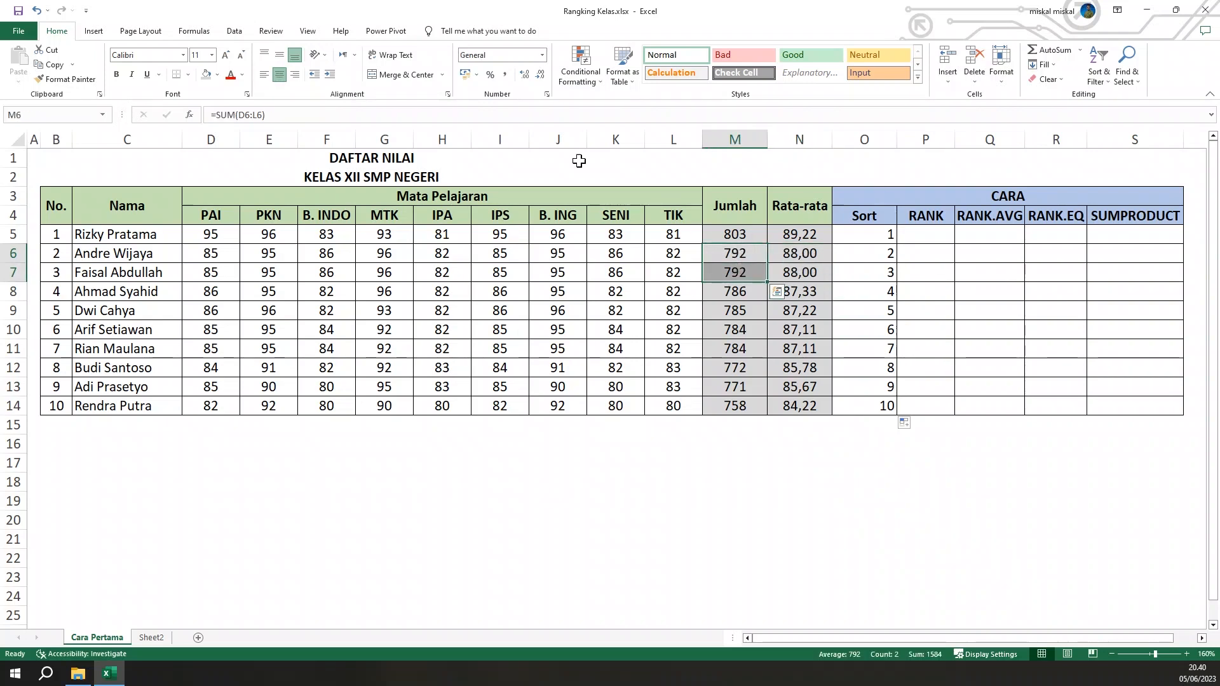
click(219, 75)
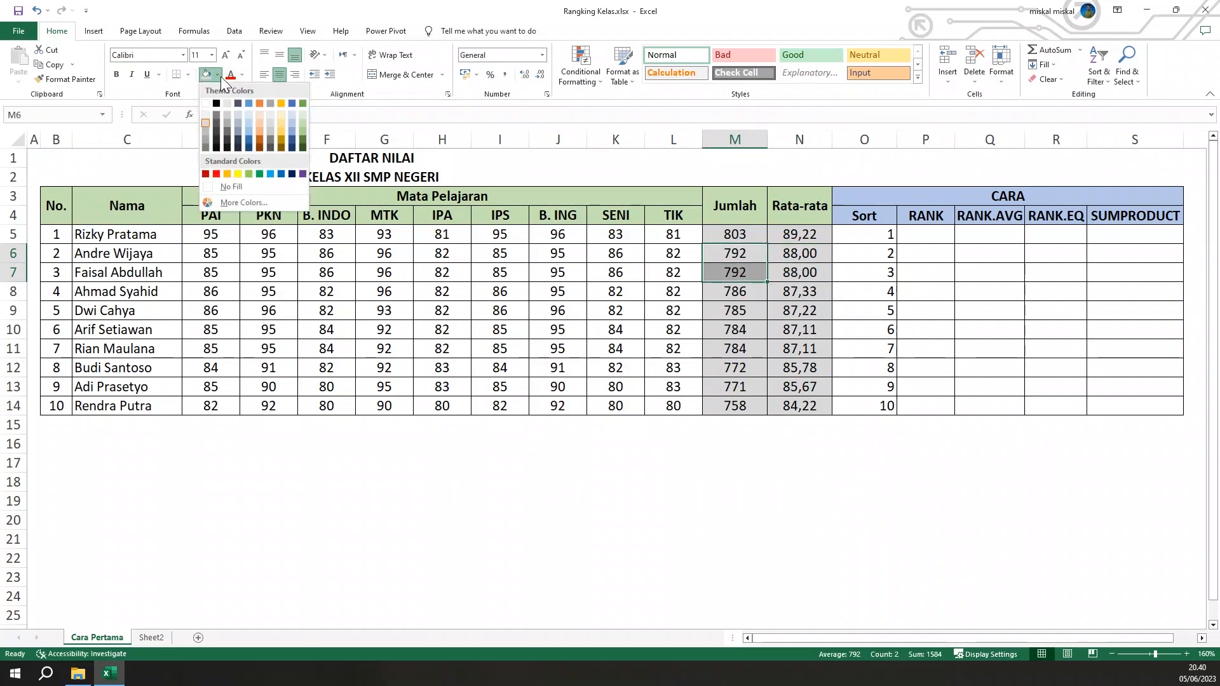
click(237, 173)
click(897, 324)
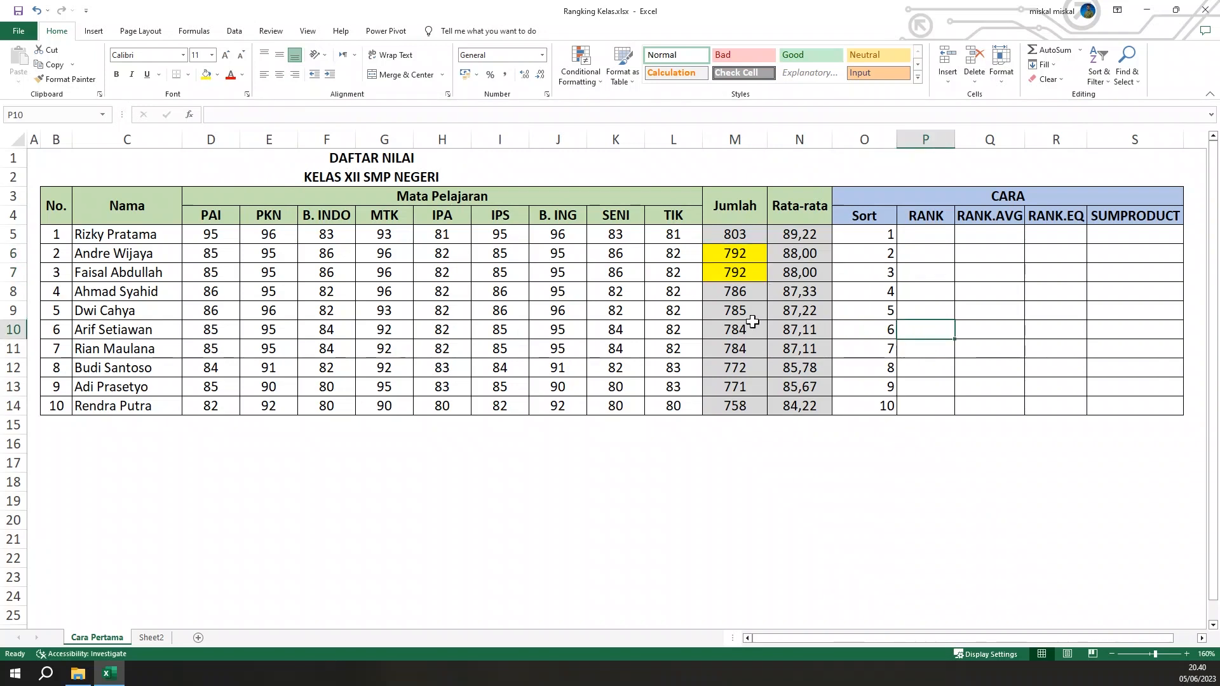
Highlight the tied totals of 784 in M10:M11 with a light blue fill
drag(746, 329, 742, 347)
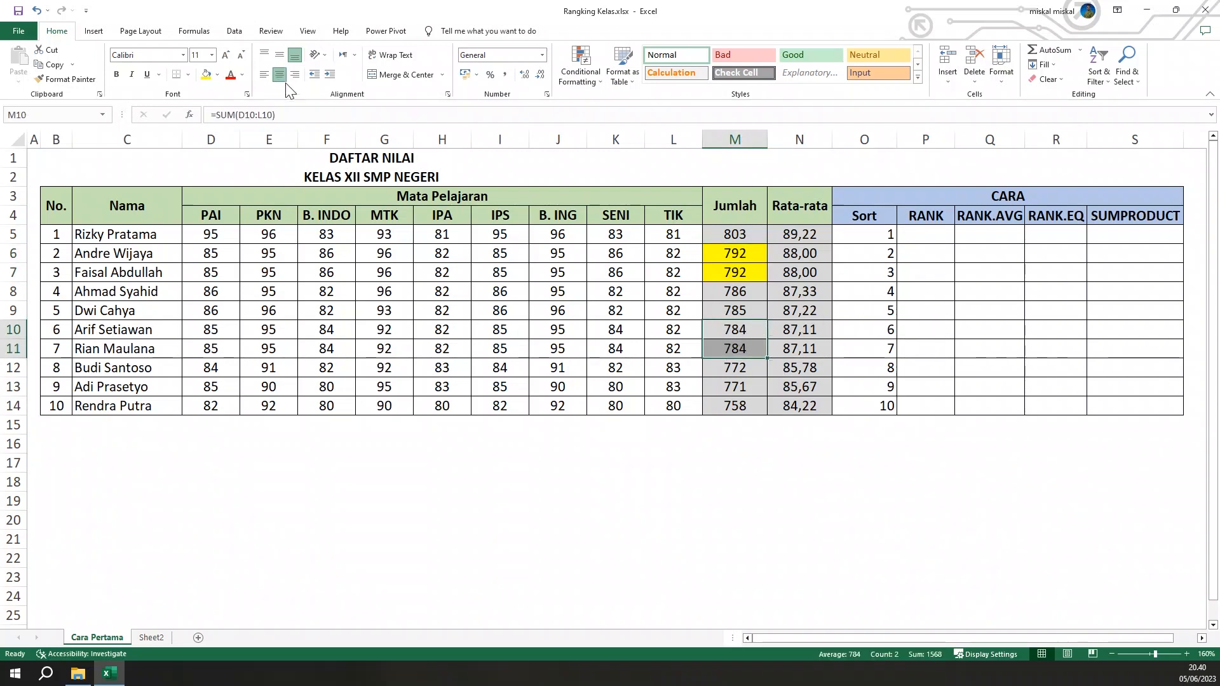
click(217, 74)
click(249, 126)
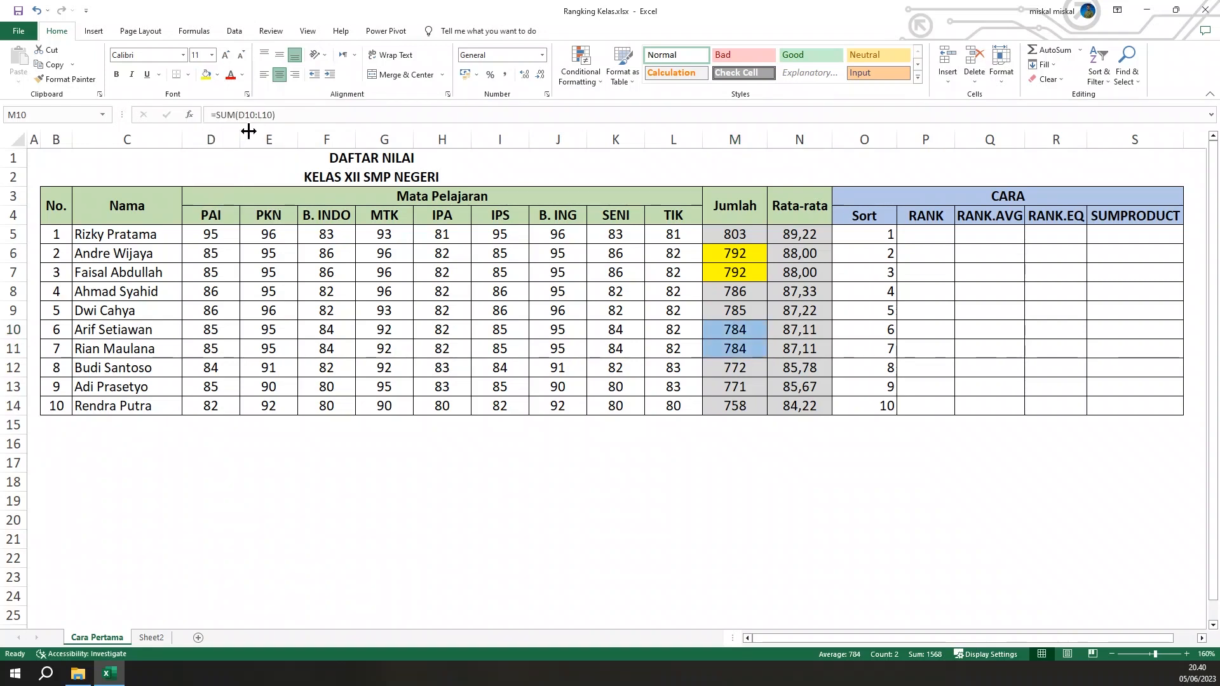
click(891, 311)
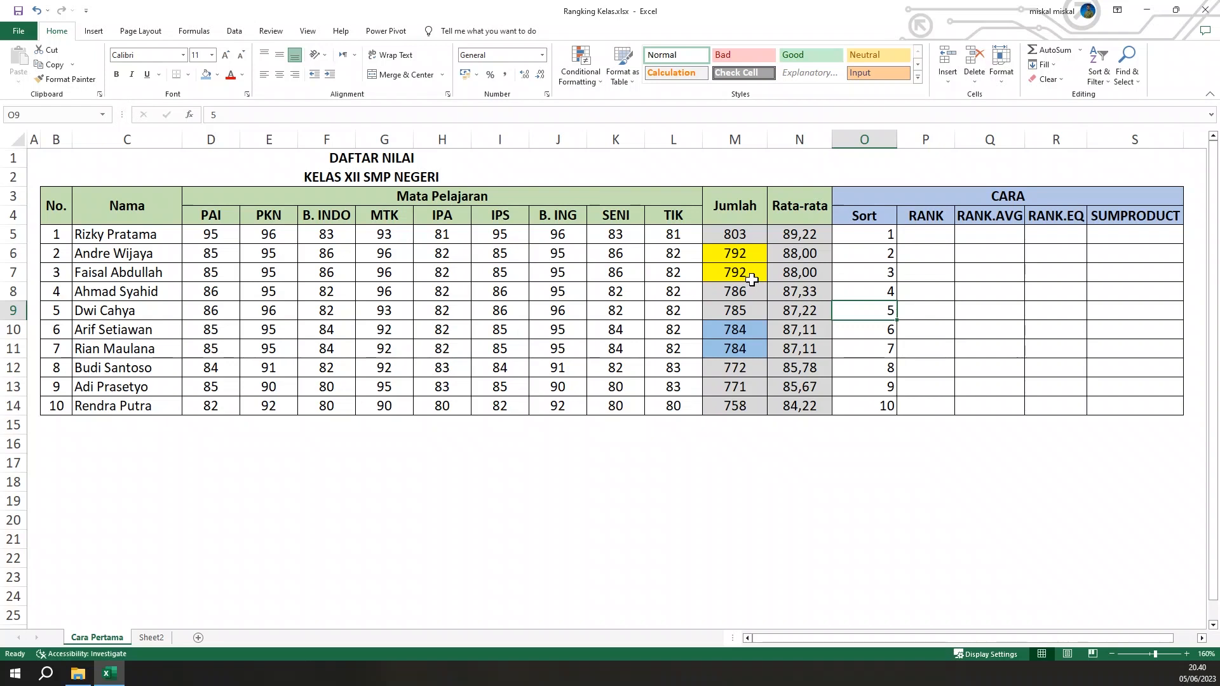
Renumber O7:O11 in the Sort column as 2, 3, 4, 5, 5 so that tied totals share a rank
click(877, 268)
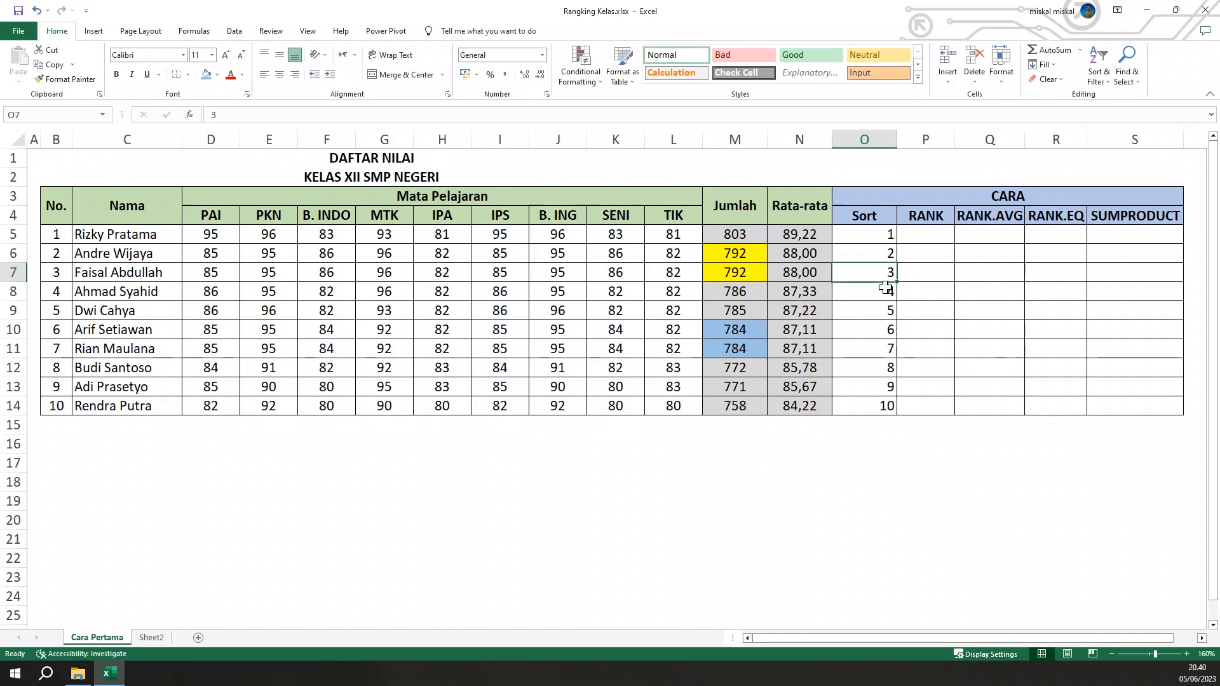
text(2)
key(Return)
text(3)
key(Return)
text(4)
key(Return)
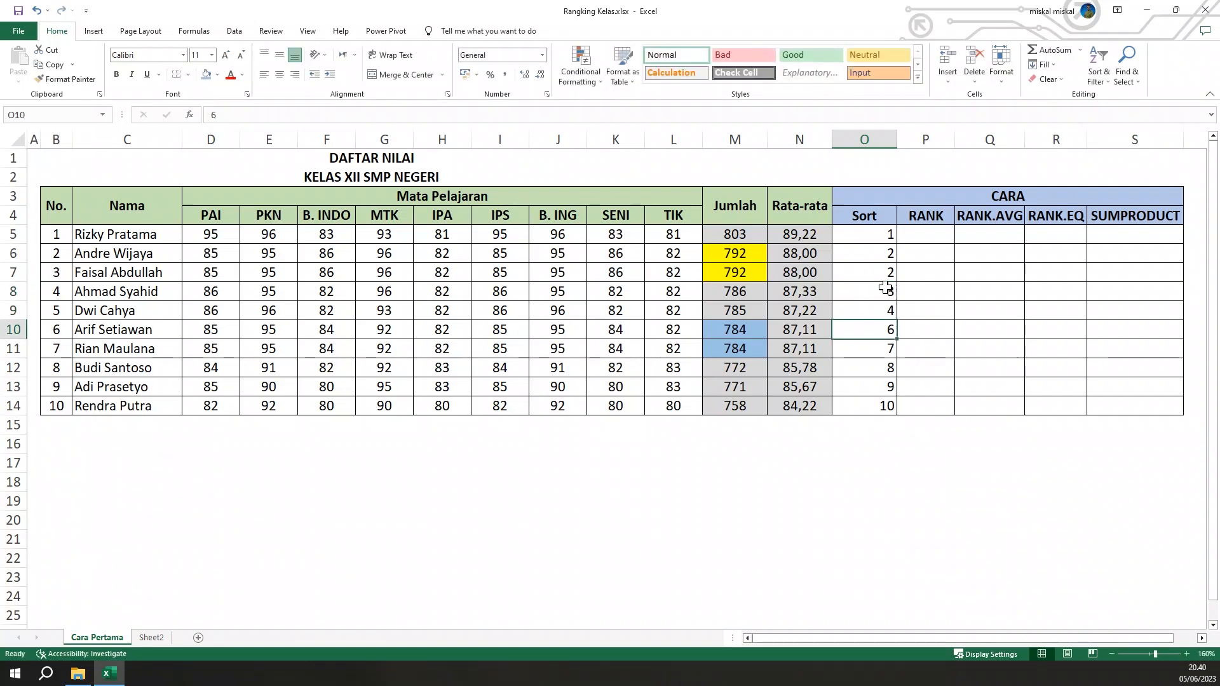
text(5)
key(Return)
text(5)
key(Return)
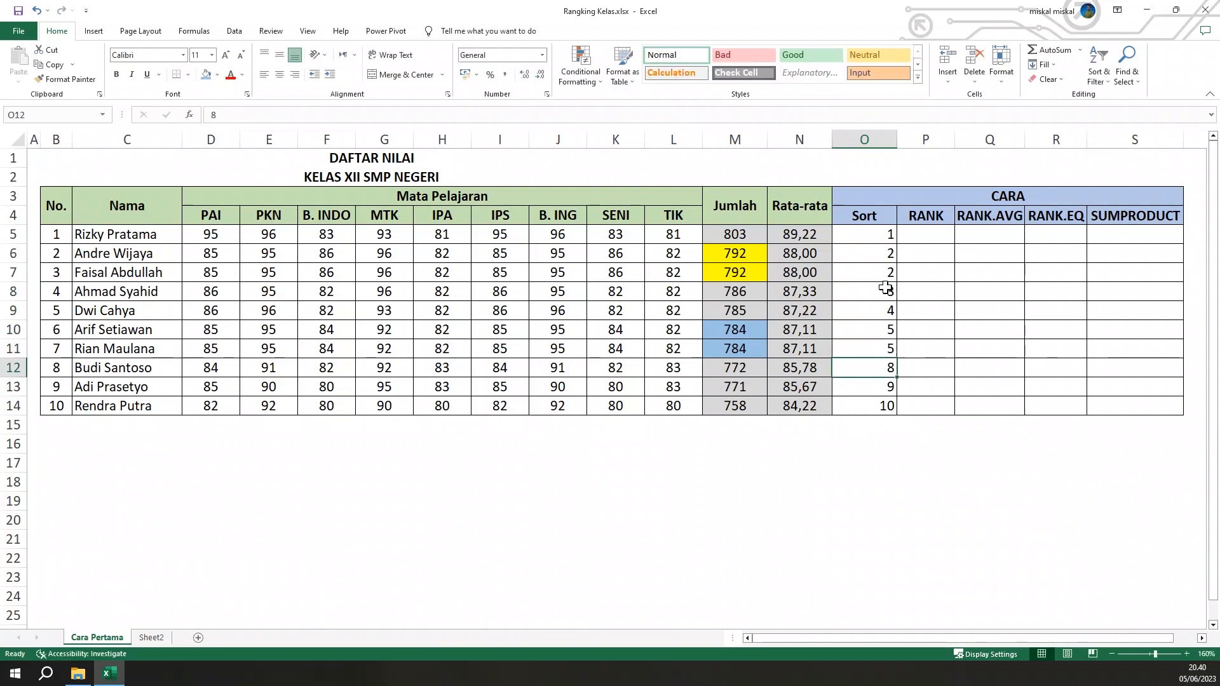
Set O12:O14 to 6, 7 and 8, and center the Sort ranks in O5:O14
text(6)
key(Return)
text(7)
key(Return)
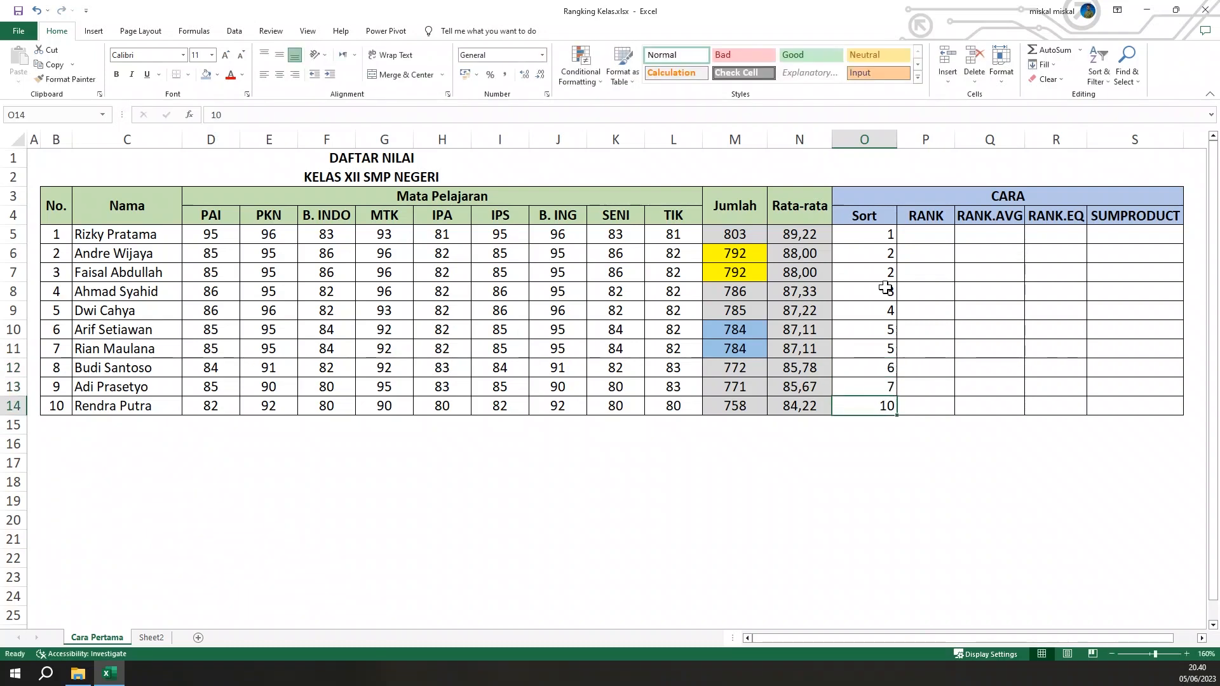
text(8)
key(Return)
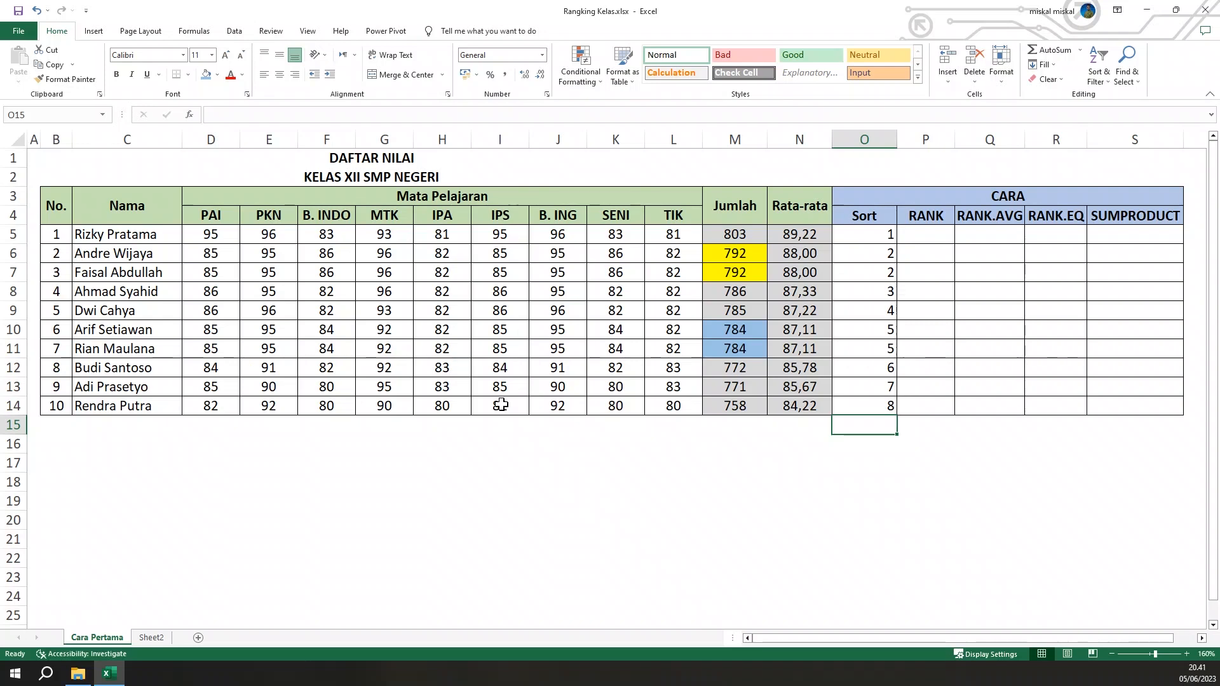
drag(886, 235, 870, 408)
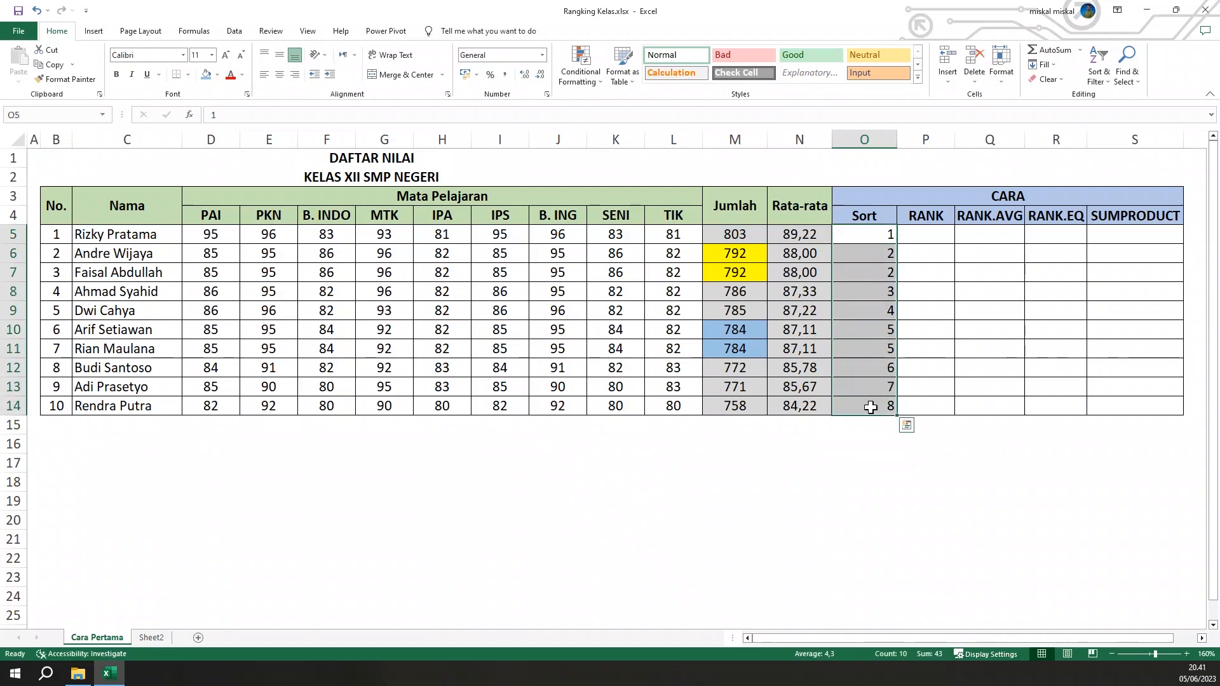
click(279, 75)
Enter =RANK(M5;$M$5:$M$14) in P5 to rank the first student's total, with the range as an absolute reference
click(931, 233)
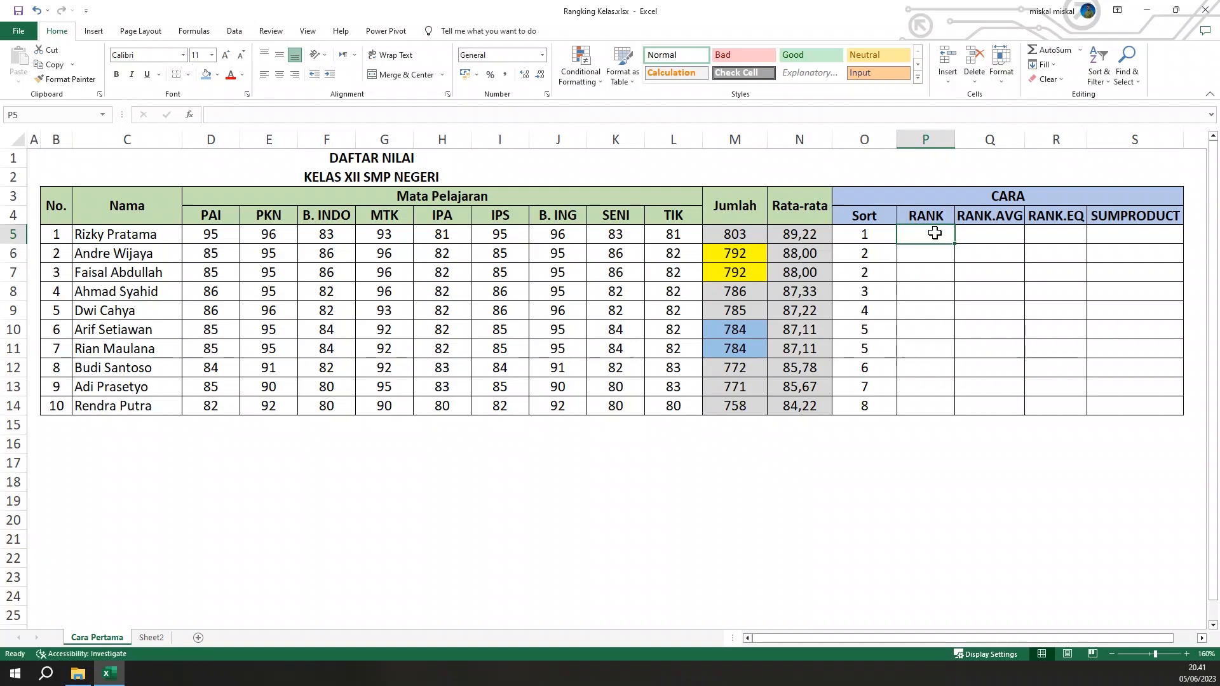
text(=r)
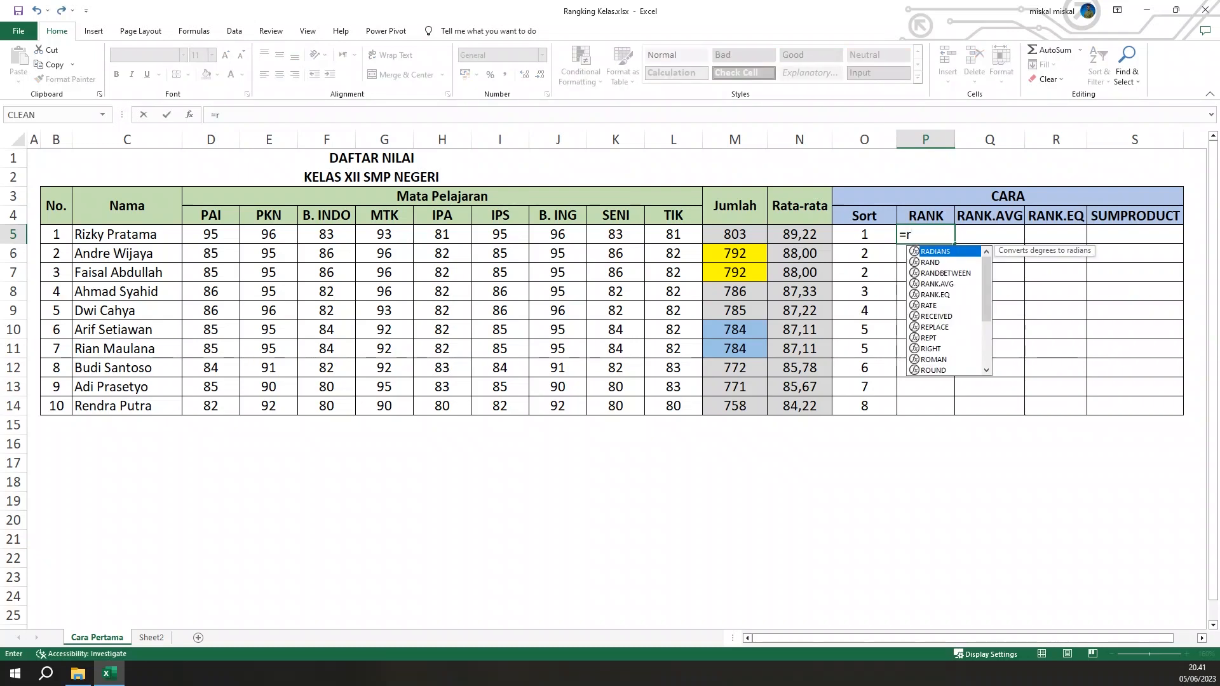
key(BackSpace)
text(RAN)
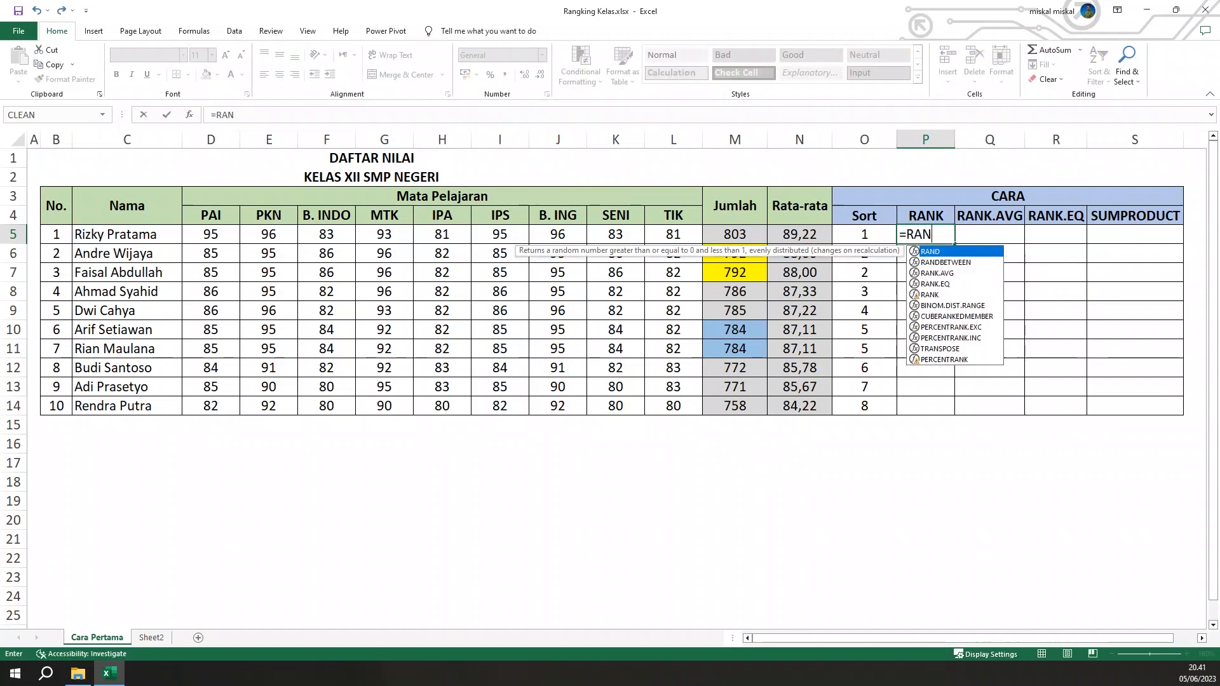
text(K()
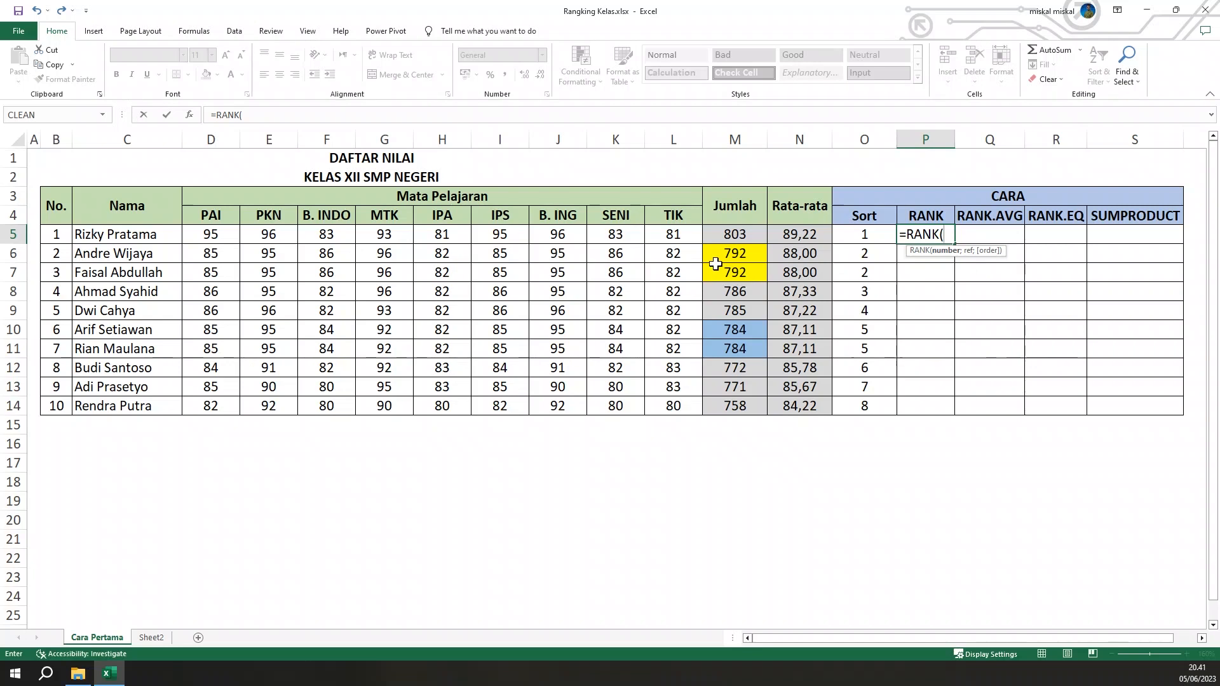
click(730, 235)
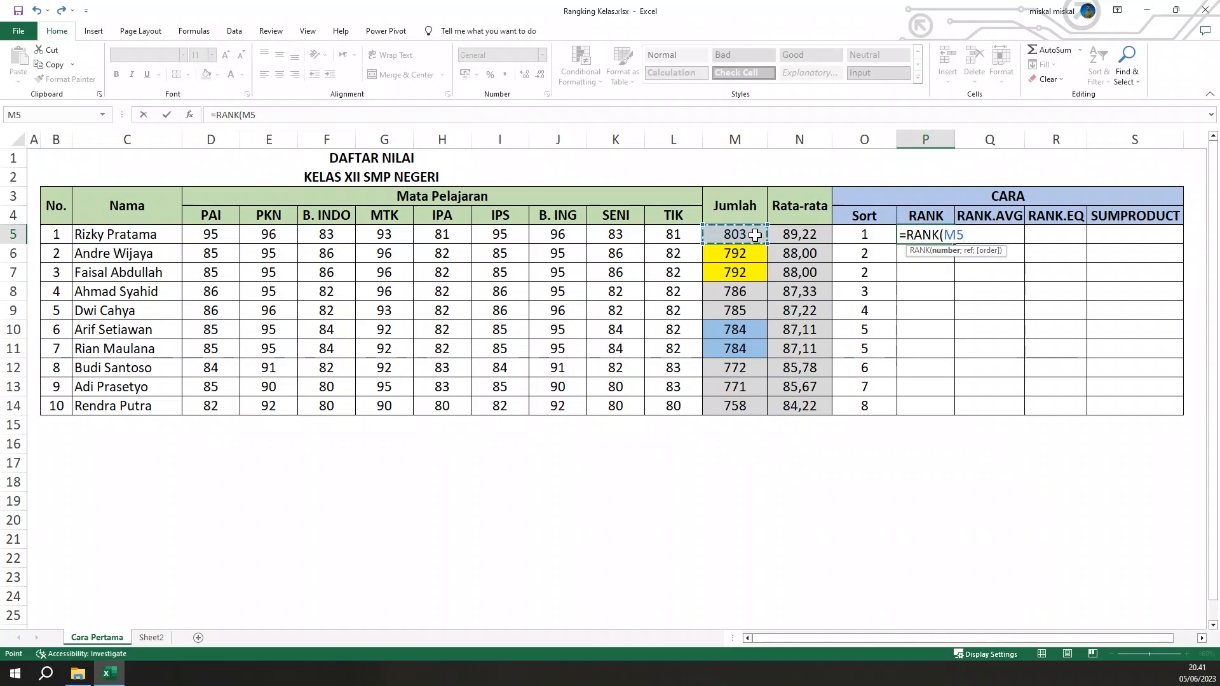
text(;)
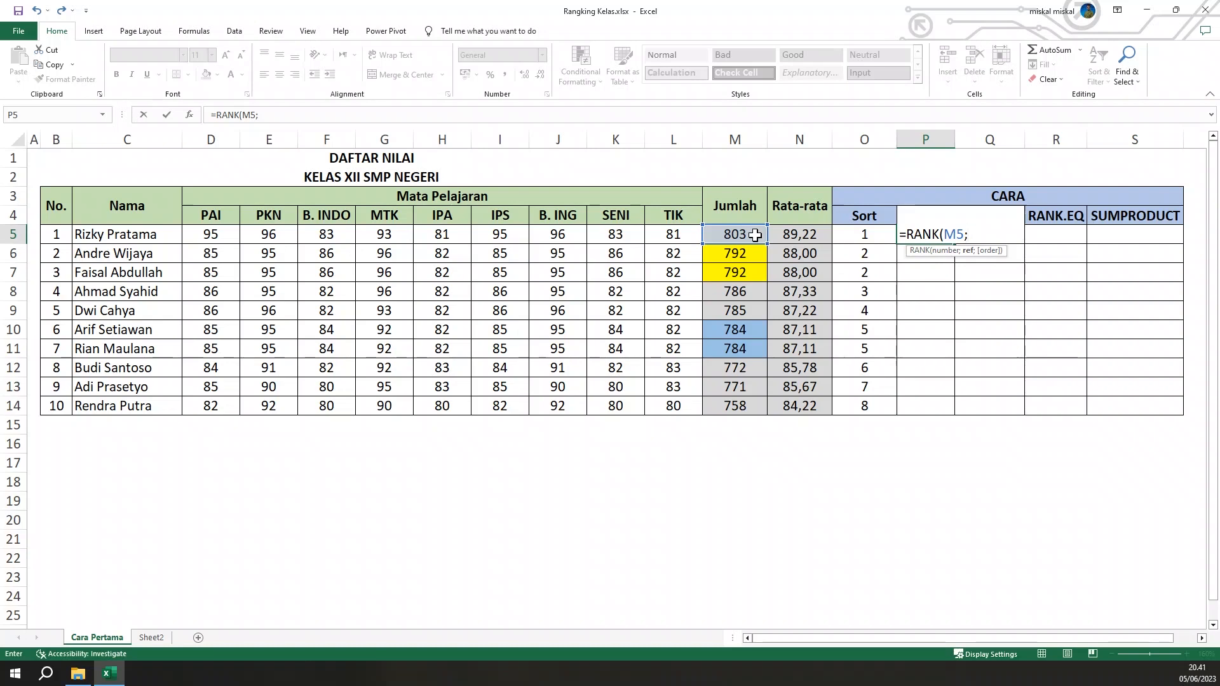
click(719, 233)
drag(719, 232, 735, 404)
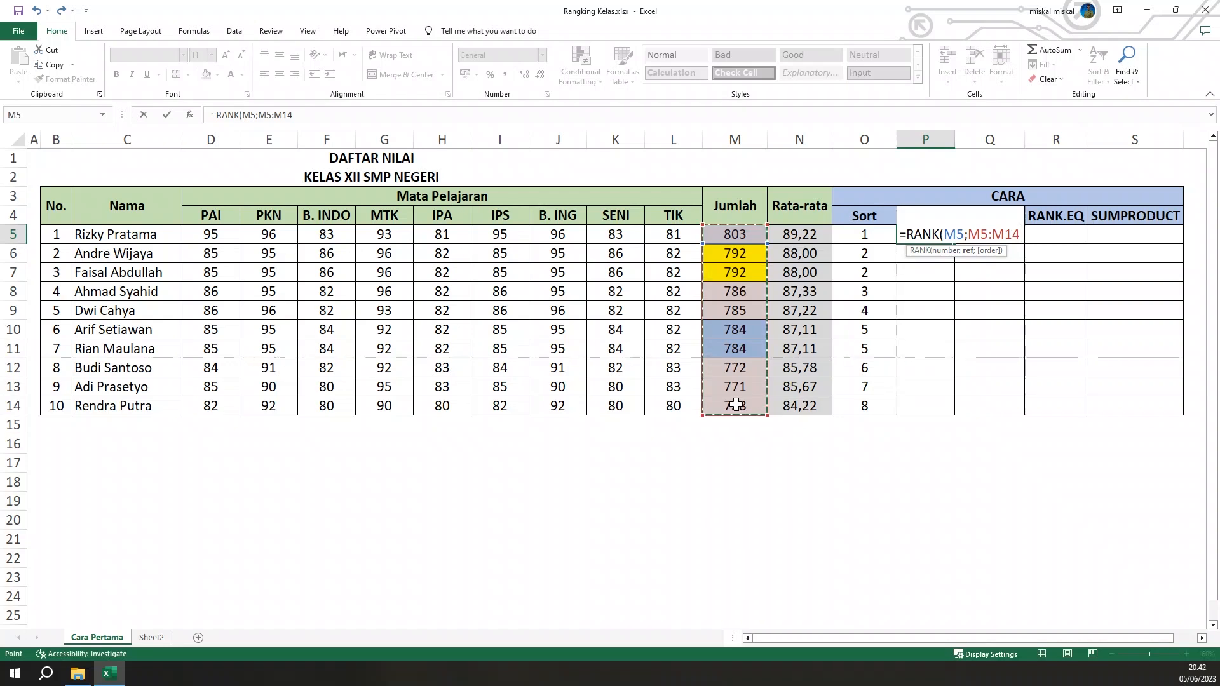
key(F4)
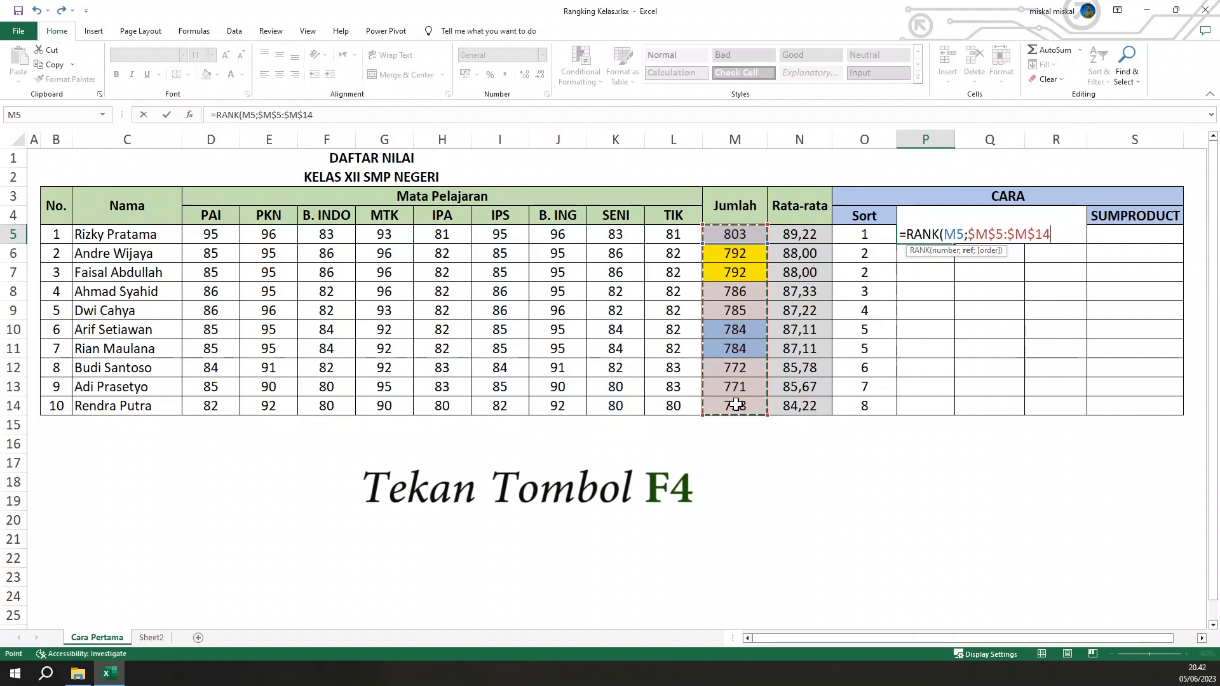
text())
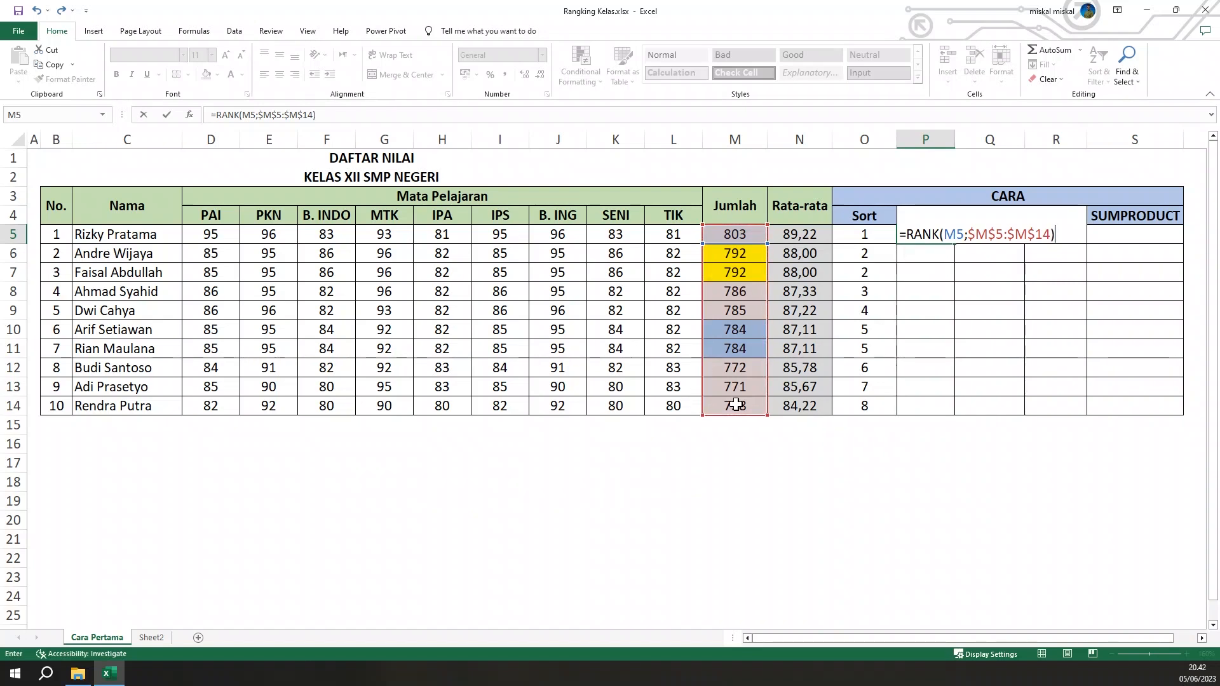
key(Return)
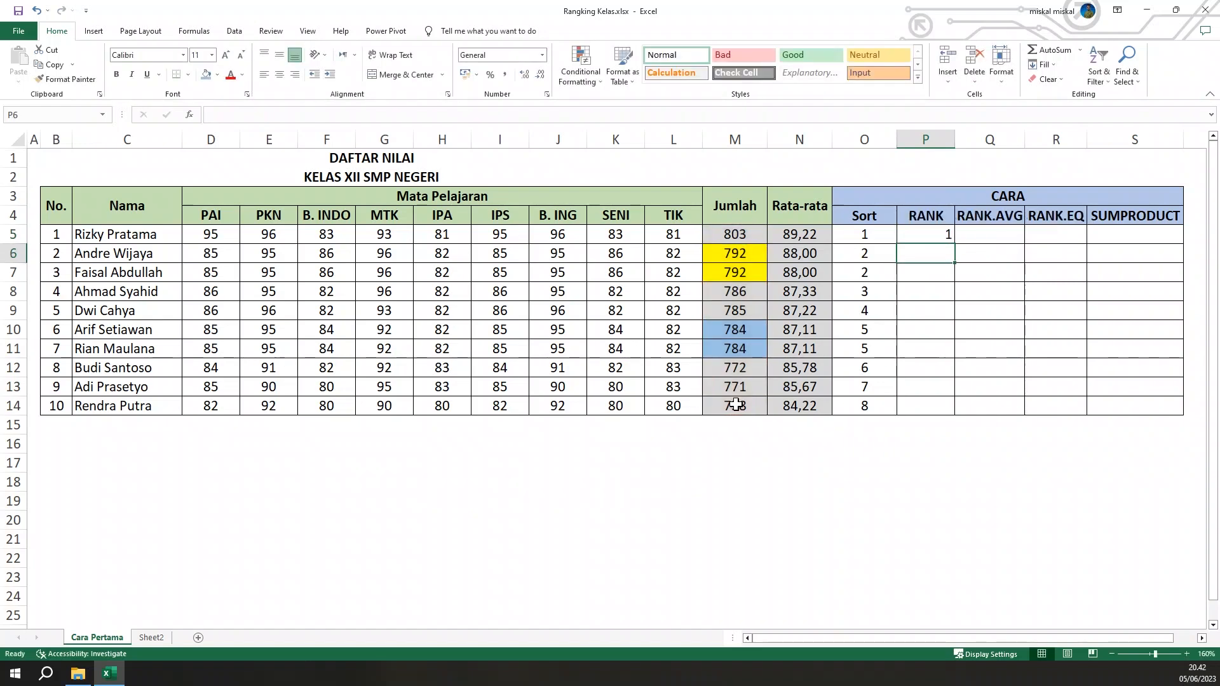
Copy the RANK formula from P5 down to P14 and center the results in P5:P14
click(928, 236)
drag(954, 243, 947, 421)
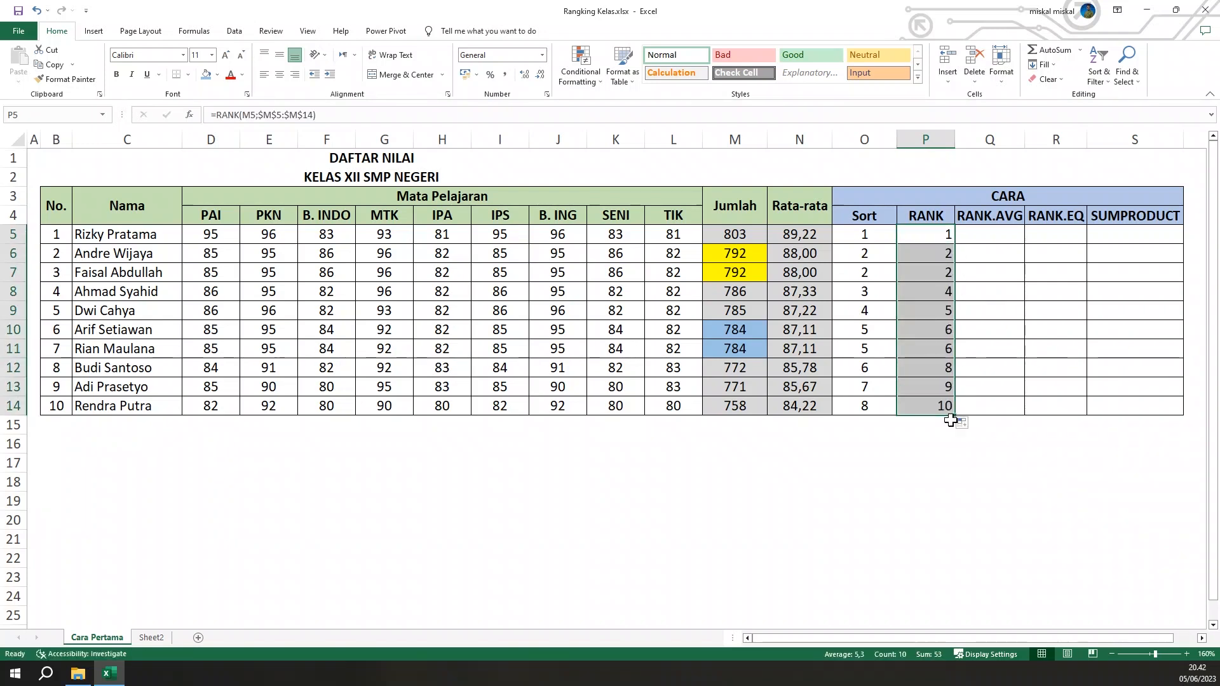
click(919, 321)
click(941, 258)
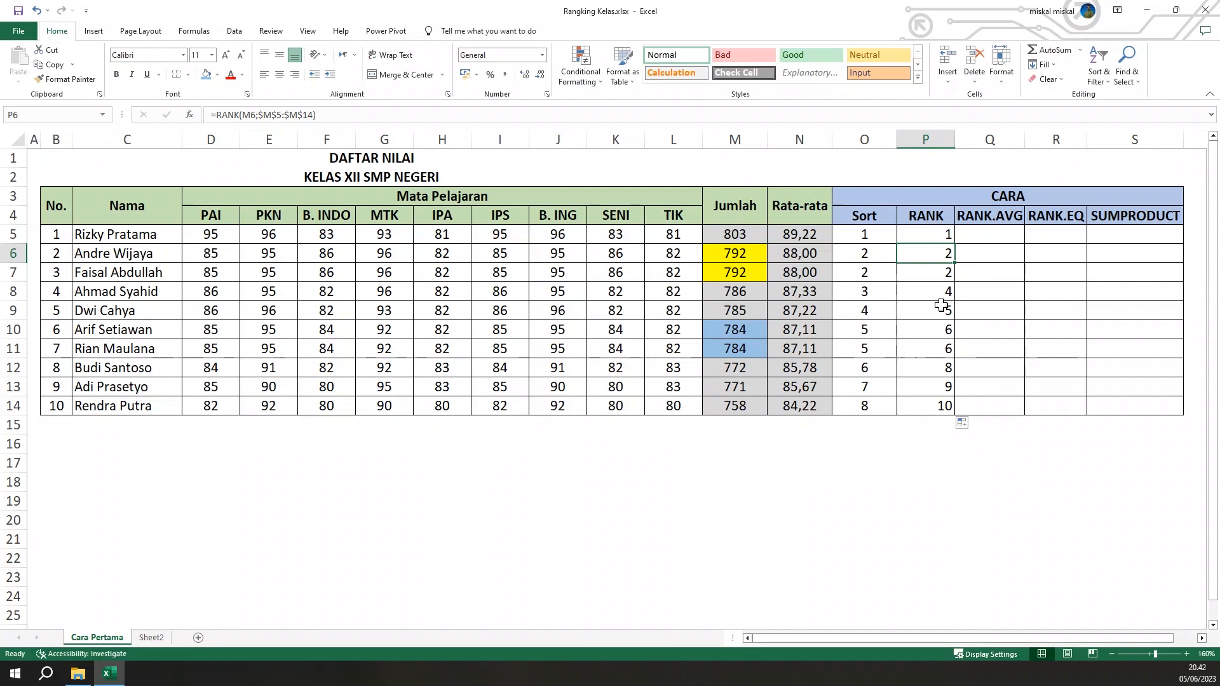
drag(934, 236, 919, 405)
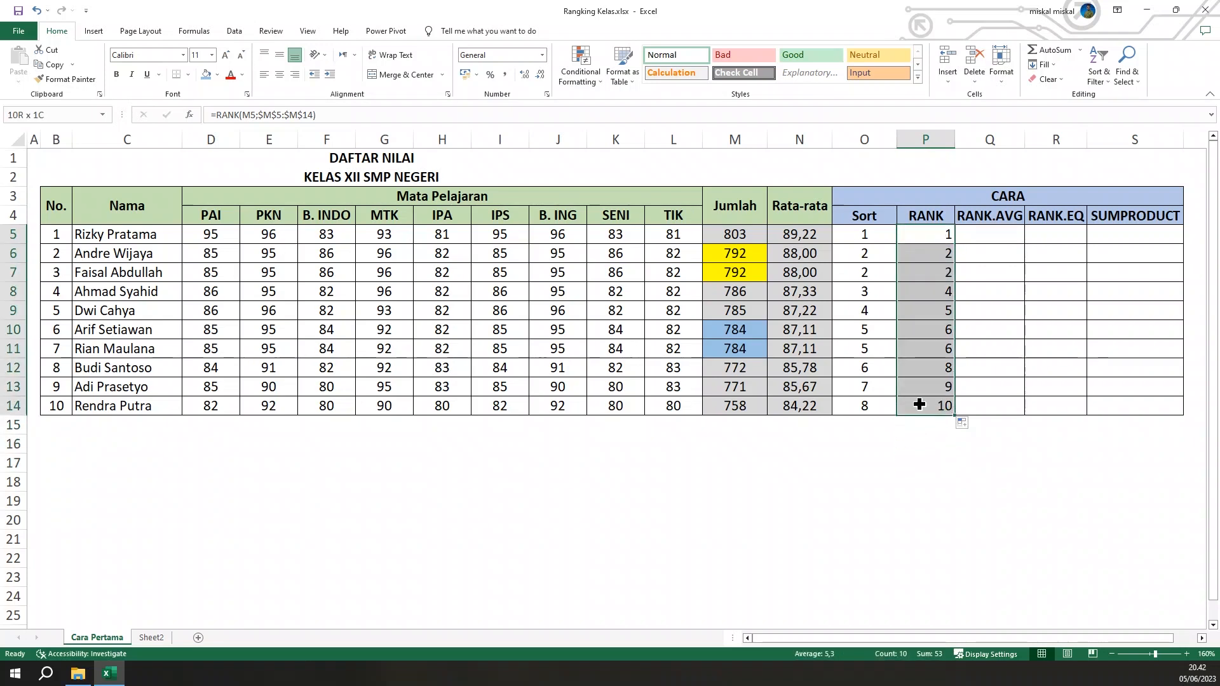
click(279, 74)
Examine how the RANK column numbers the tied totals and the ranks that follow each tie
mouse_move(934, 291)
mouse_down()
mouse_move(934, 266)
mouse_move(937, 280)
mouse_up()
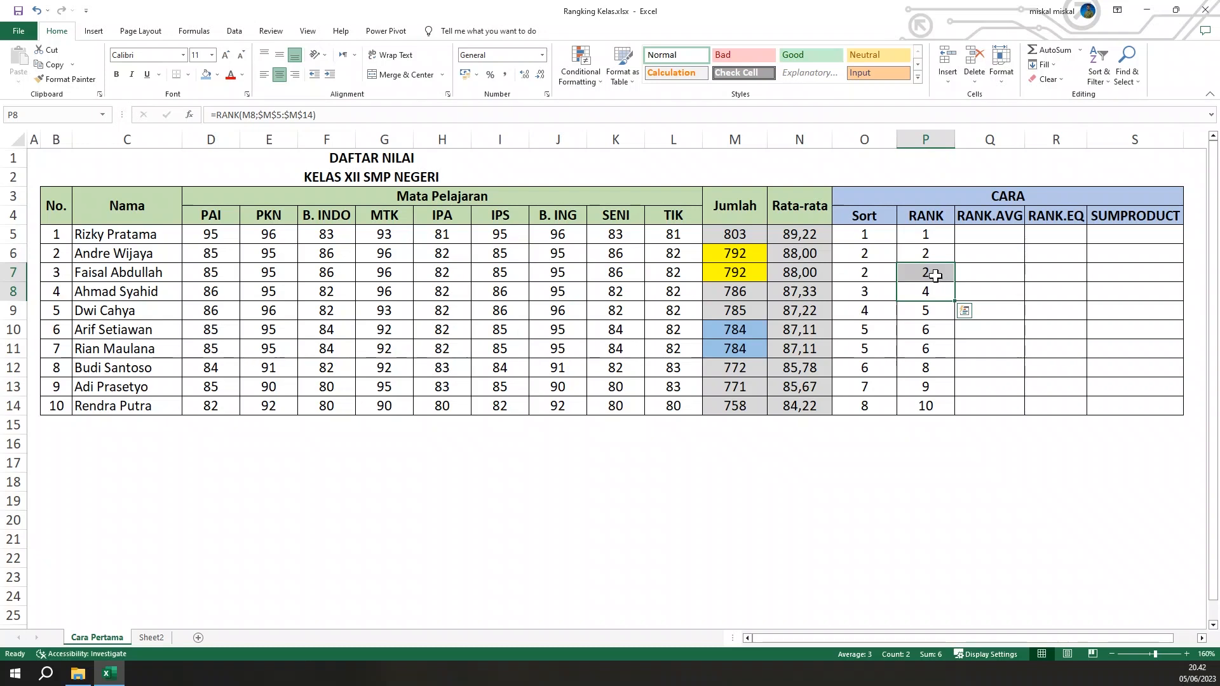
drag(931, 253, 934, 266)
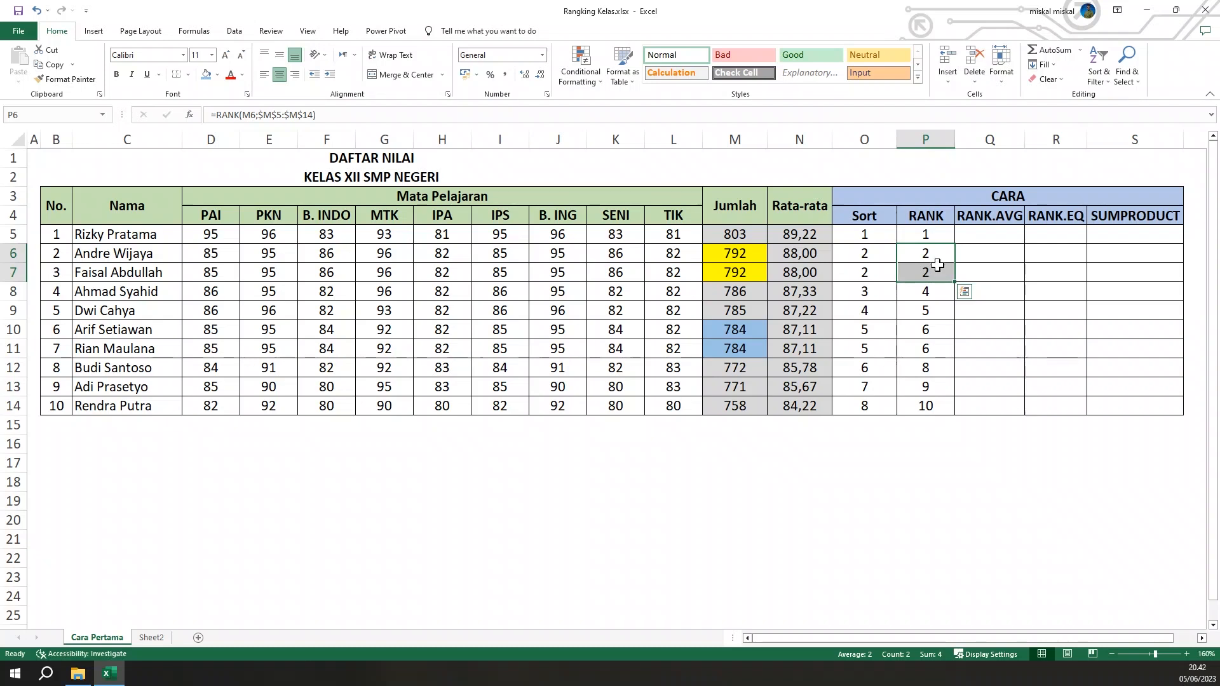
click(931, 293)
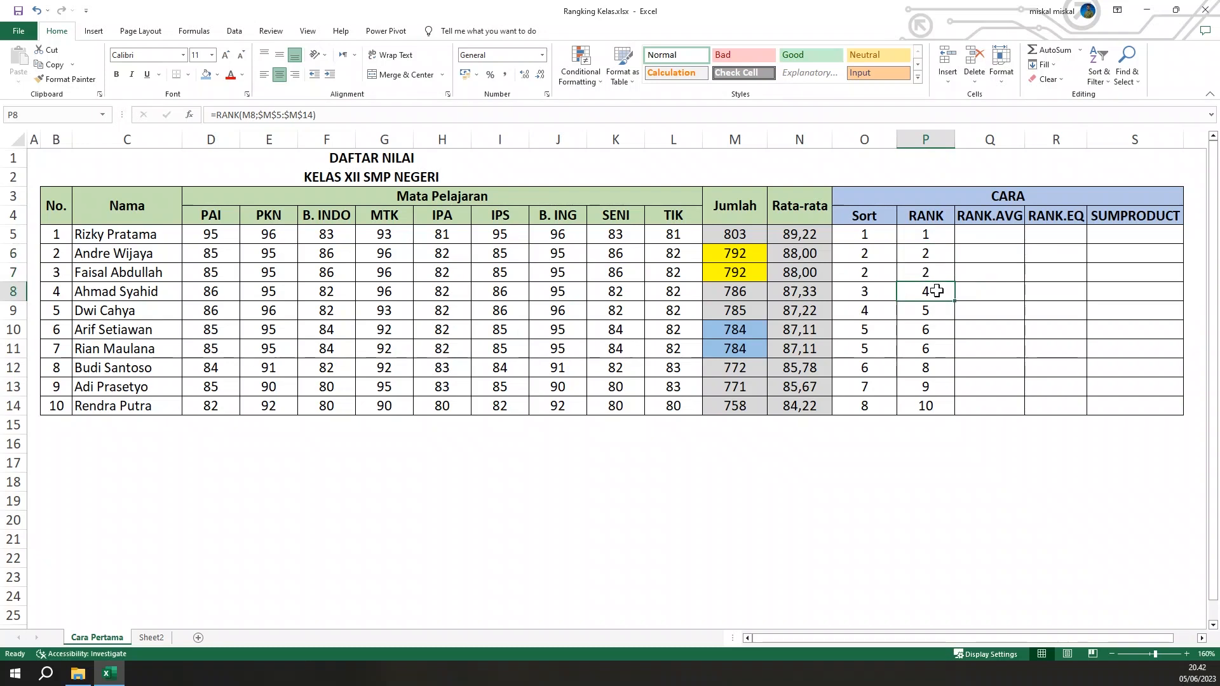
drag(933, 327, 939, 340)
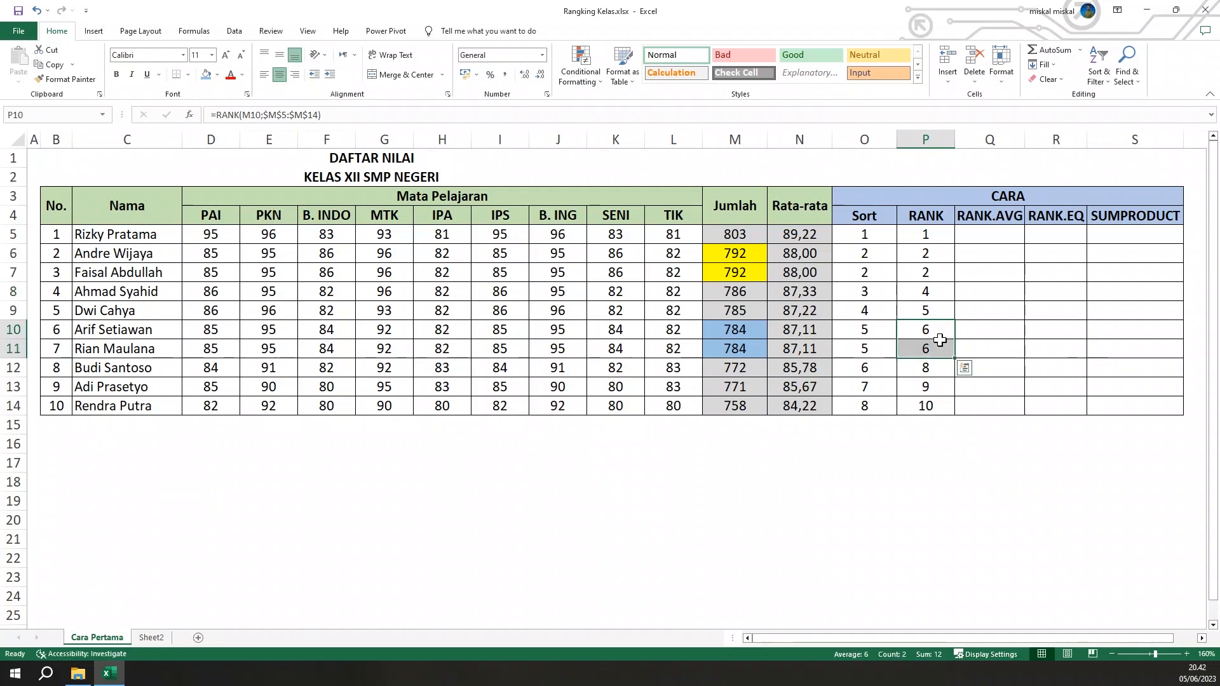
click(926, 375)
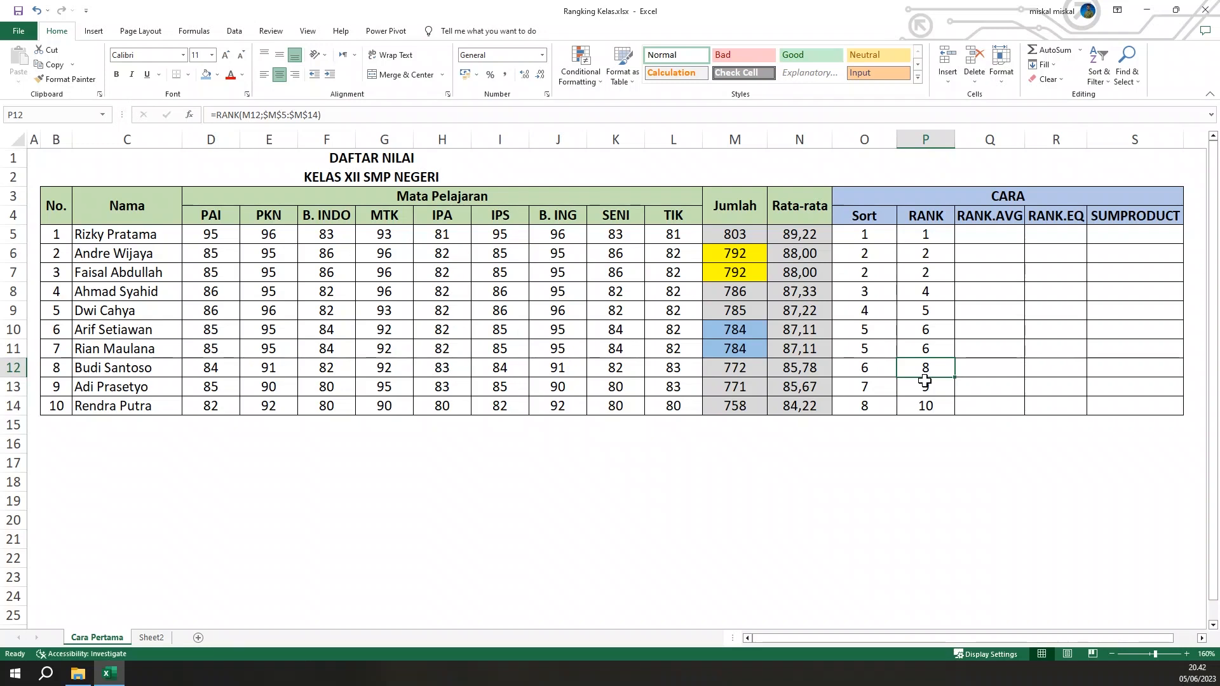
click(938, 261)
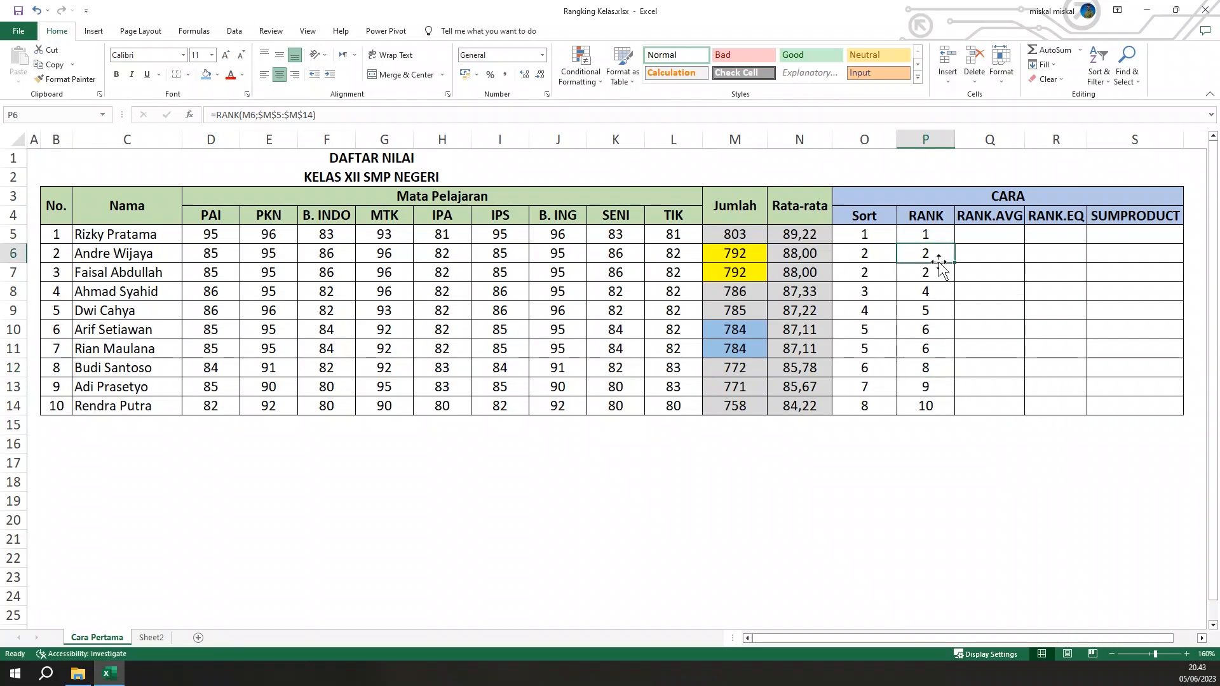
Enter =RANK.AVG(M5;$M$5:$M$14) in Q5 to rank the first student's total, with the range as an absolute reference
click(942, 297)
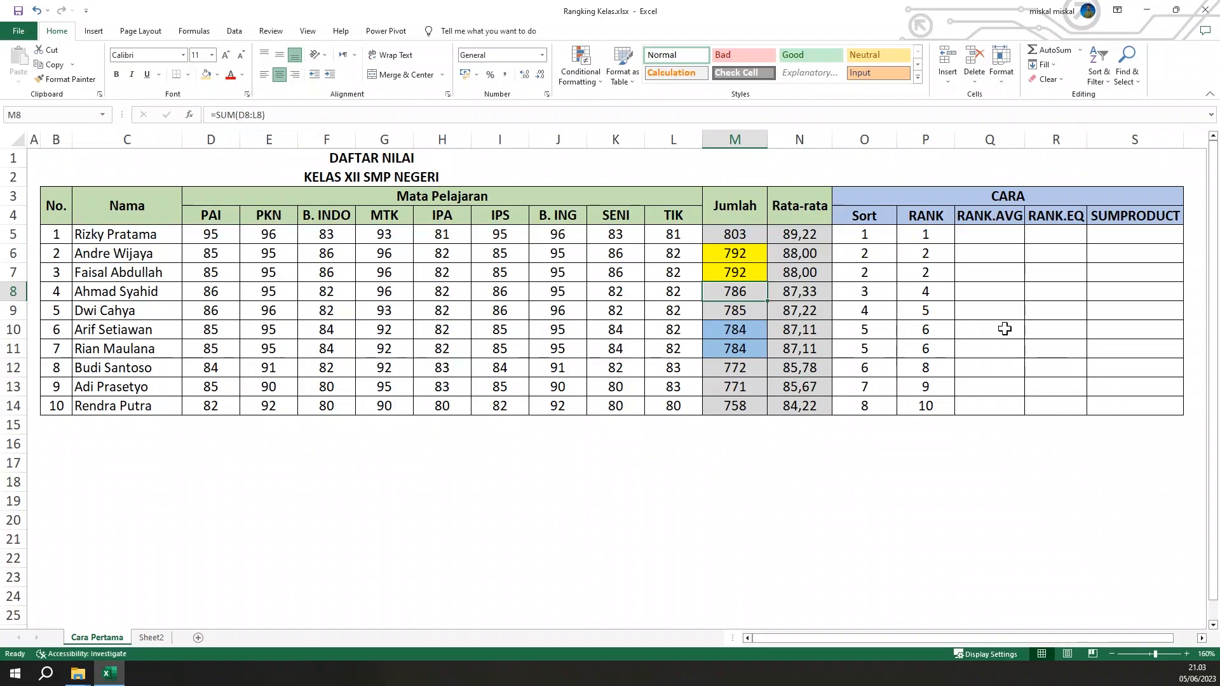
click(999, 270)
click(999, 237)
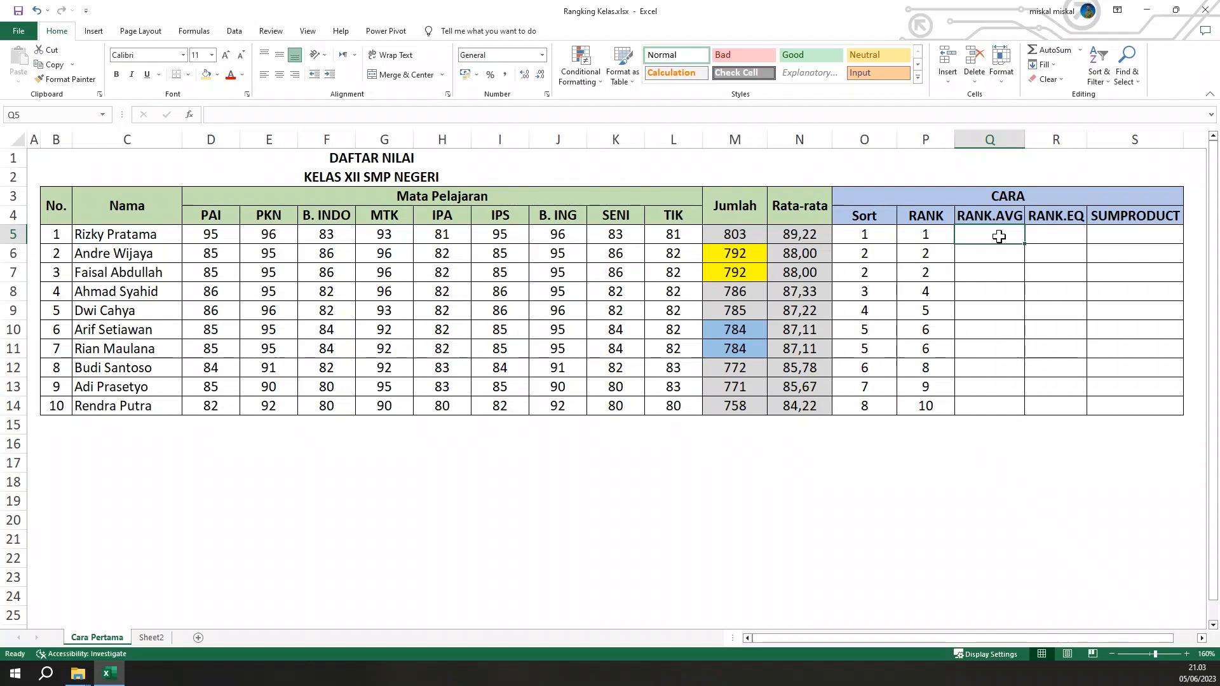
text(=)
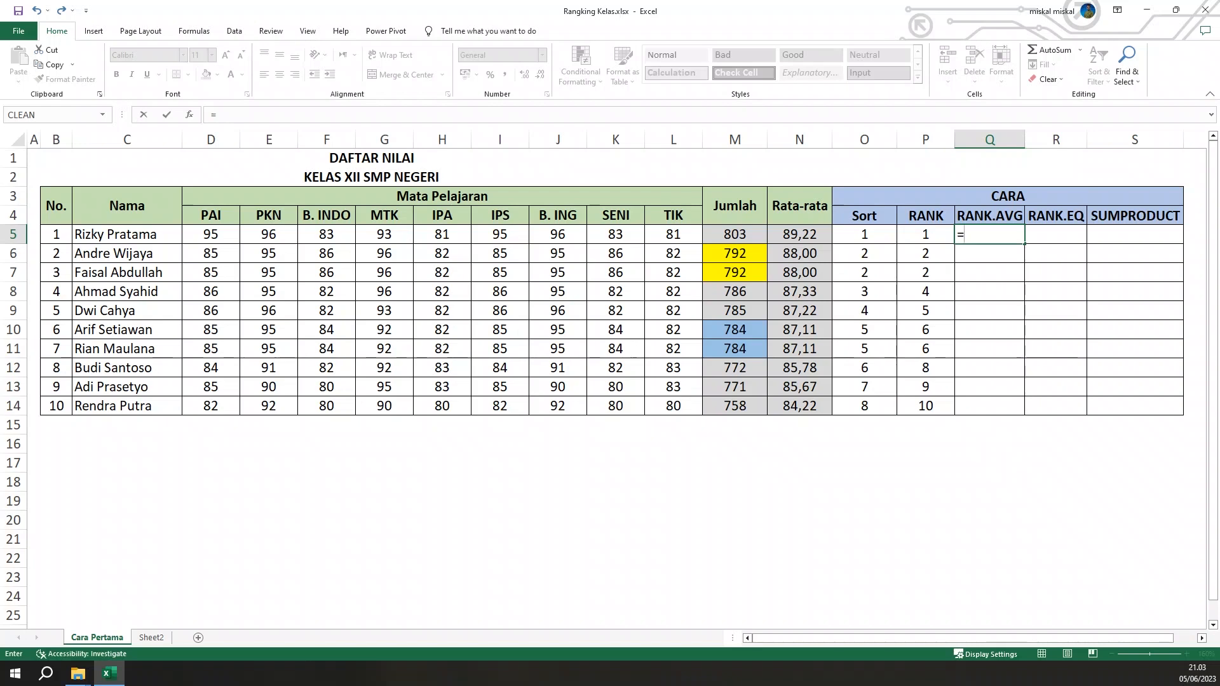
text(R)
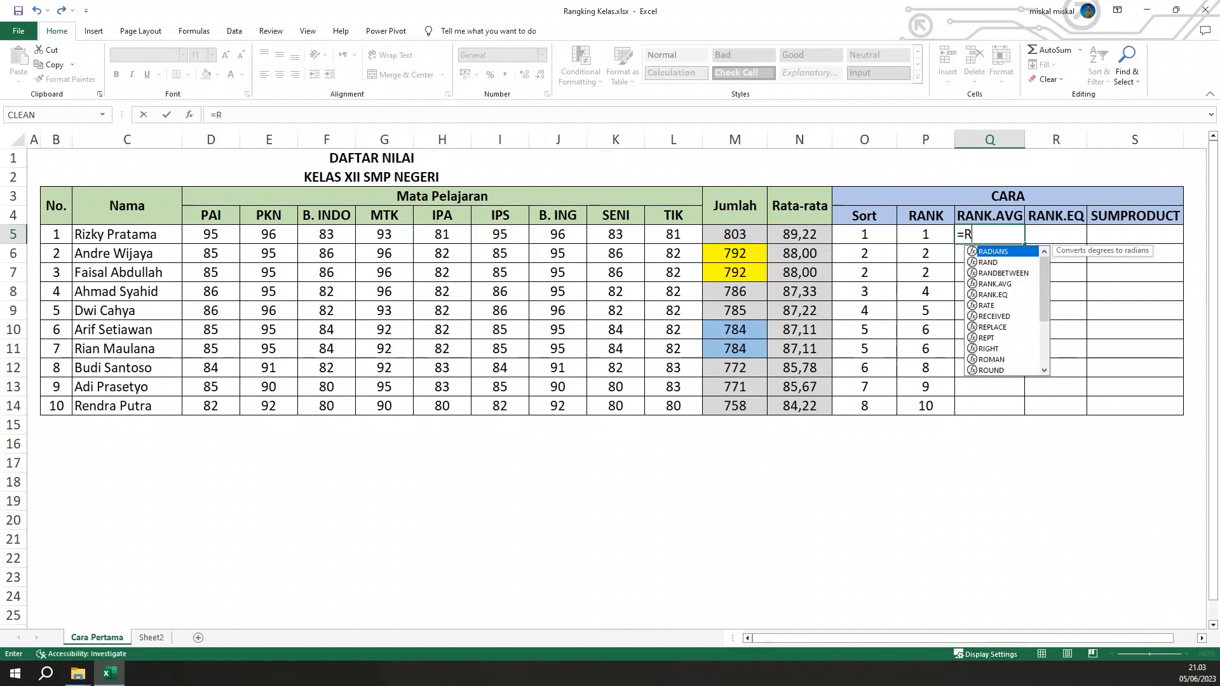
text(ANK.)
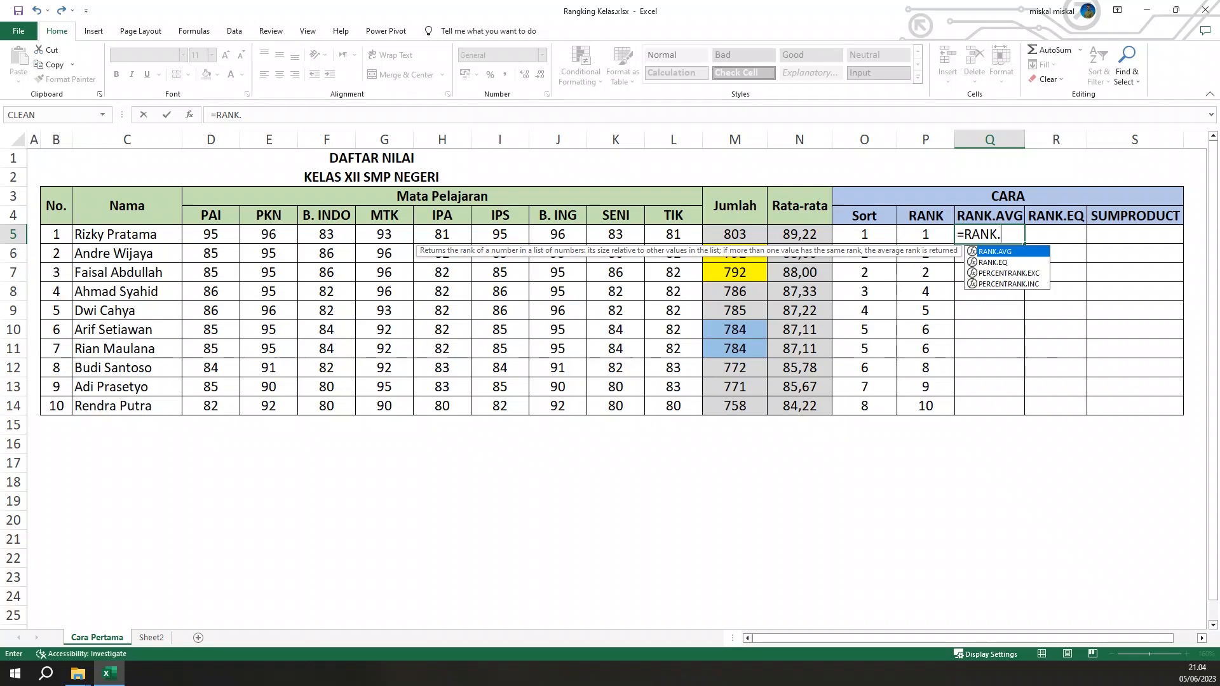
key(Tab)
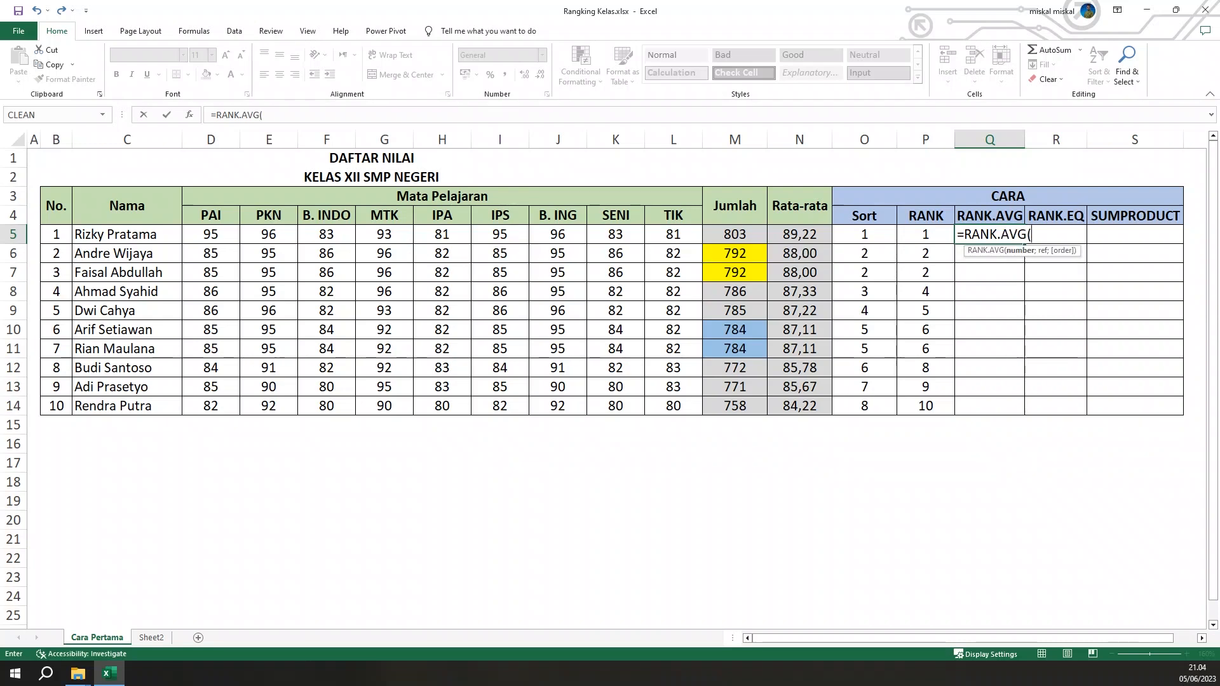
click(741, 237)
text(;)
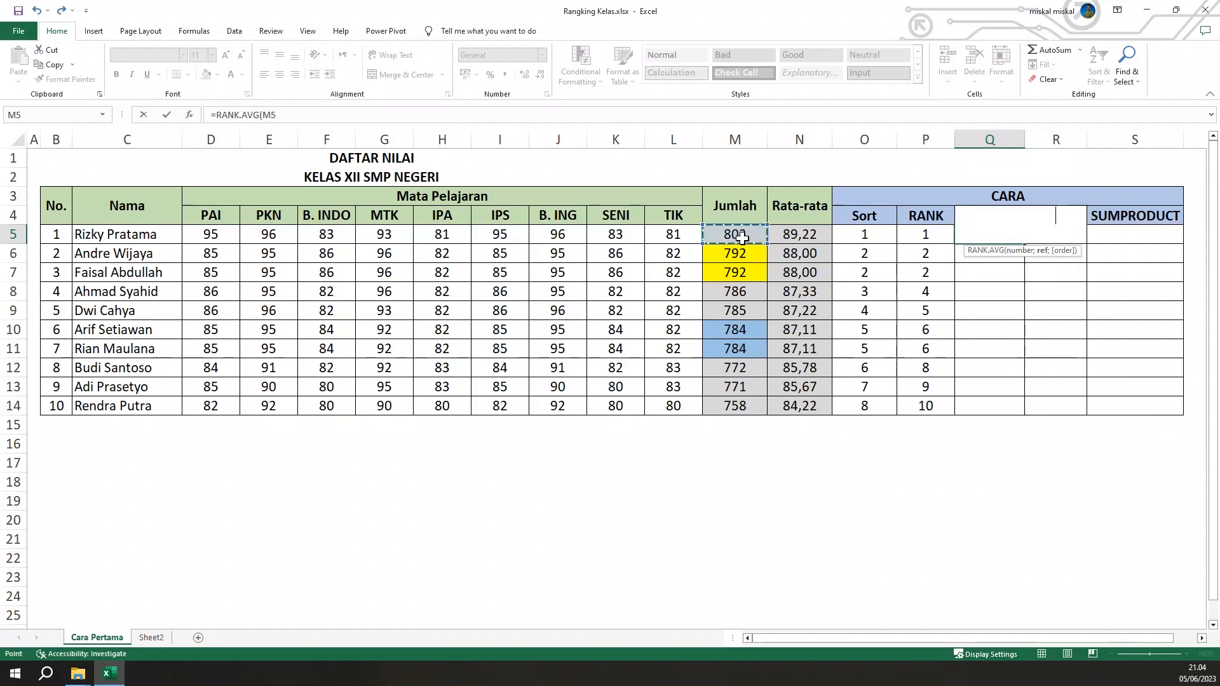
drag(742, 235, 756, 414)
key(F4)
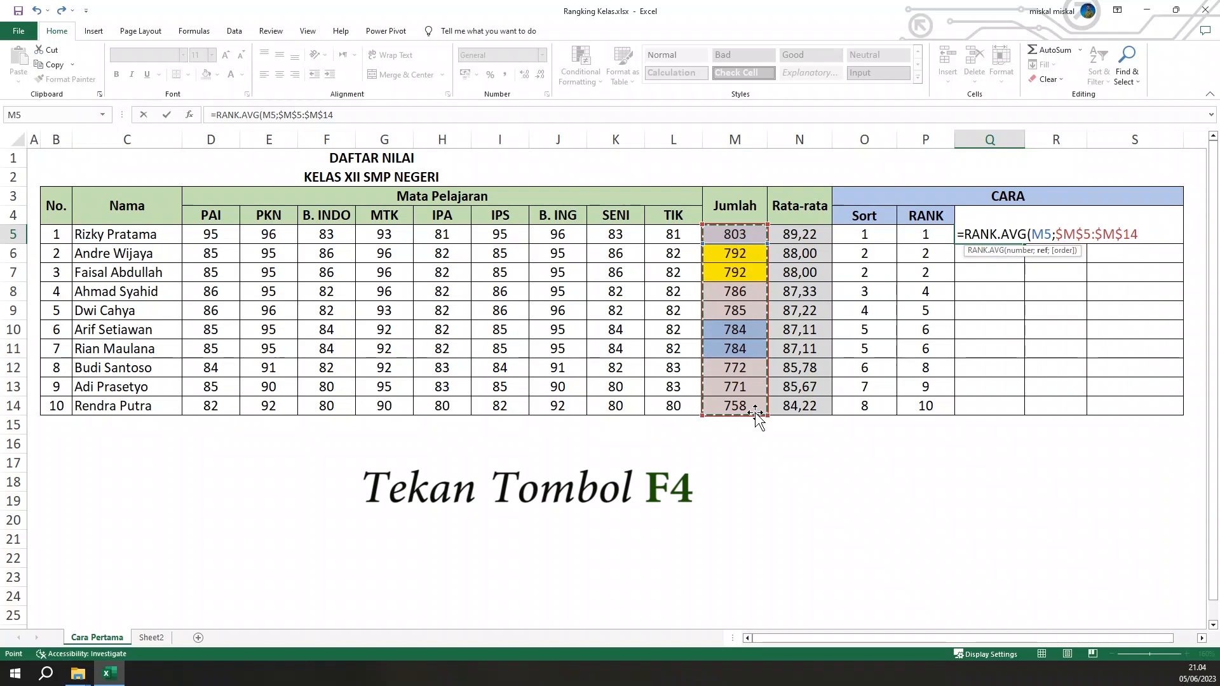
key(Return)
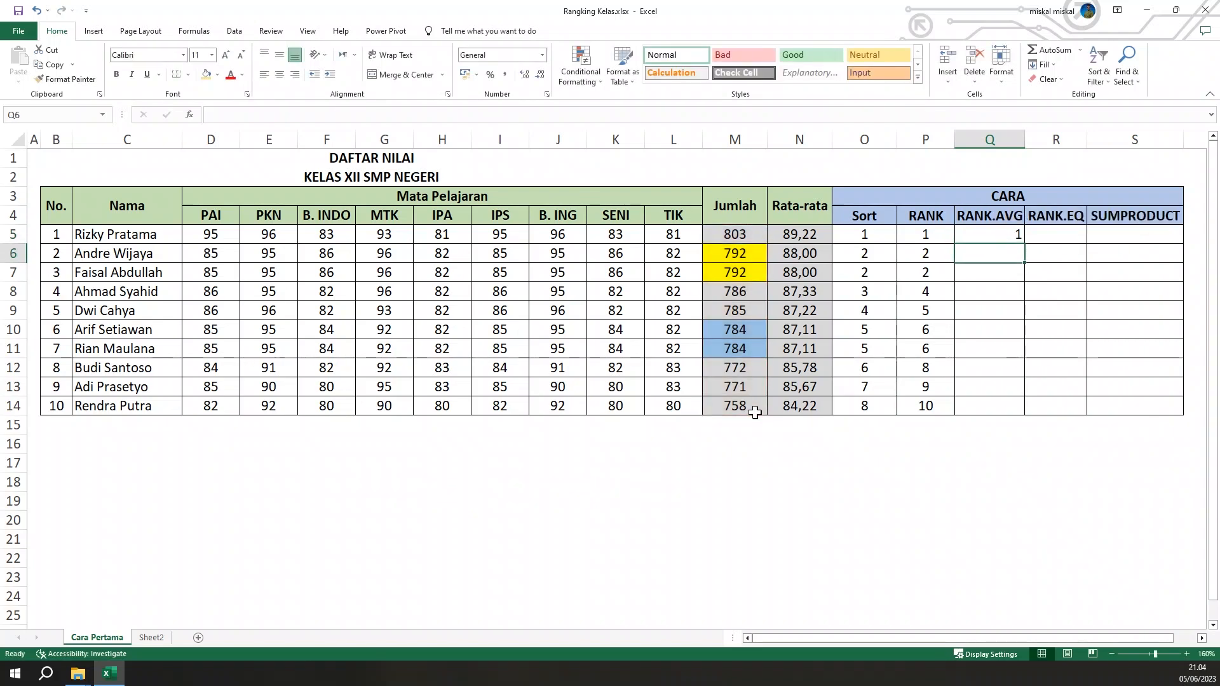
Copy the RANK.AVG formula from Q5 down to Q14 and center the results in Q5:Q14
click(985, 236)
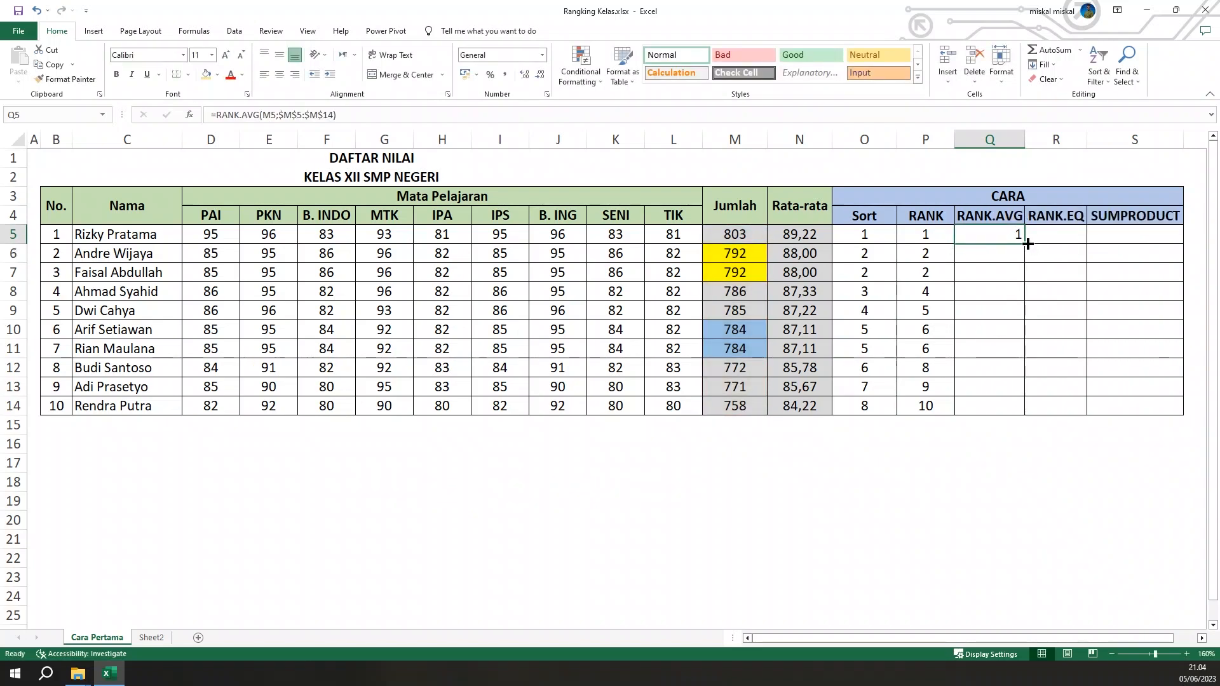
drag(1027, 243, 1023, 410)
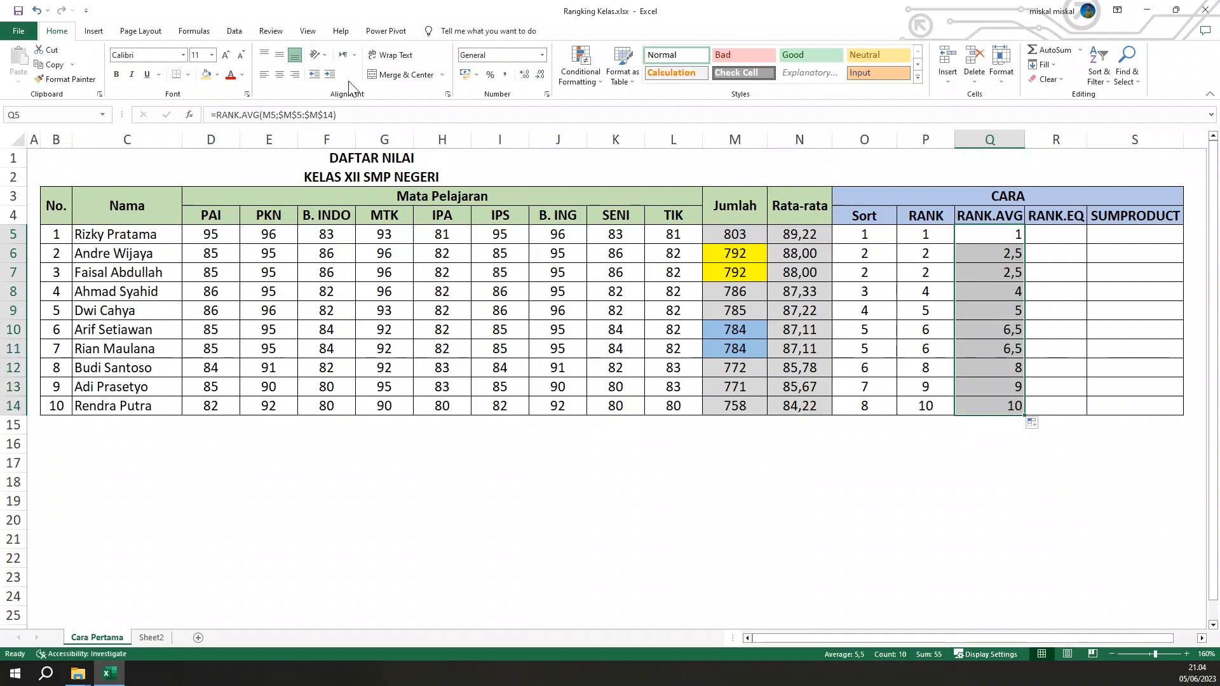
click(279, 75)
click(1070, 331)
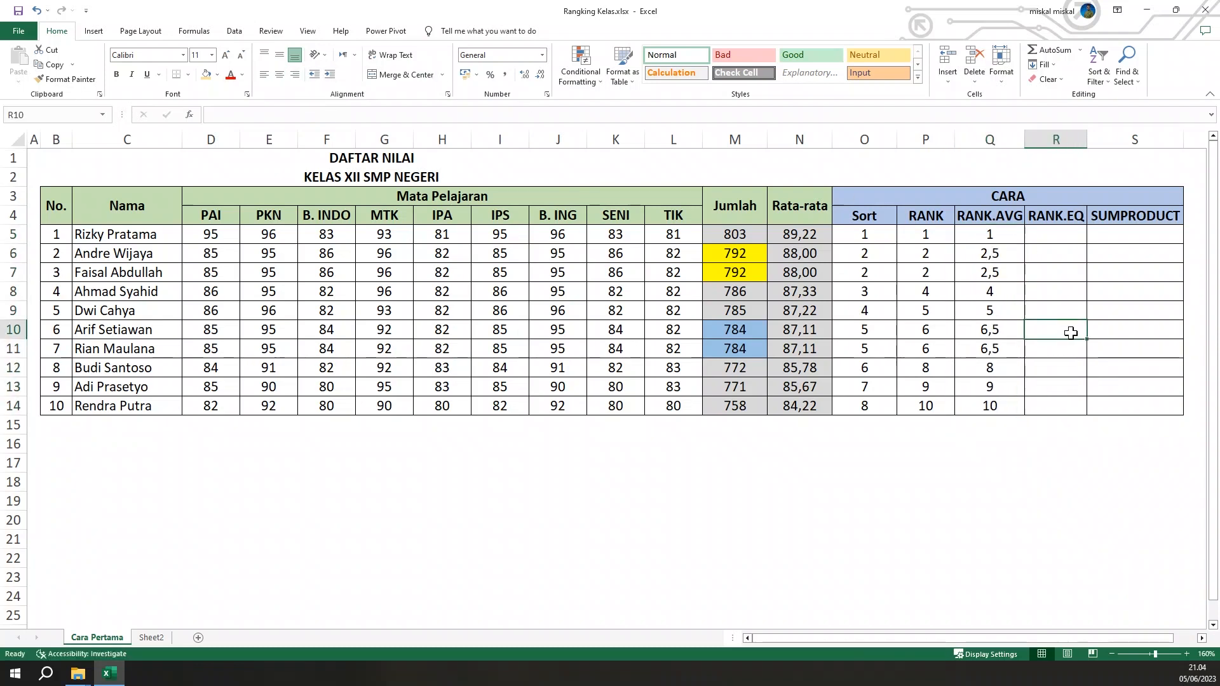
Examine the RANK.AVG ranks of the two pairs of tied totals in Q6:Q7 and Q10:Q11
click(948, 276)
drag(975, 256, 983, 274)
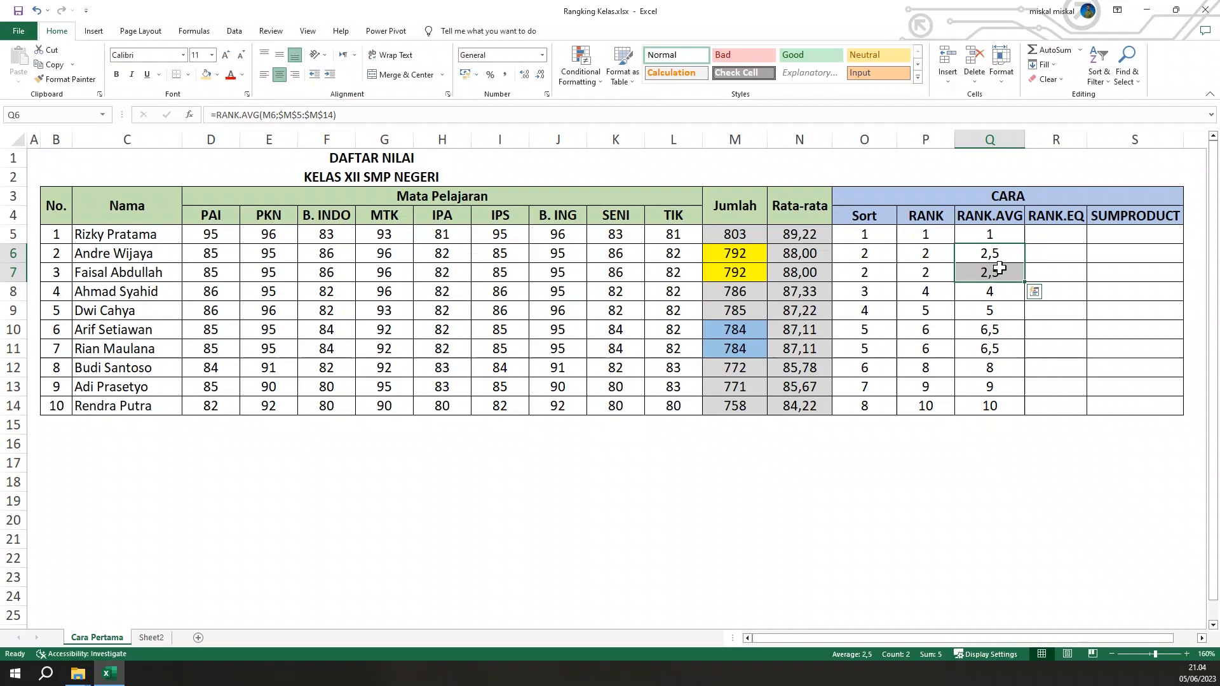
drag(1000, 335, 1002, 343)
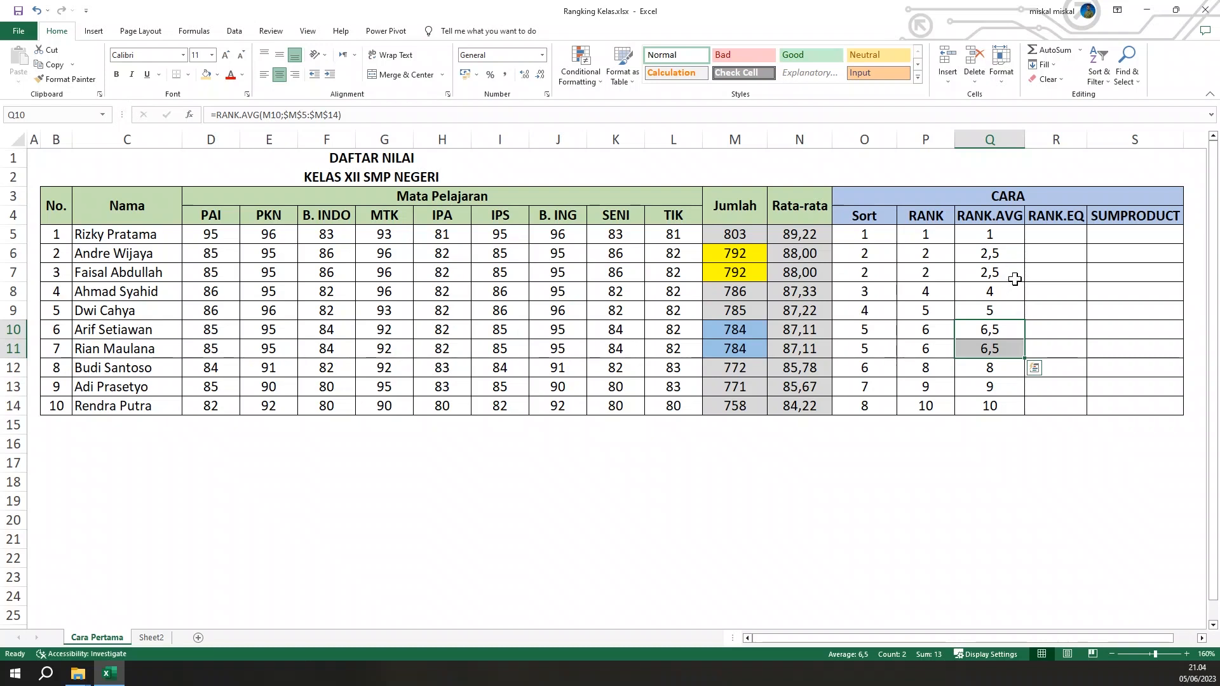
click(1008, 272)
click(1003, 258)
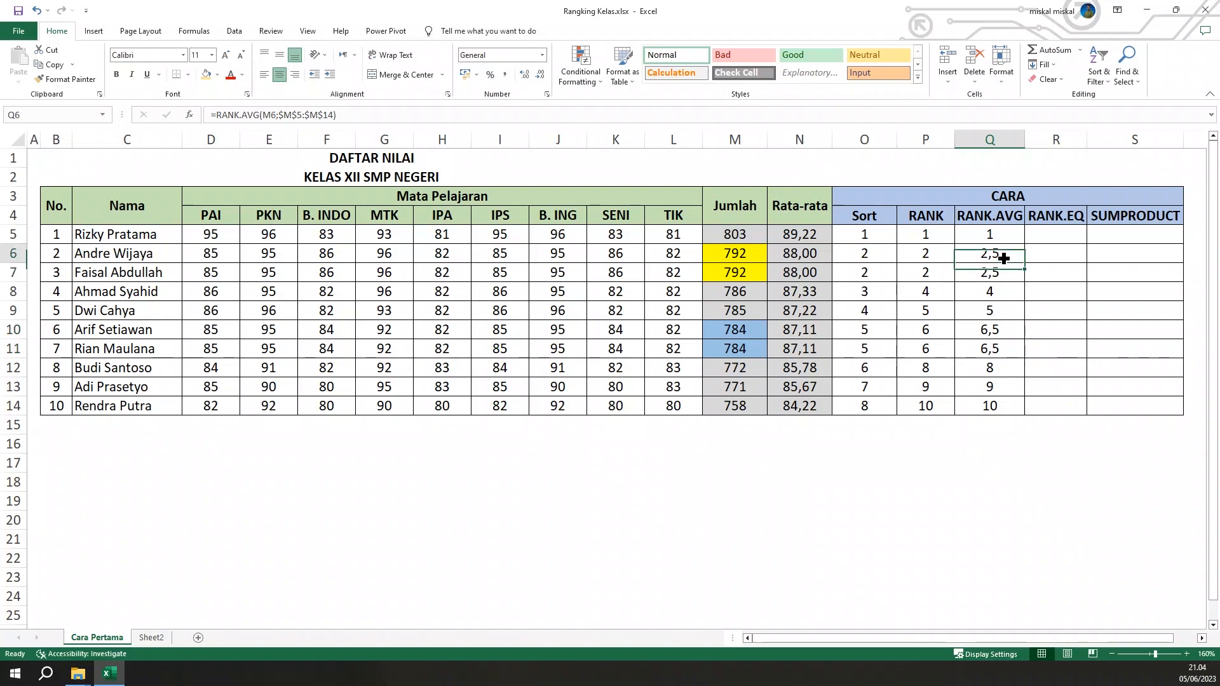
click(999, 272)
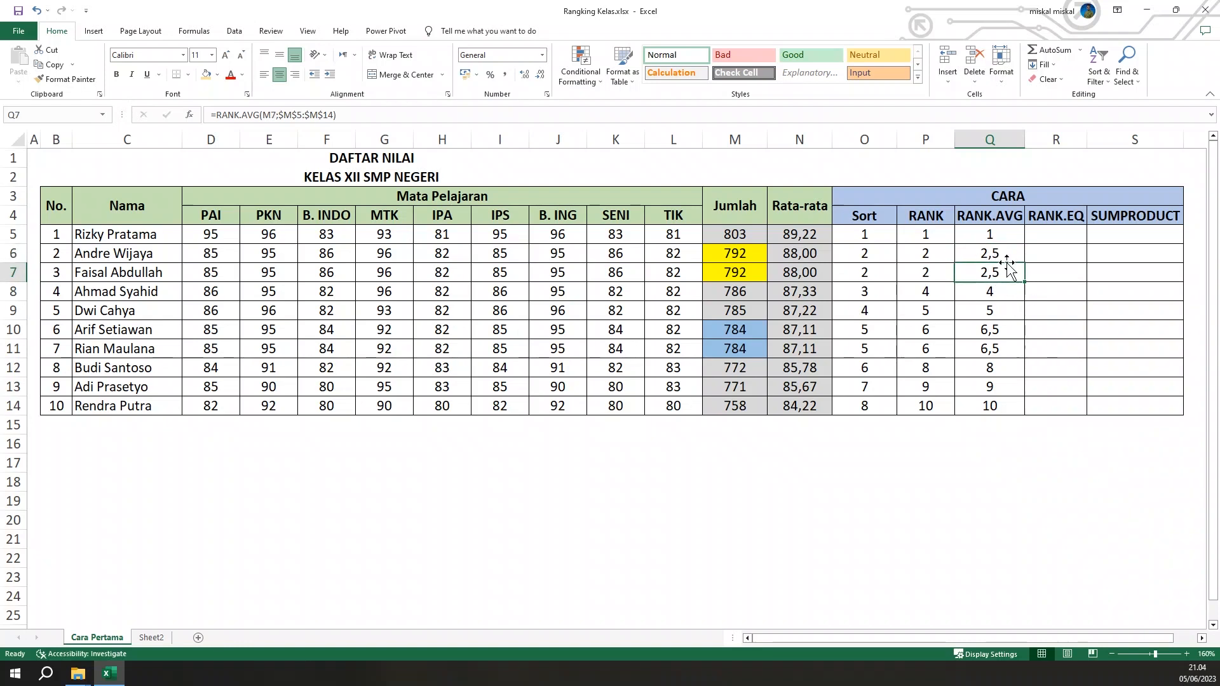
Enter =AVERAGE(2;3) in the empty cell P18 to check how the rank of the first tied pair is averaged
click(945, 478)
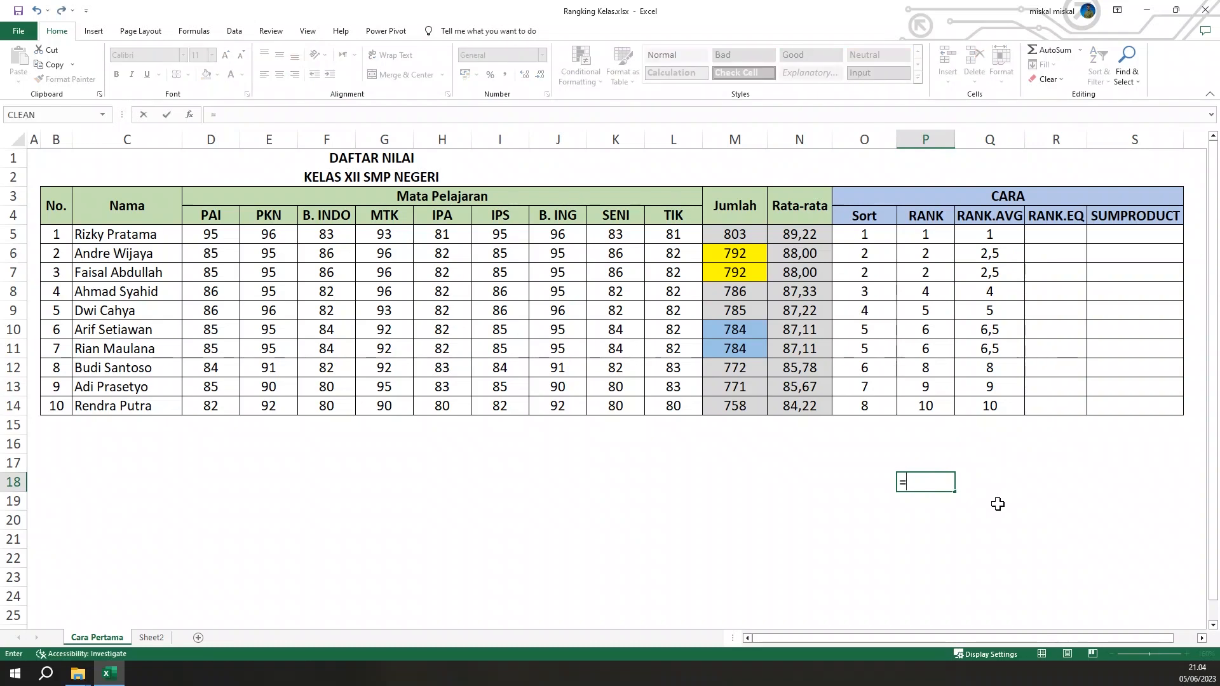
key(BackSpace)
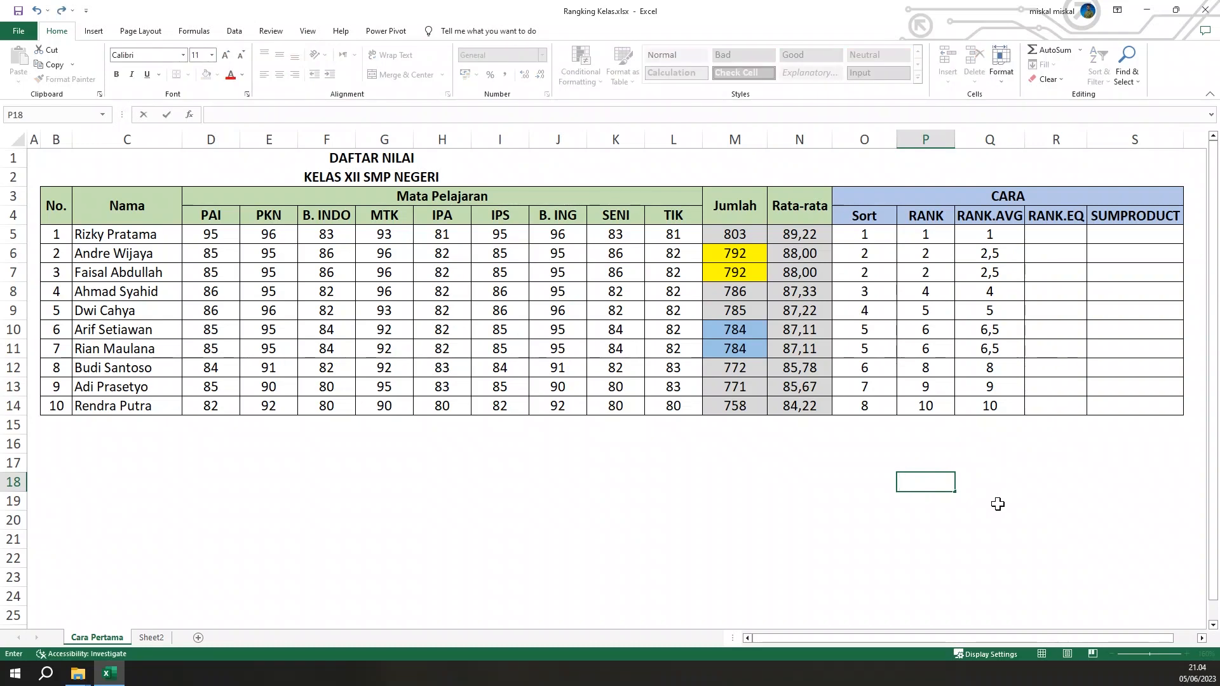
text(=AV)
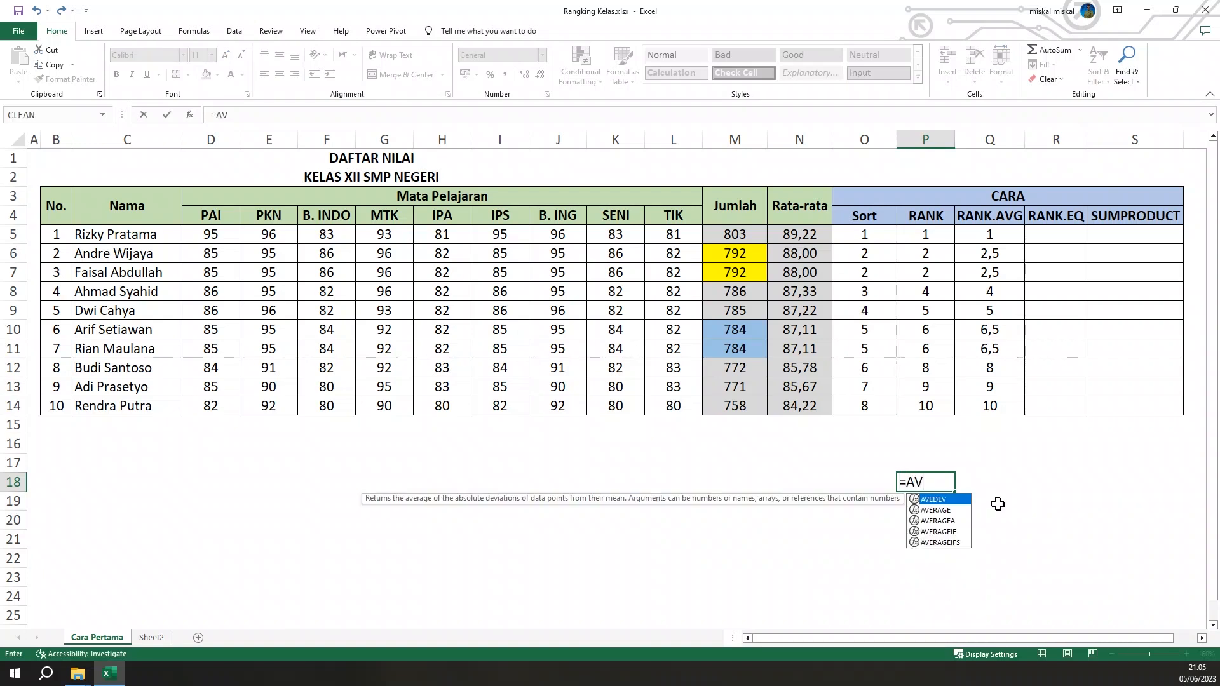
text(E)
key(Down)
key(Tab)
text(2;3))
key(Return)
key(Up)
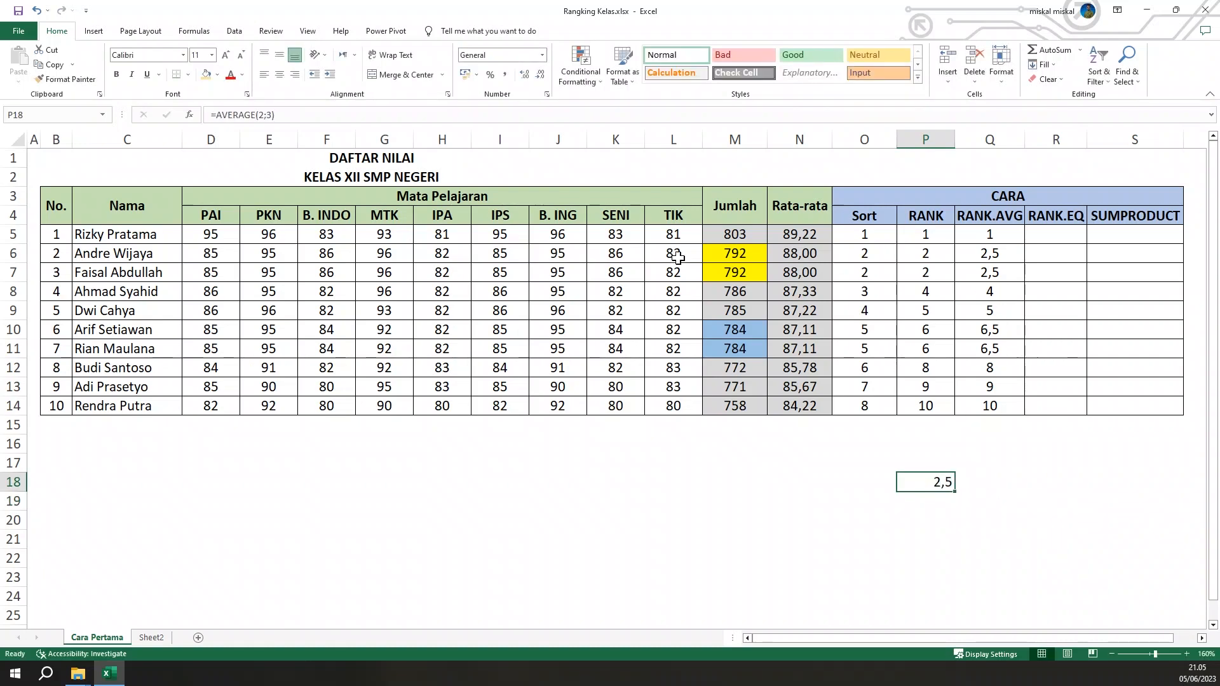
Overwrite the total in M8 with 792 to test a three-way tie
click(715, 287)
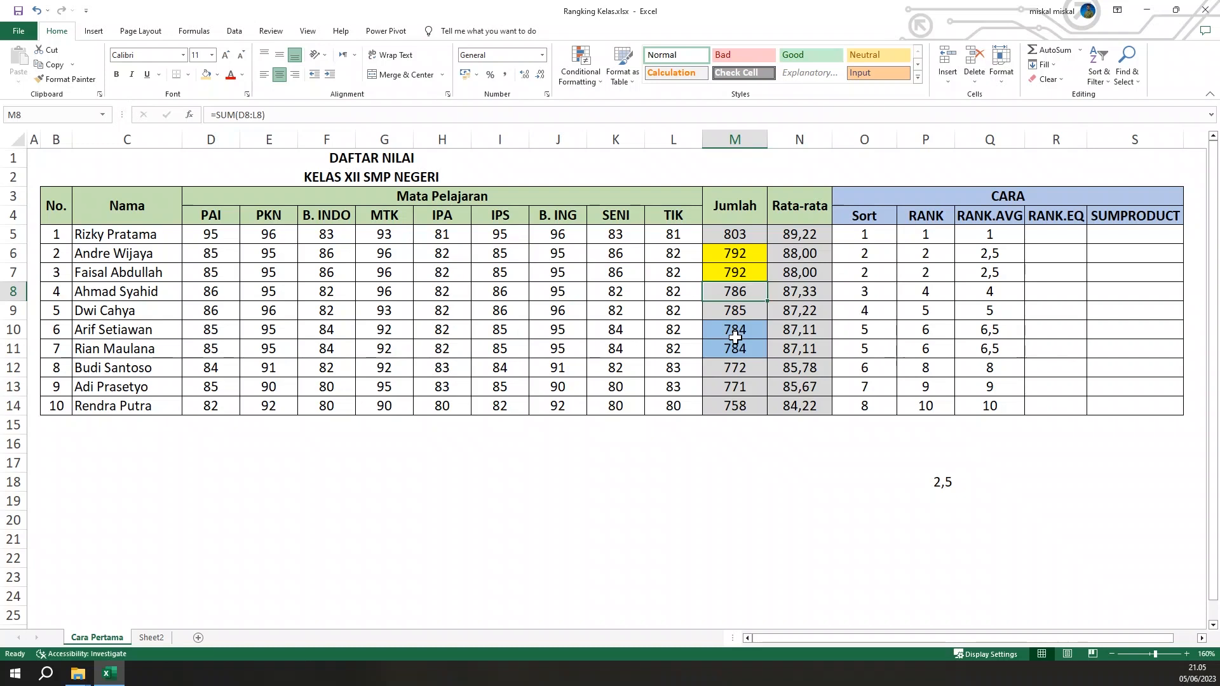
text(7)
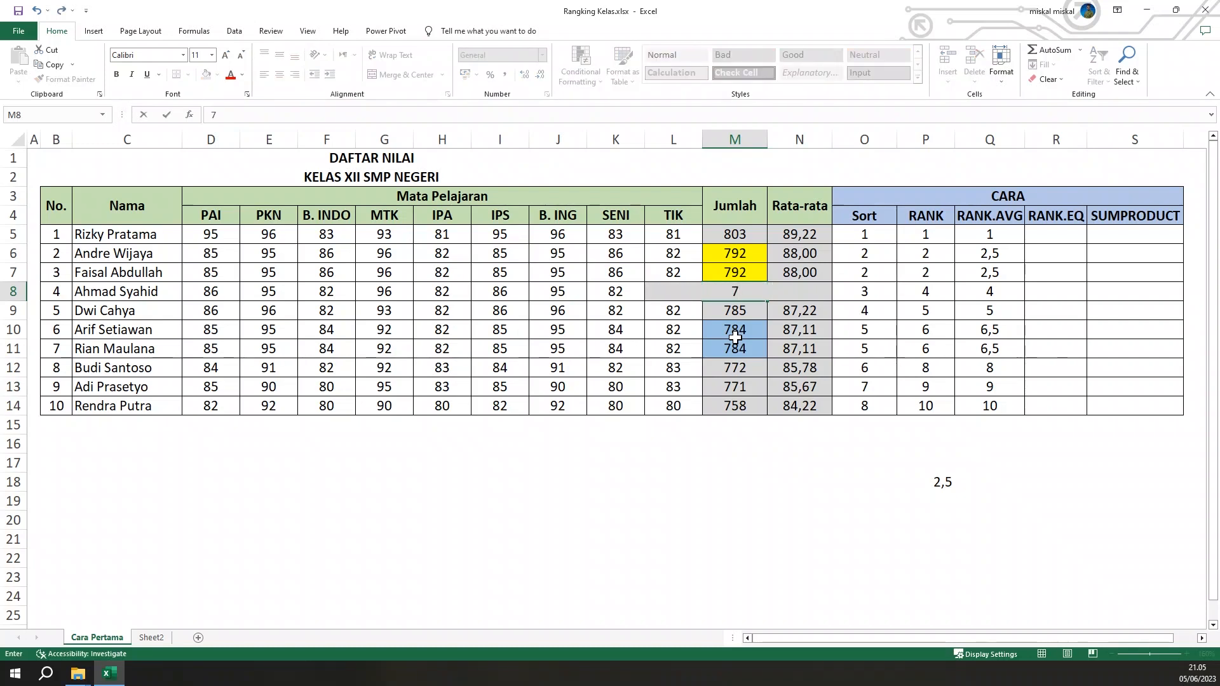
text(92)
key(Return)
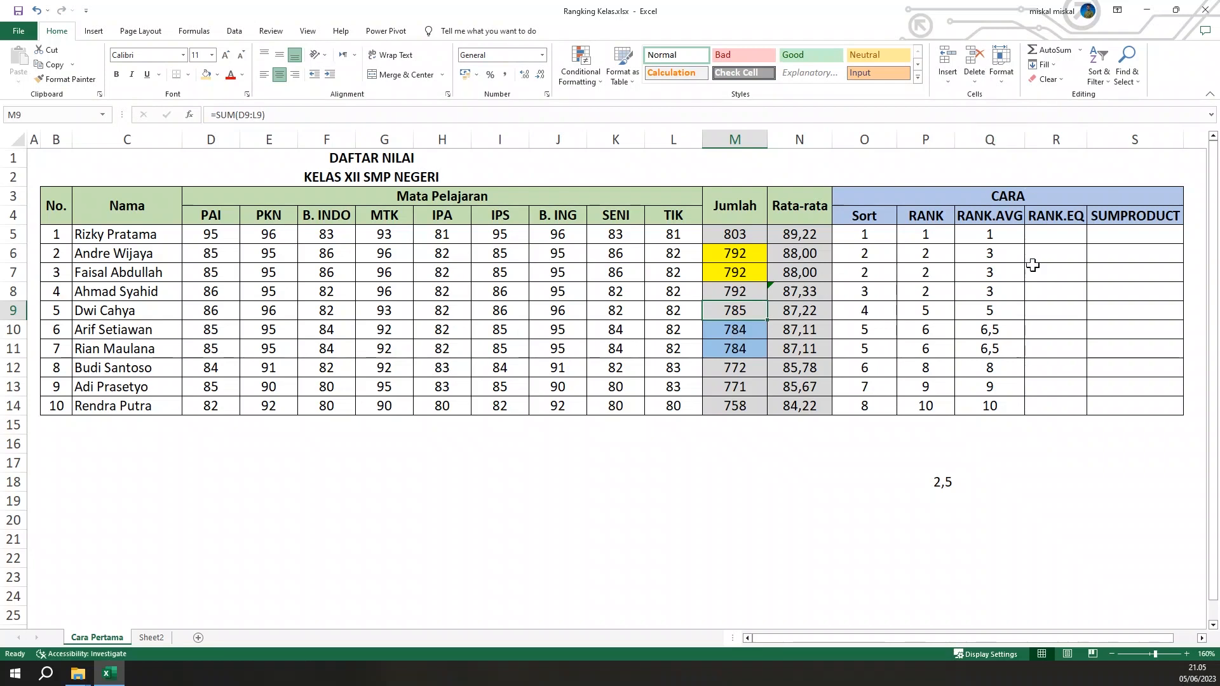
Extend the check formula in P18 to =AVERAGE(2;3;4) and compare it with the RANK.AVG rank in Q8
click(943, 482)
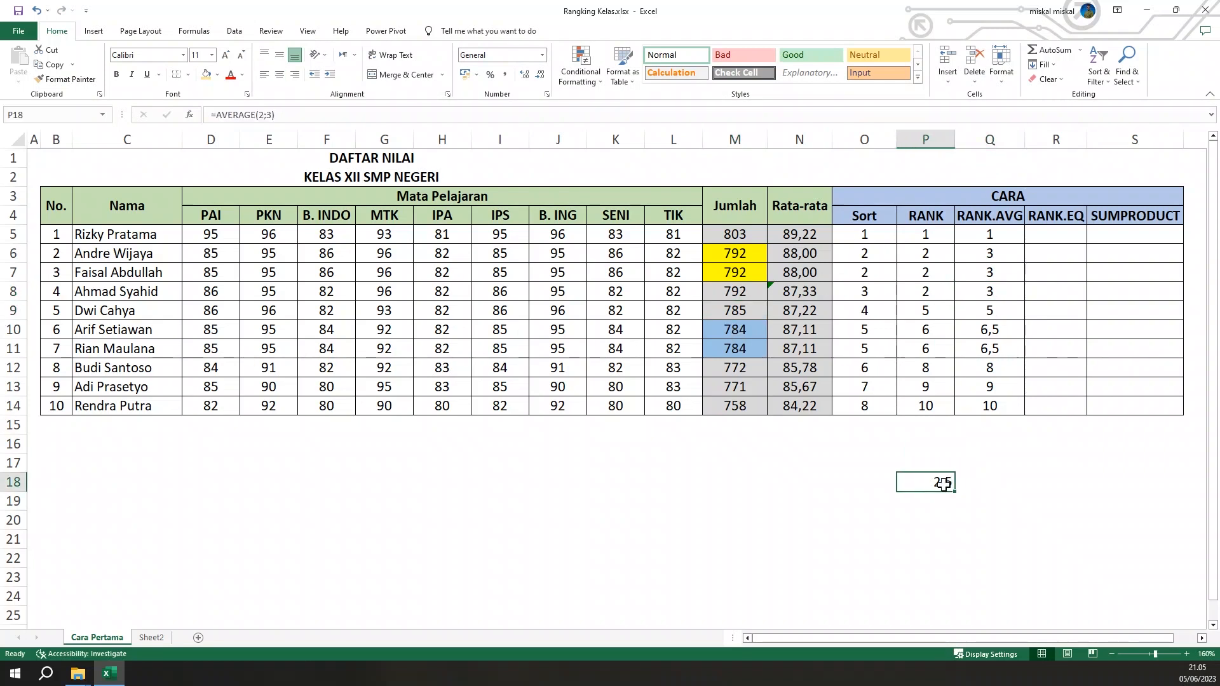
double_click(945, 481)
click(985, 482)
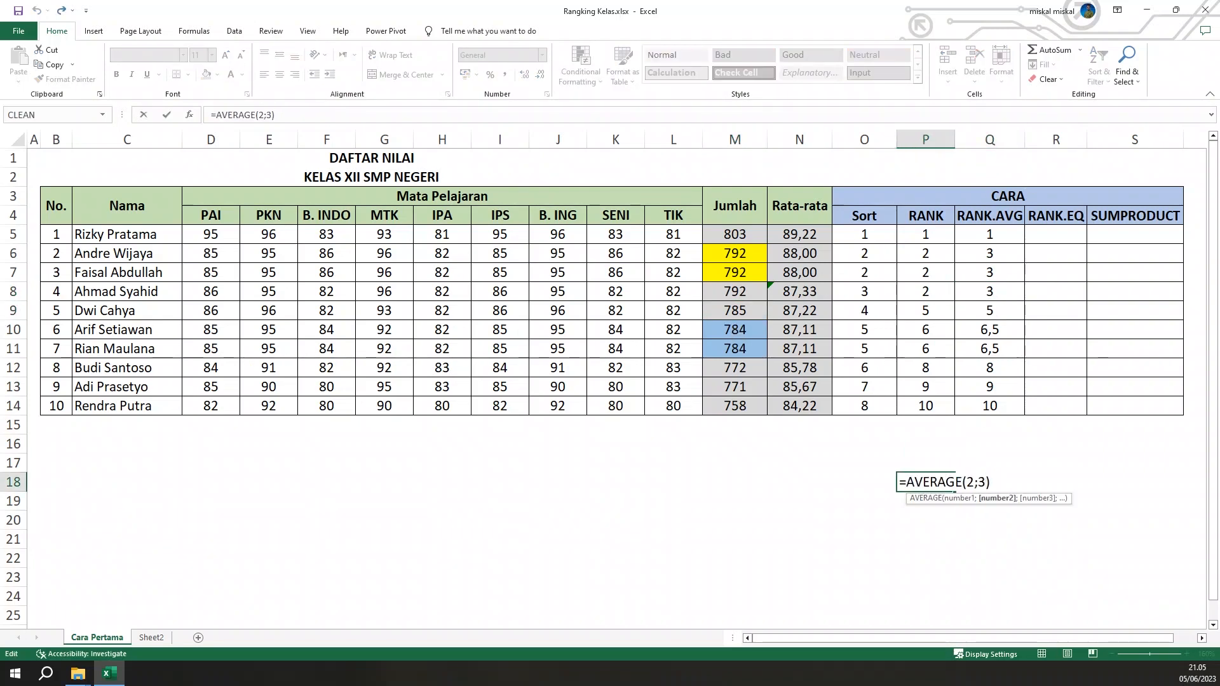
text(;4)
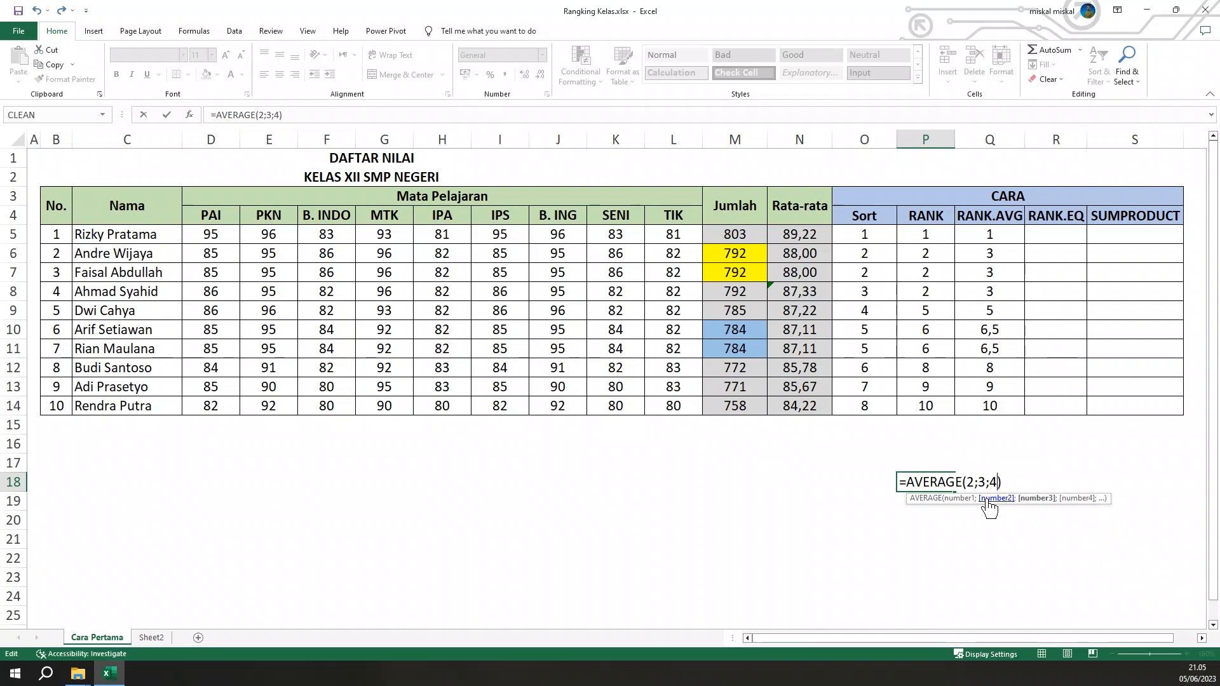
key(ctrl+Return)
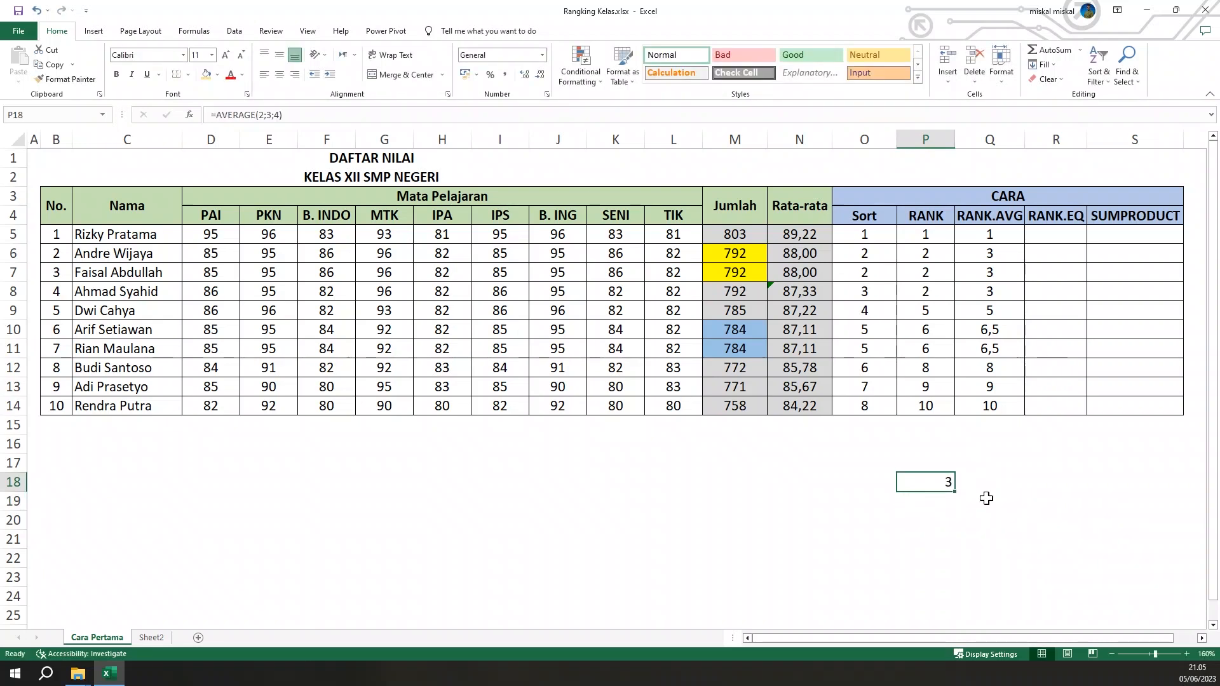
click(993, 291)
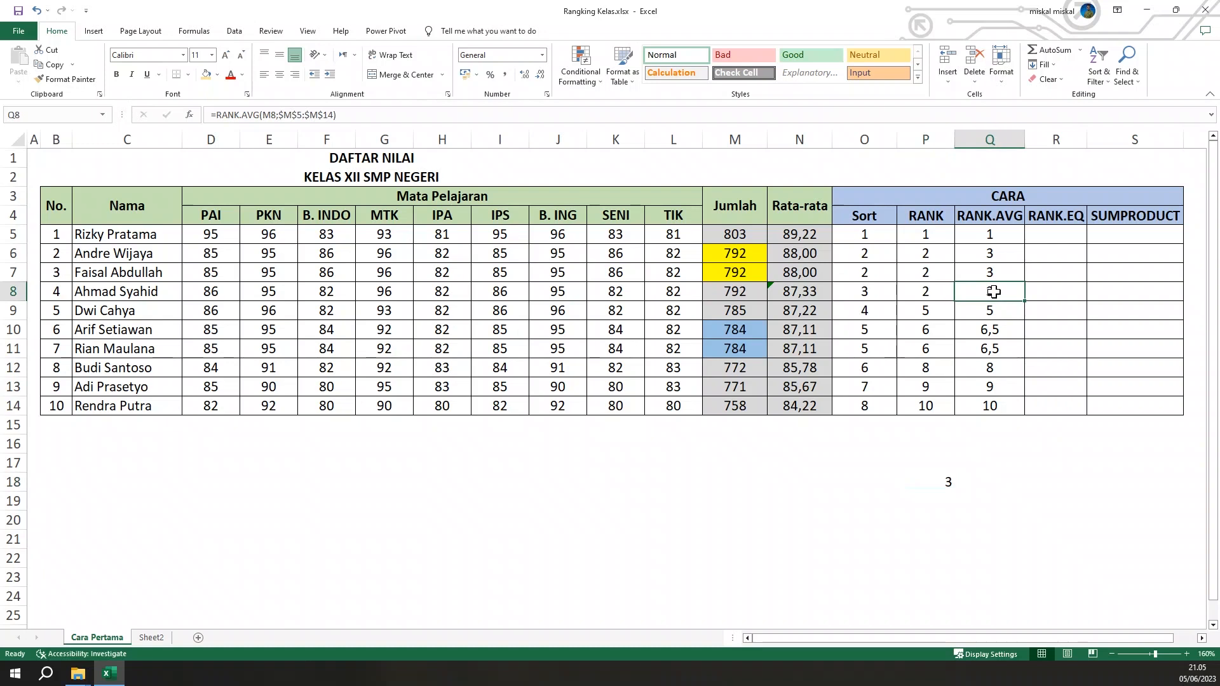
Undo the edit of the check formula in P18 and the test total entered in M8
key(ctrl+z)
key(ctrl+z)
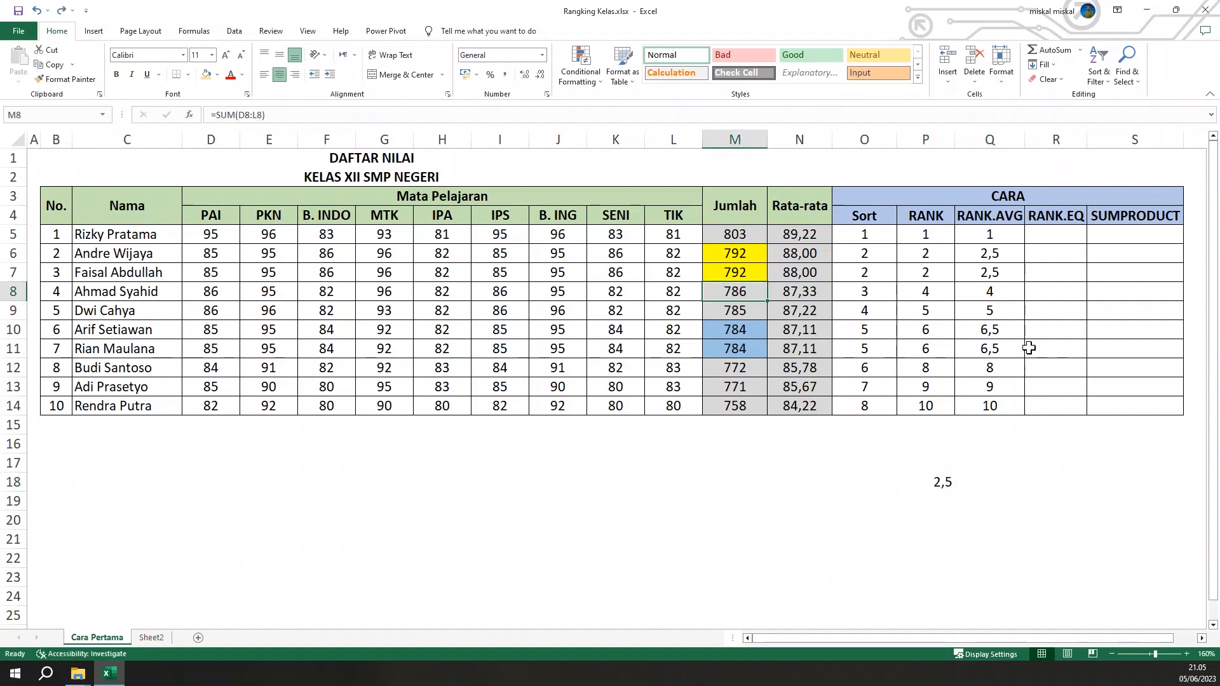
click(1006, 267)
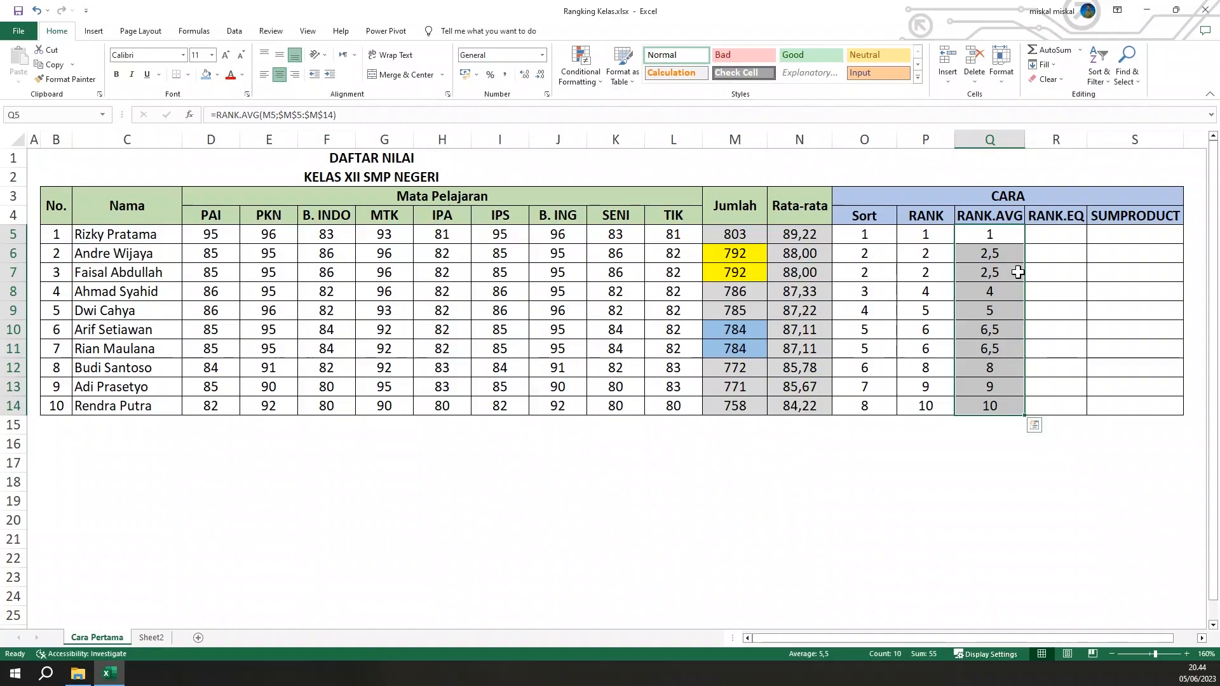
Enter =RANK.EQ(M5;$M$5:$M$14) in R5 to rank the first student's total against all totals
click(1053, 239)
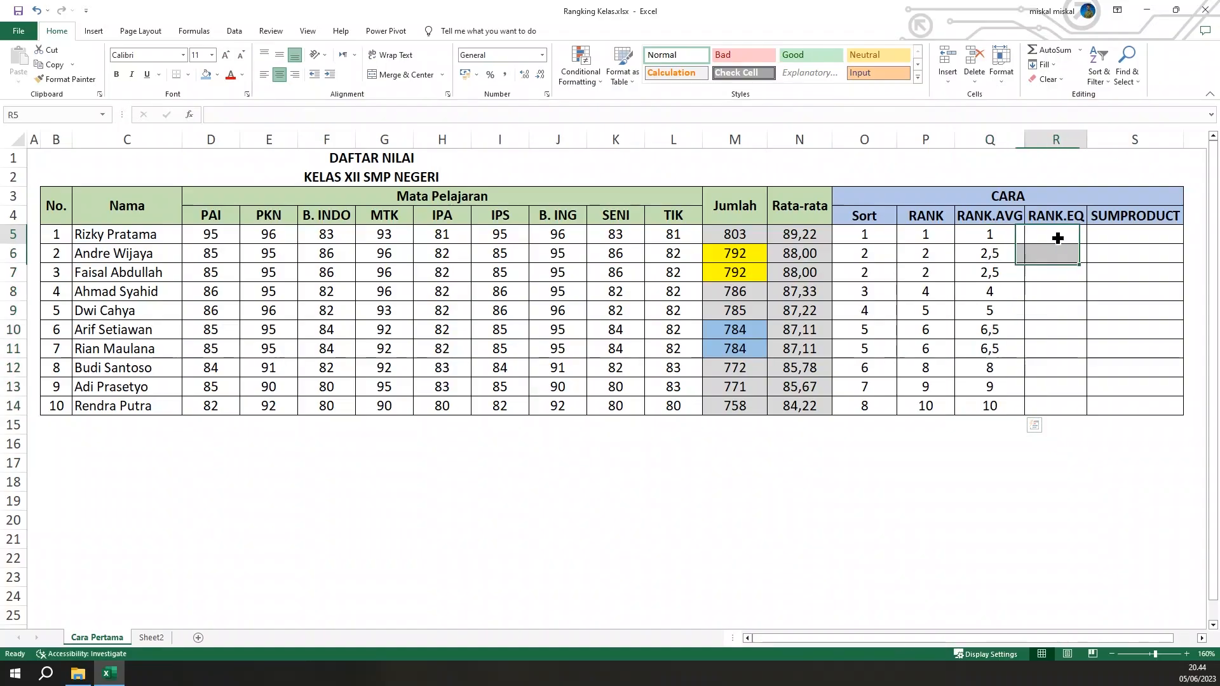
text(=)
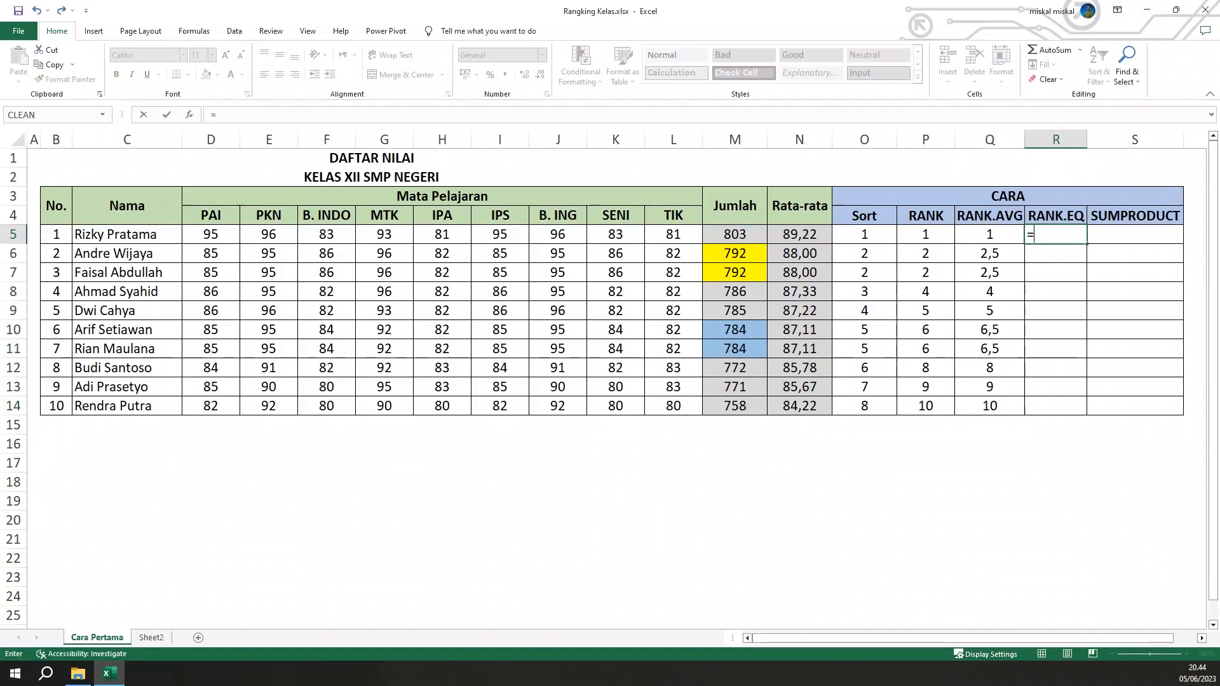
text(RANK.)
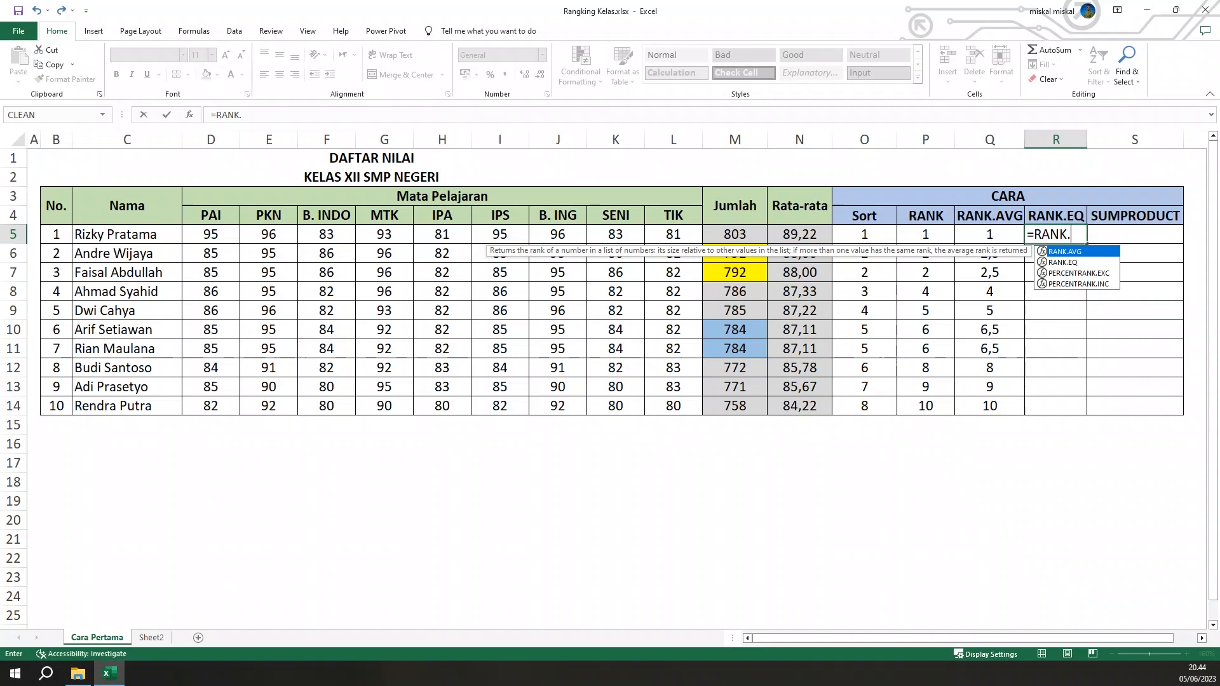
text(EQ()
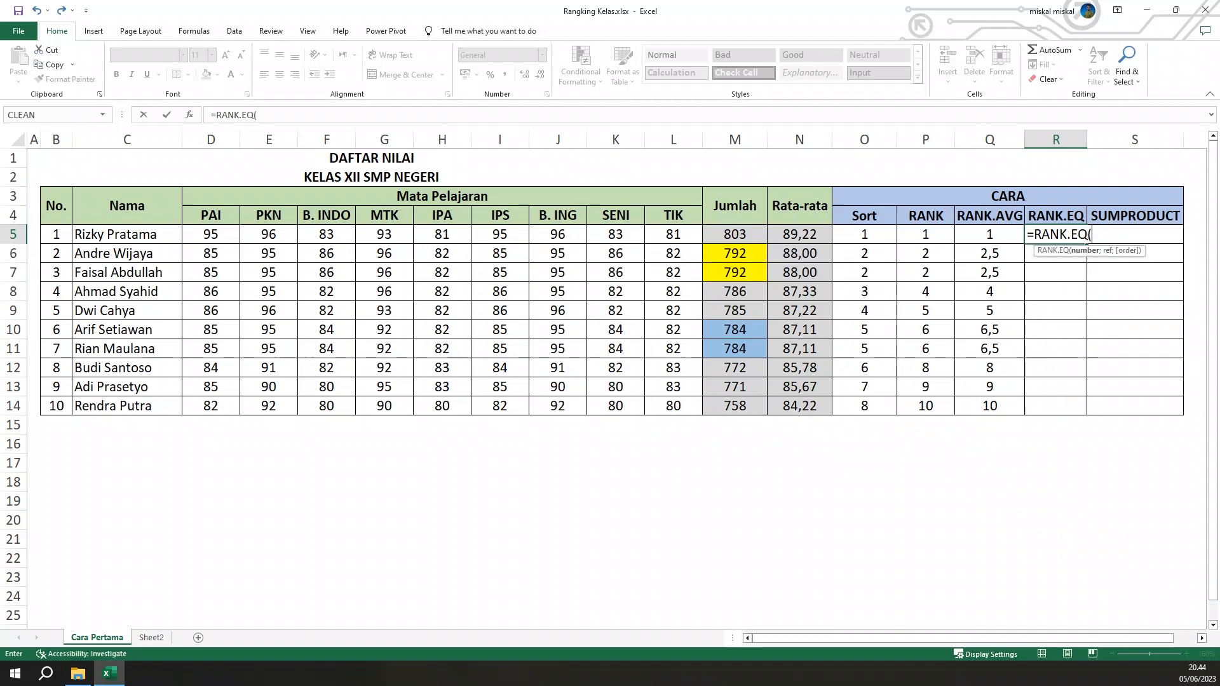
click(729, 237)
text(;)
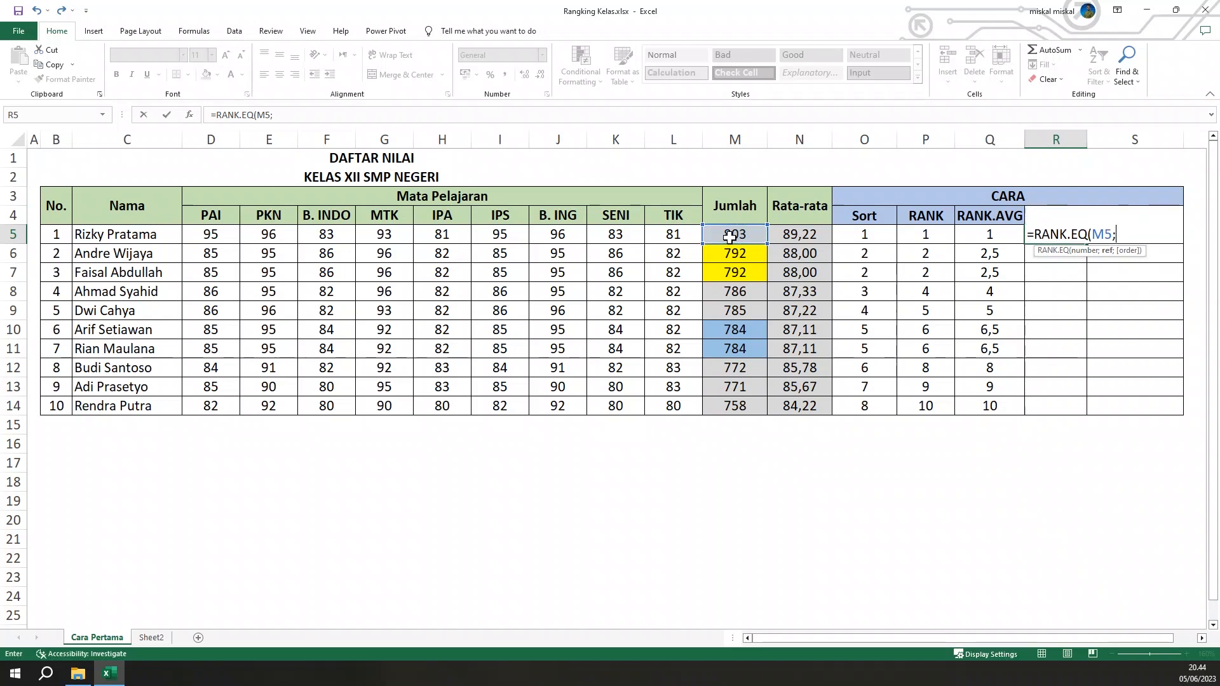
drag(729, 237, 732, 405)
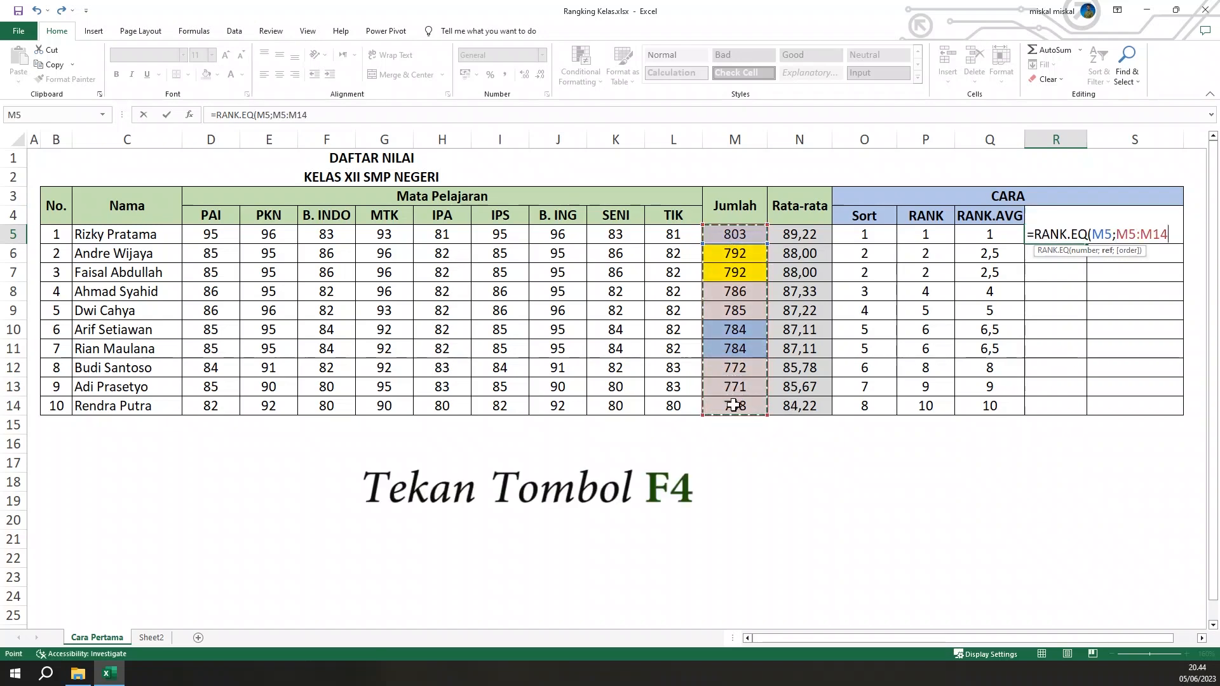
key(F4)
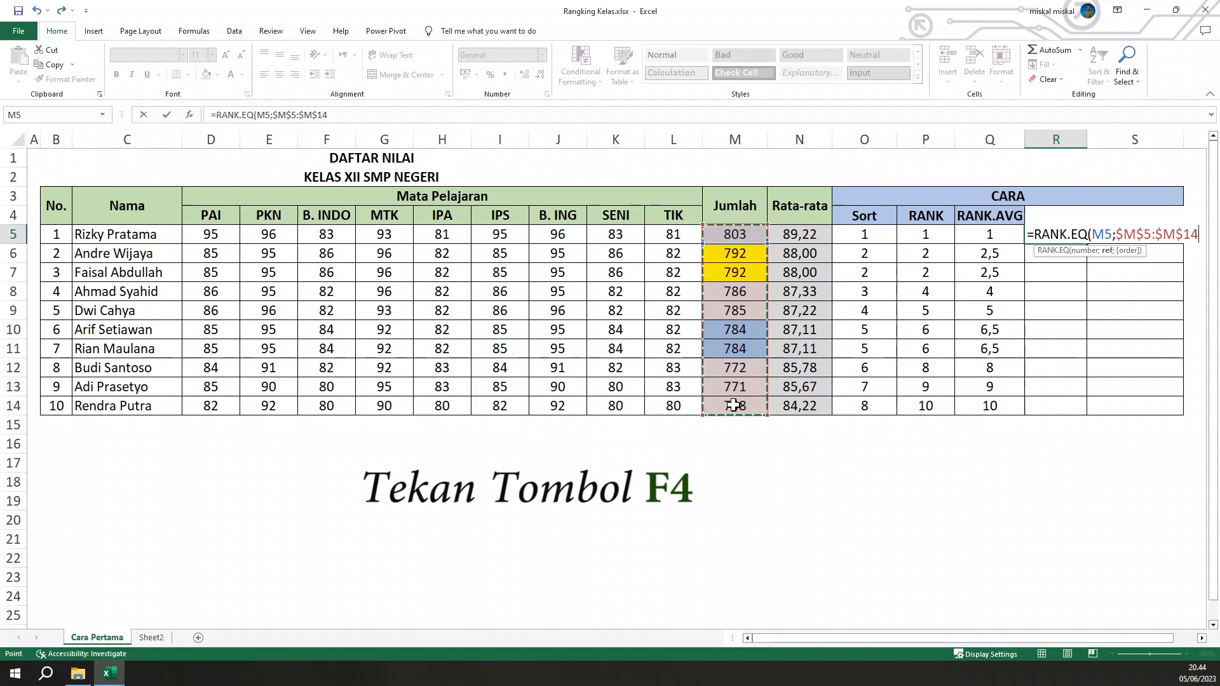
text())
key(Return)
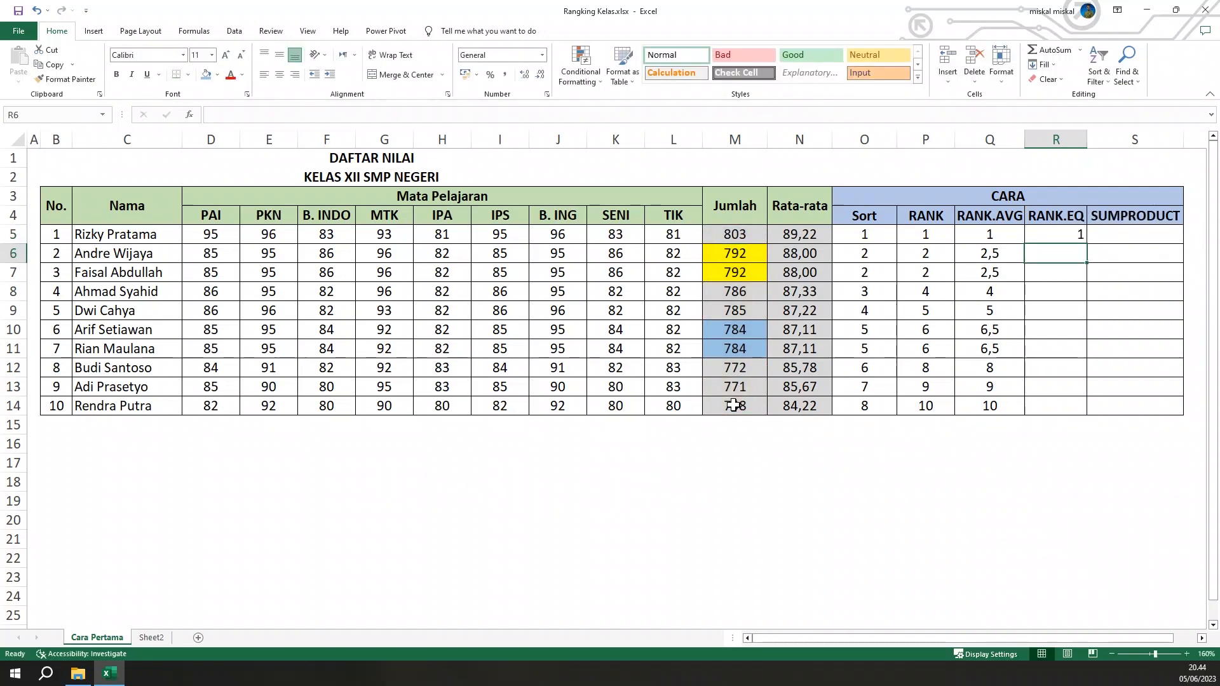
Copy the RANK.EQ formula from R5 down to R14 and centre the ranks
click(1046, 235)
drag(1090, 239, 1062, 419)
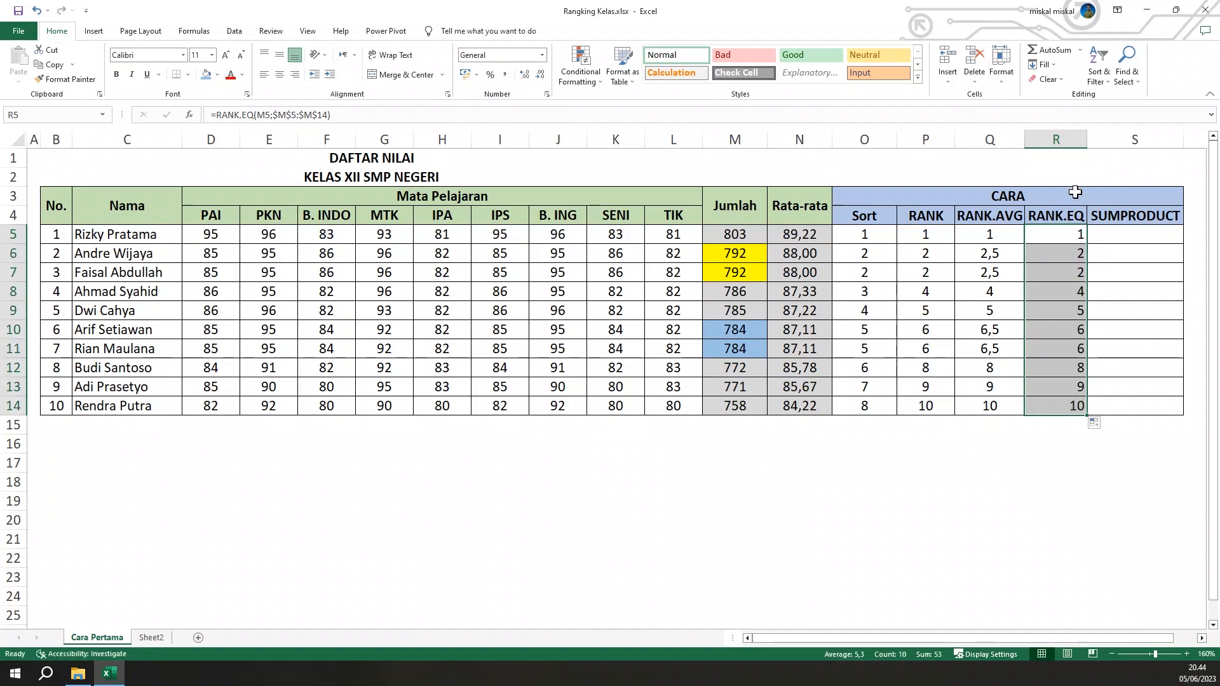
click(280, 74)
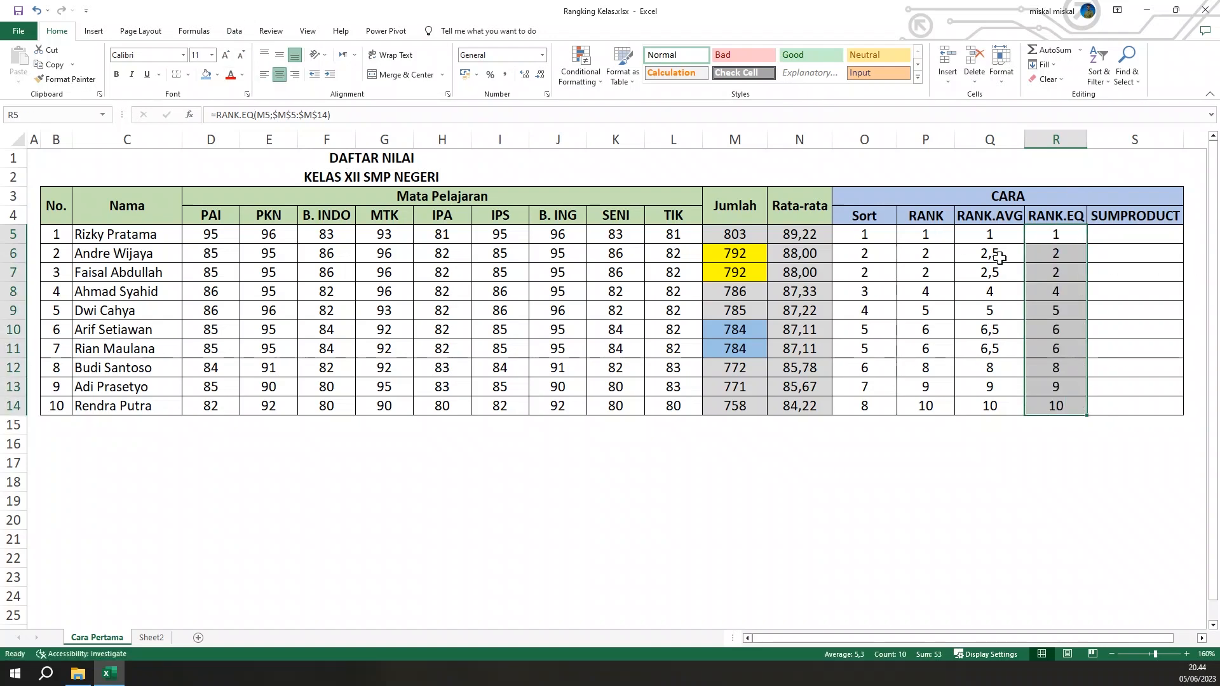
Shade the RANK results in P5:P14 and the RANK.EQ results in R5:R14 with the same light gold fill
drag(924, 237, 926, 406)
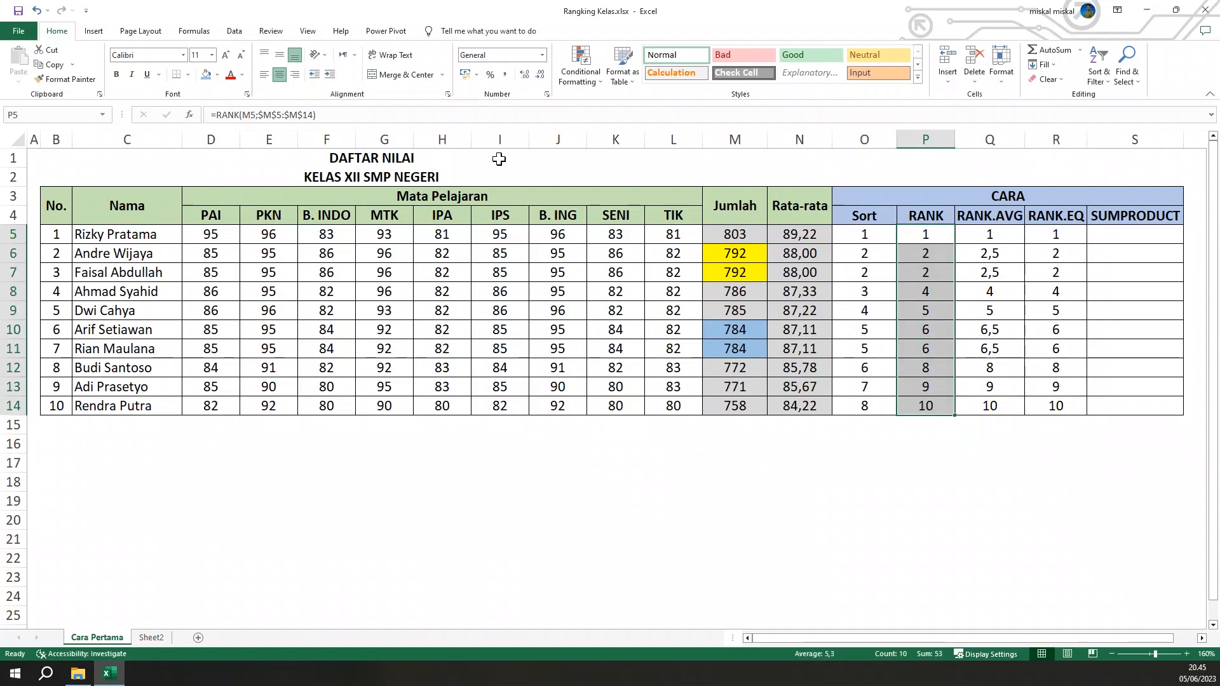
click(219, 75)
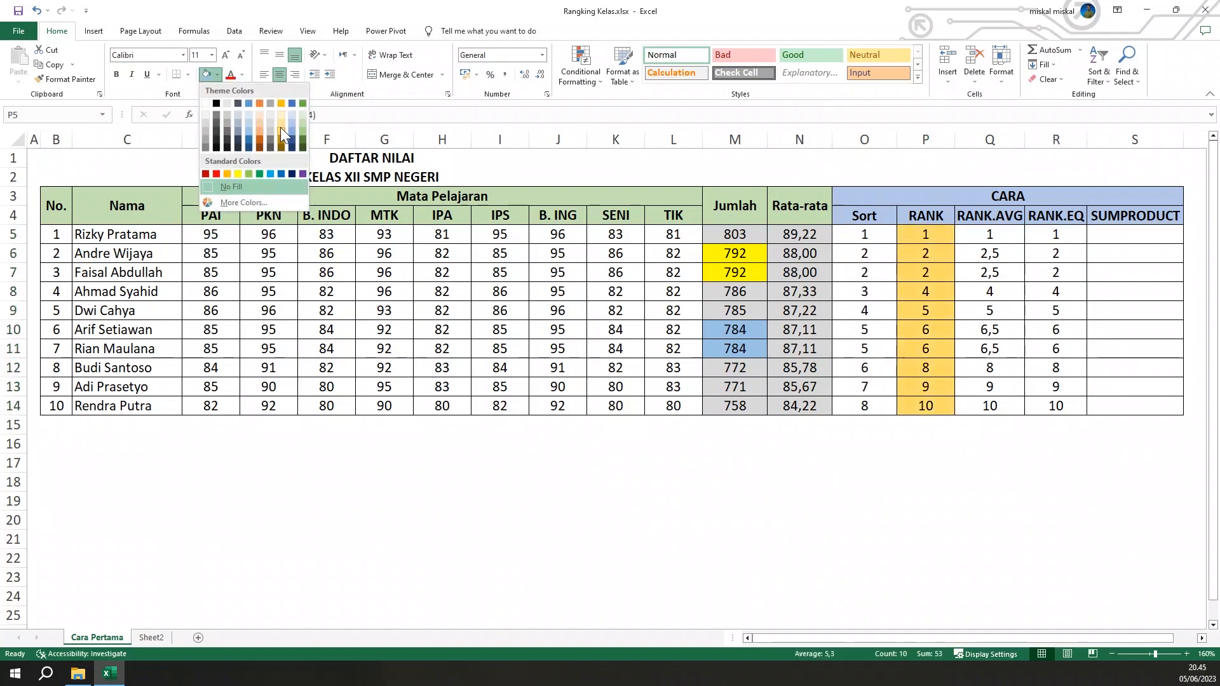
click(281, 119)
drag(1056, 233, 1055, 404)
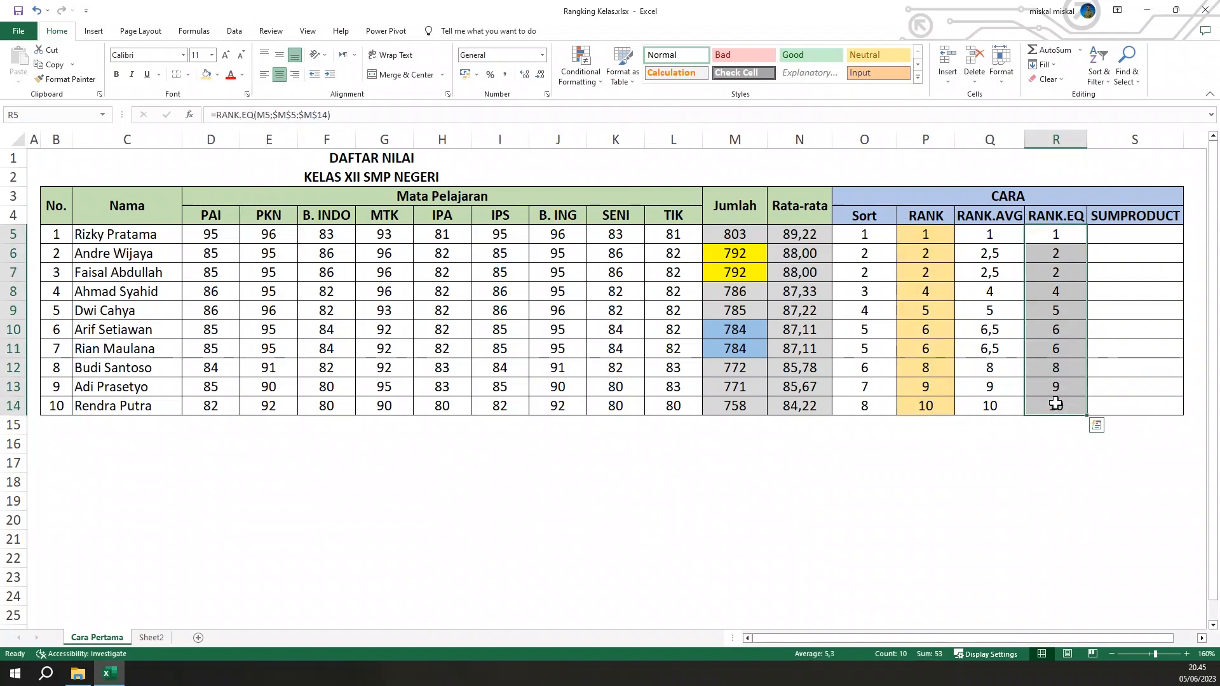
click(204, 75)
click(936, 236)
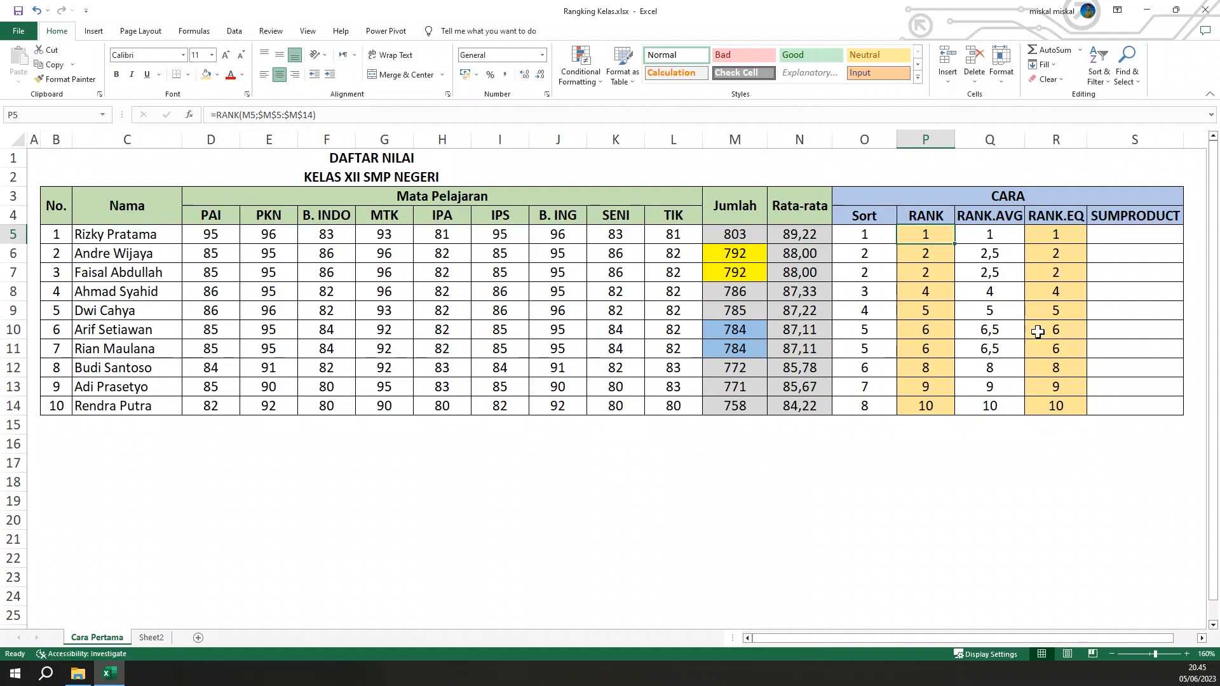
click(1101, 353)
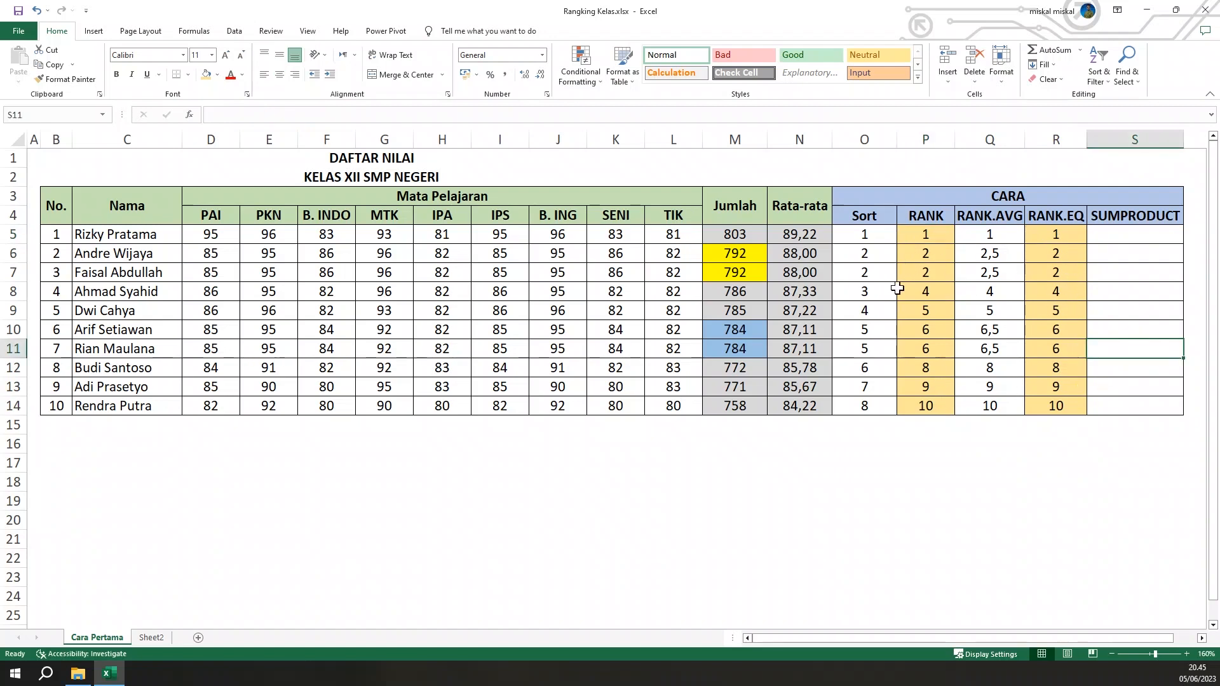
Try ascending order in the RANK column by changing P5 to =RANK(M5;$M$5:$M$14;1) and copying it down to P14
double_click(931, 232)
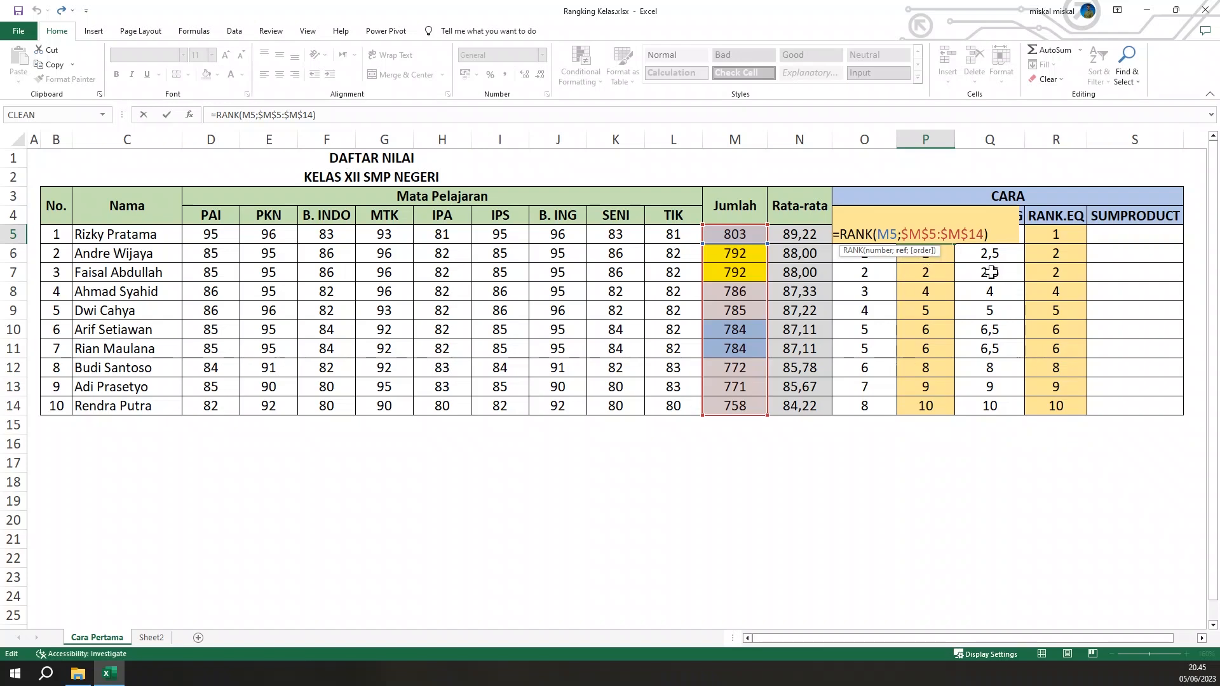
text(;)
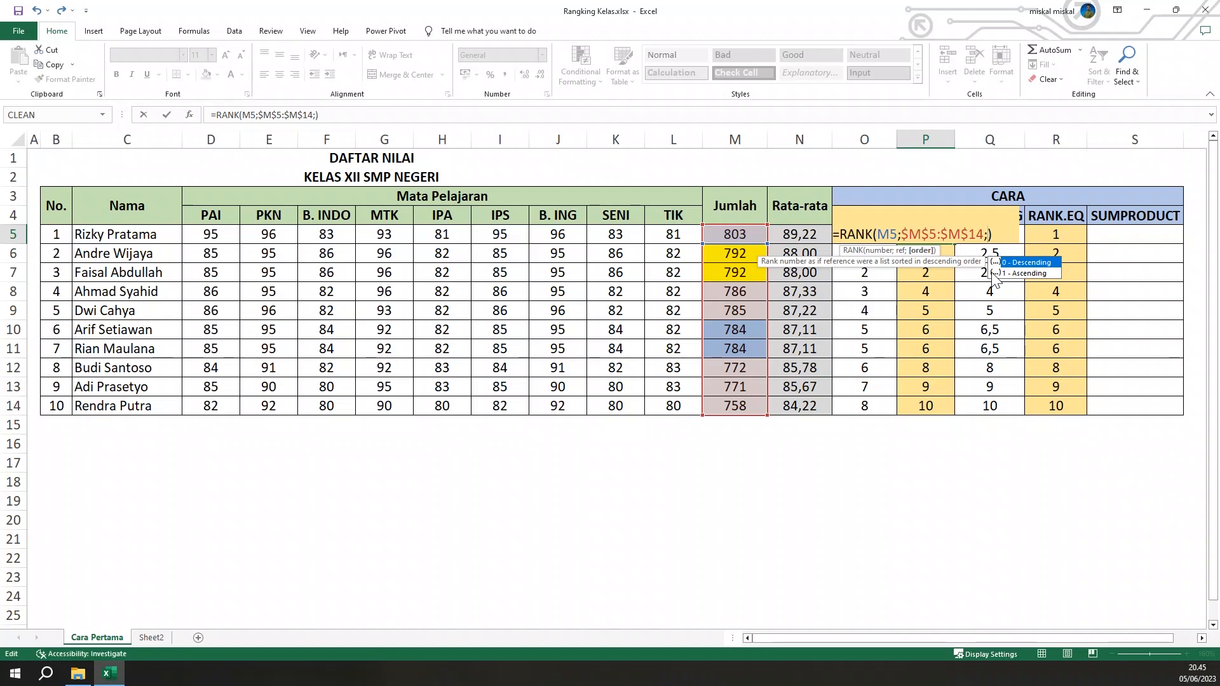
click(993, 273)
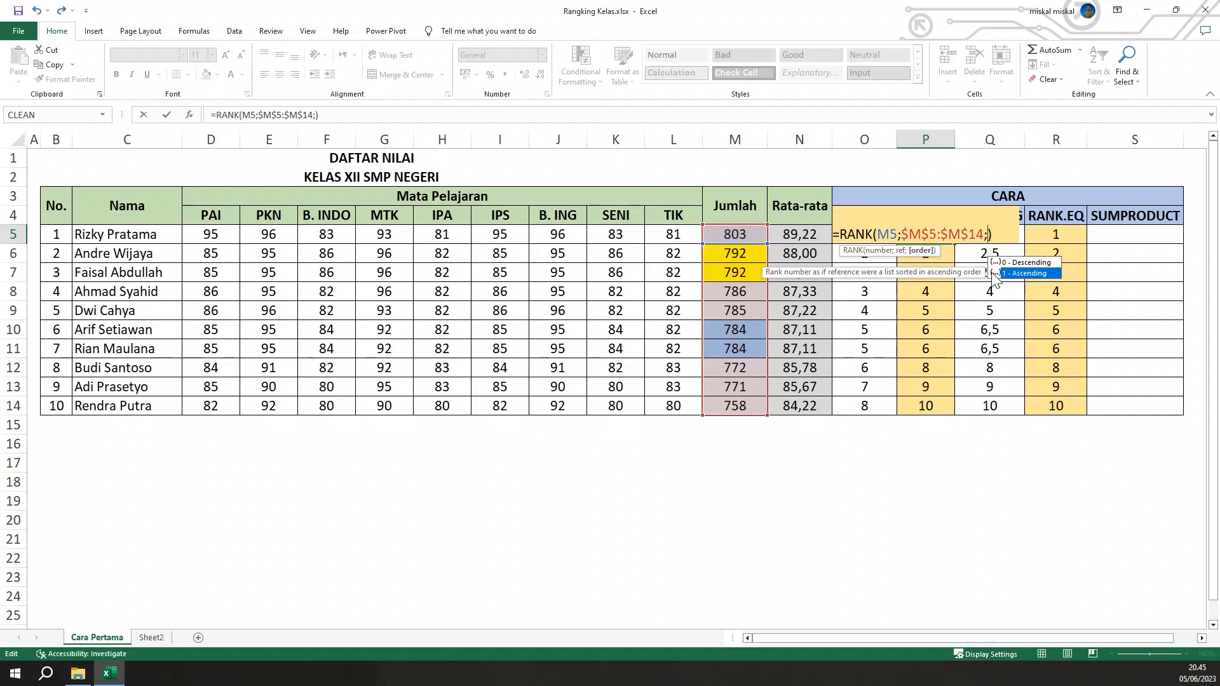
text(1)
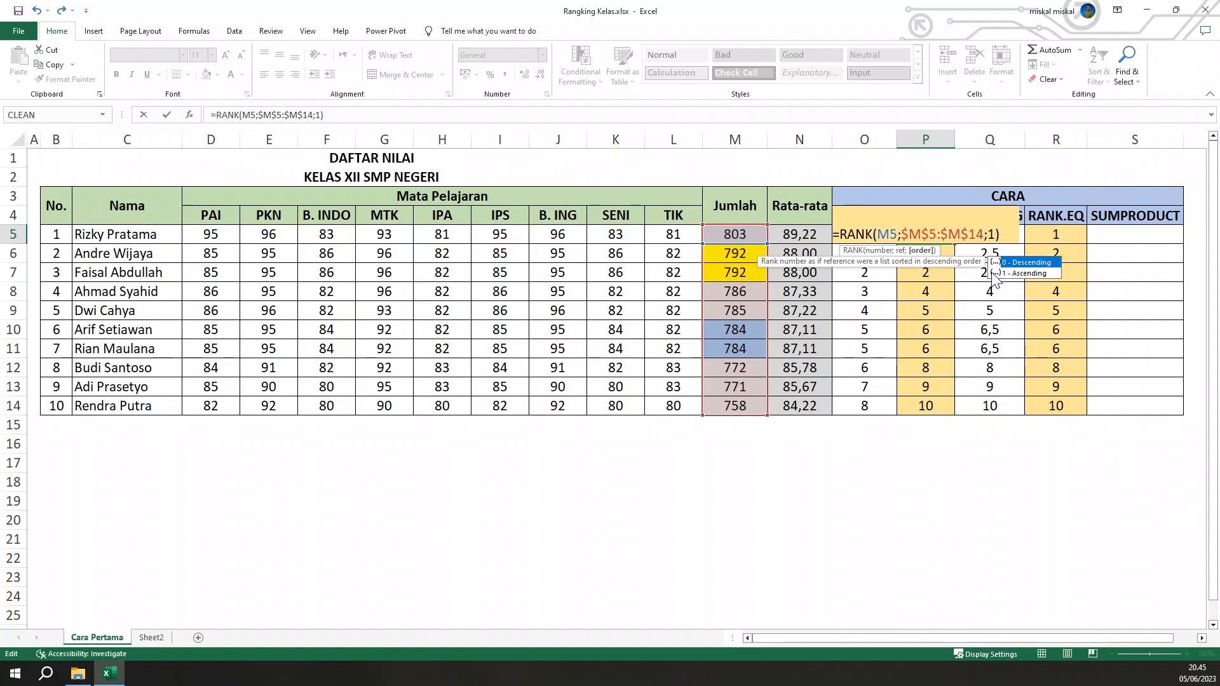
key(Return)
key(Up)
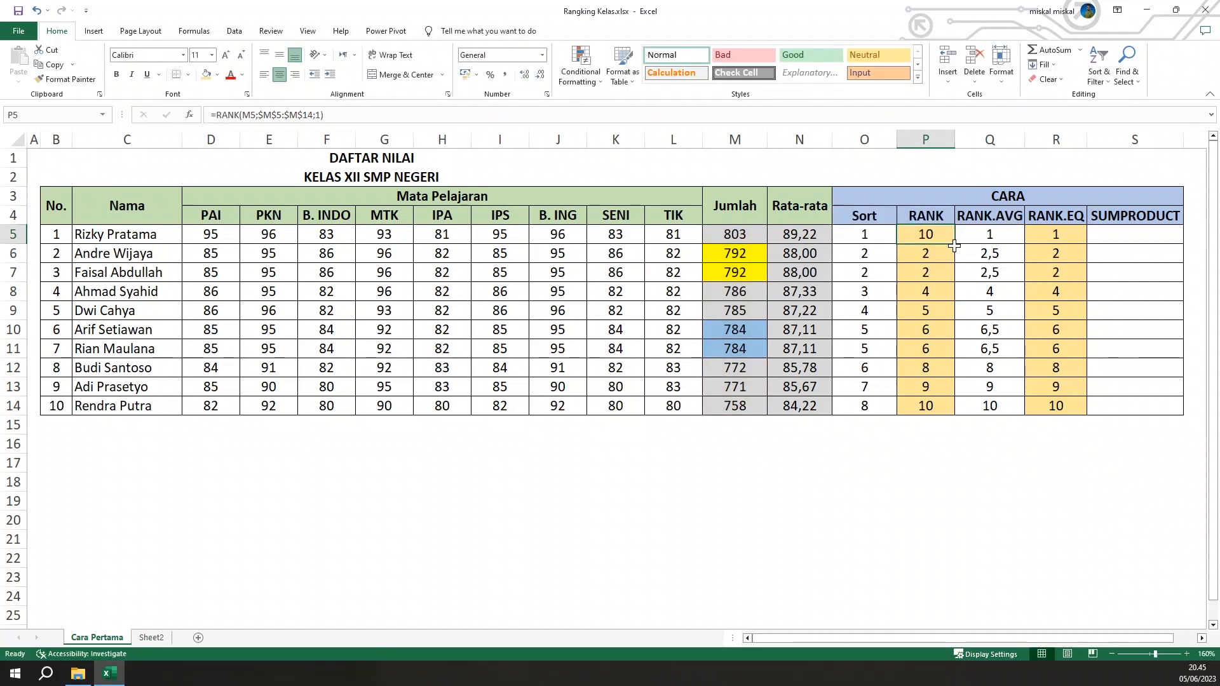
double_click(954, 245)
click(934, 237)
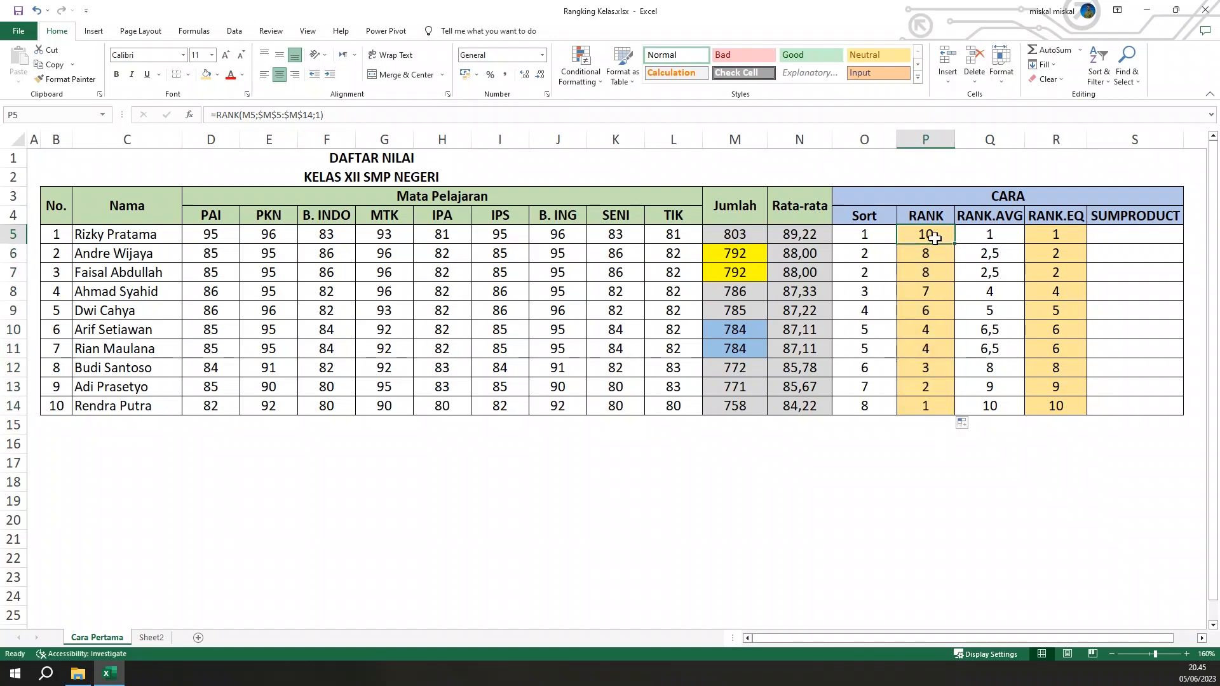
click(731, 241)
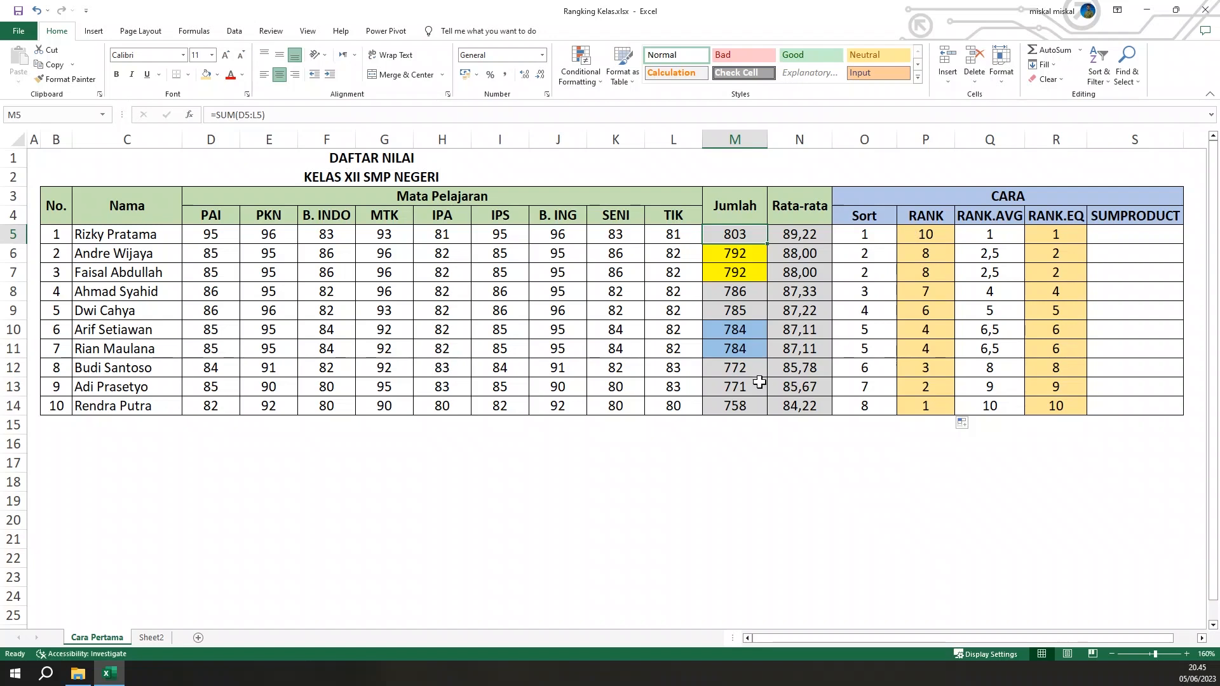
click(749, 404)
click(932, 404)
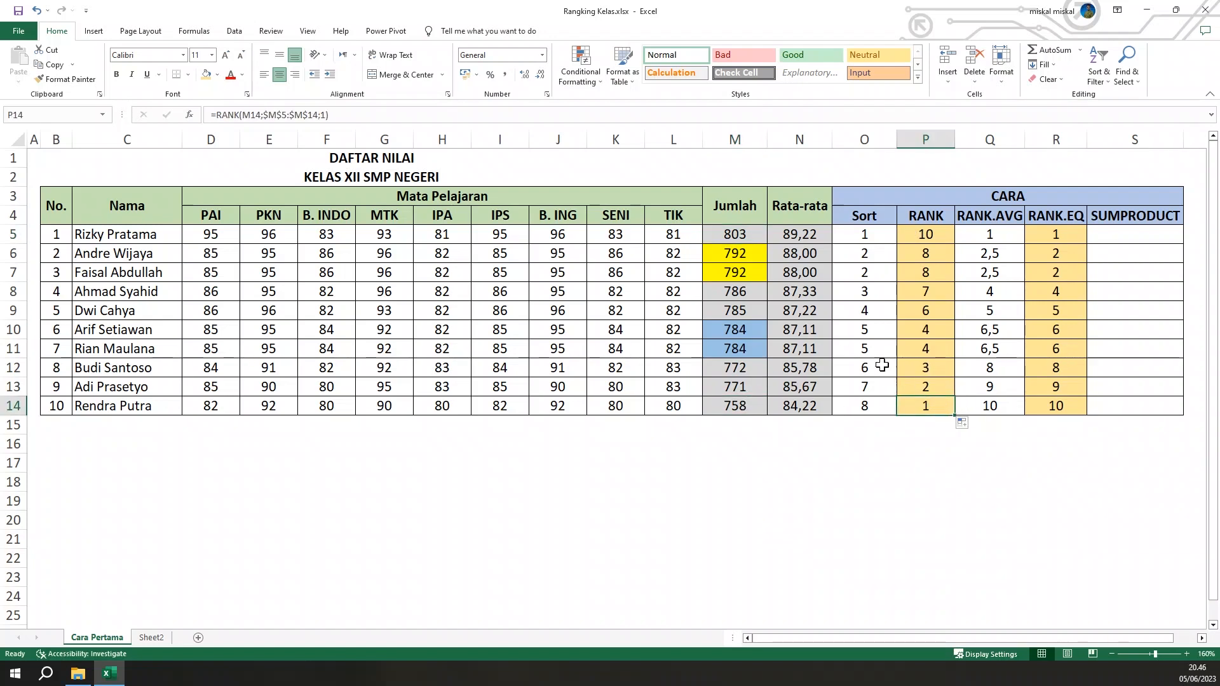
Restore descending ranking by changing P5 to =RANK(M5;$M$5:$M$14) and copying it down to P14
double_click(951, 234)
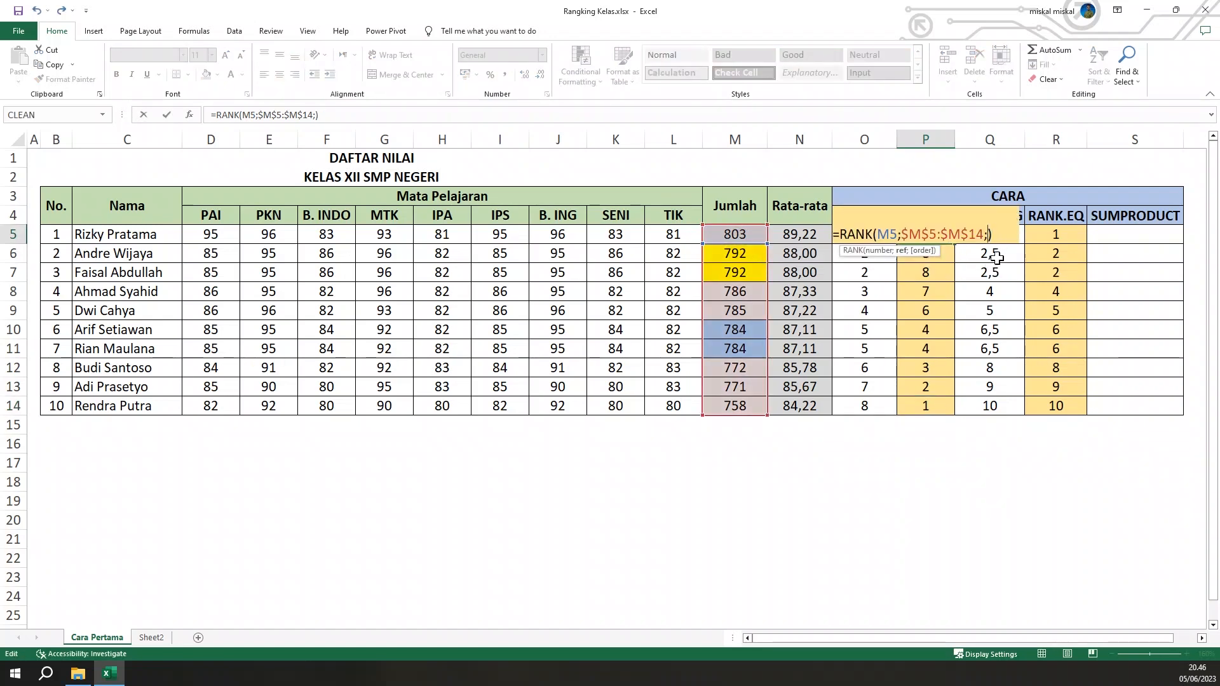
key(Return)
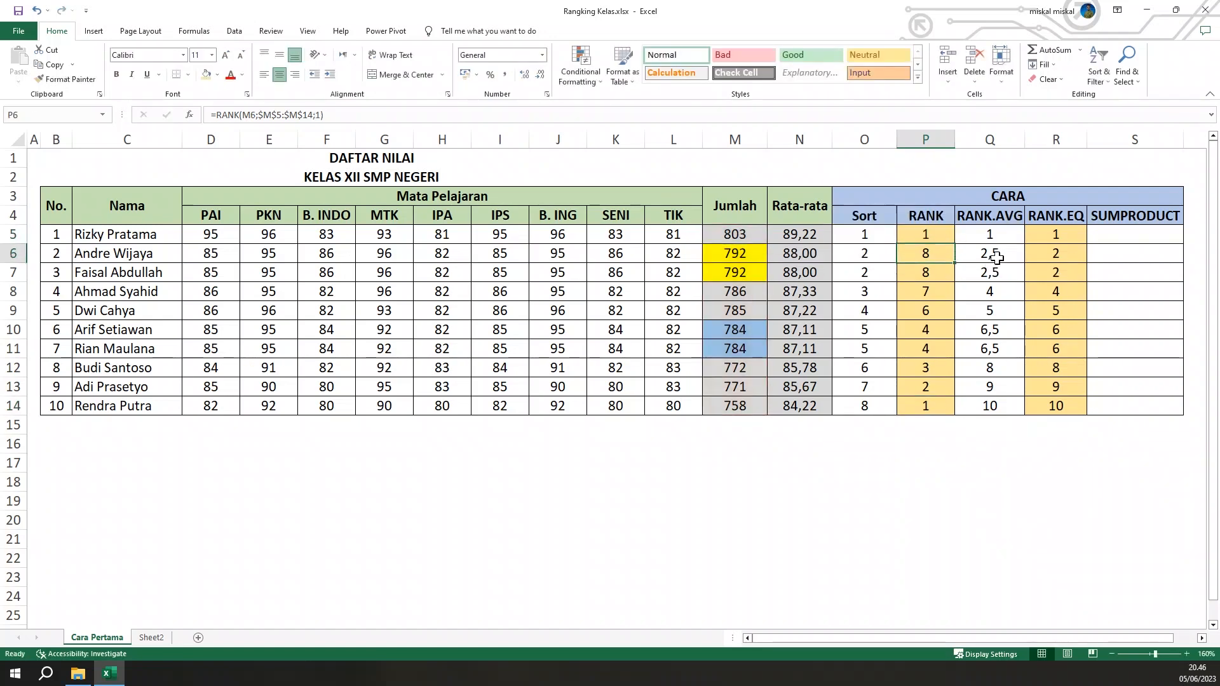
click(927, 230)
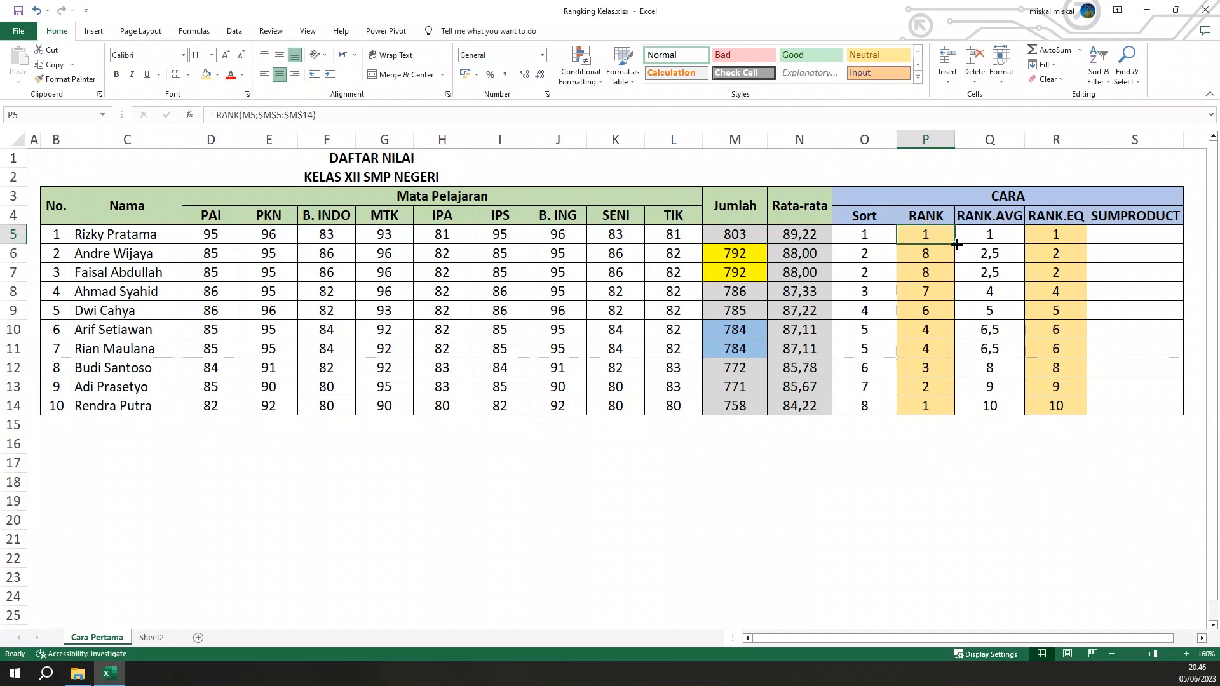
double_click(958, 248)
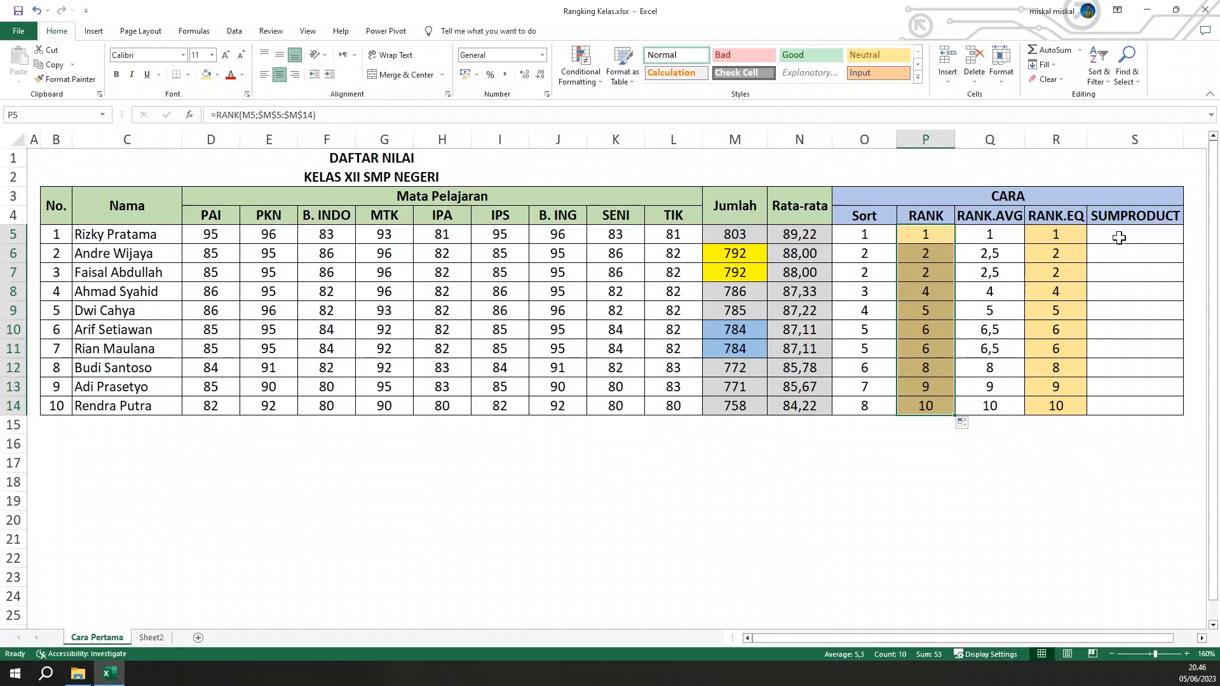
Begin a SUMPRODUCT formula in cell S5 for the first student's rank
click(1118, 237)
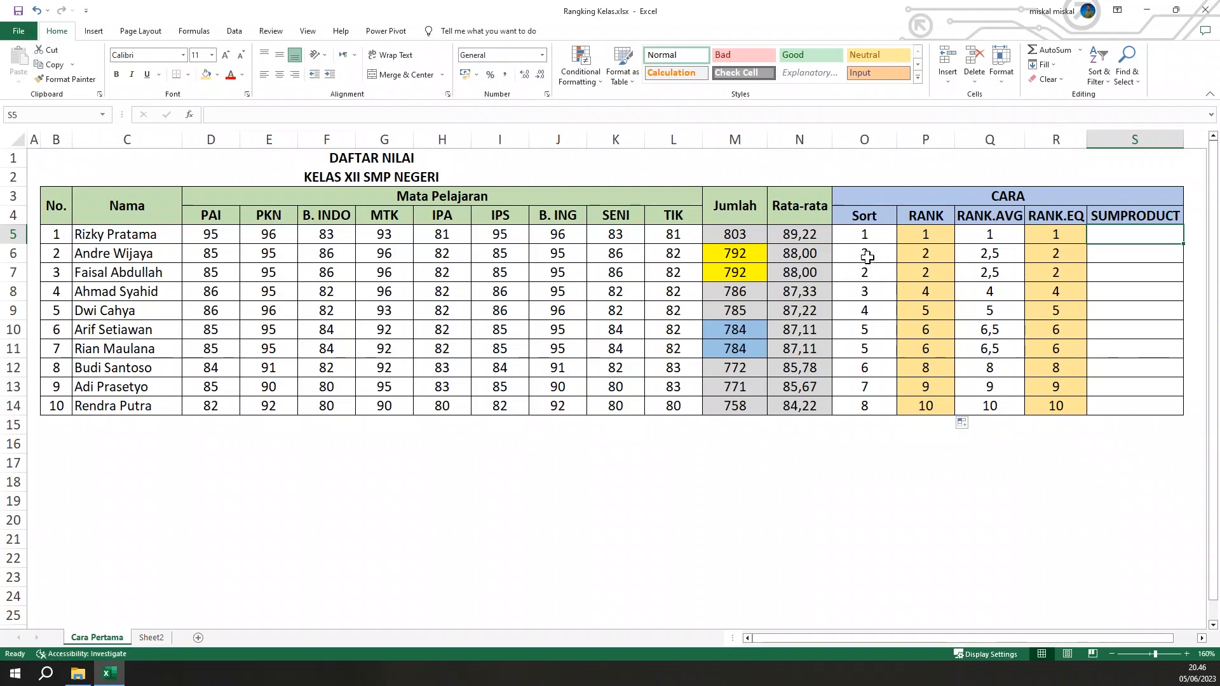
drag(942, 259, 939, 273)
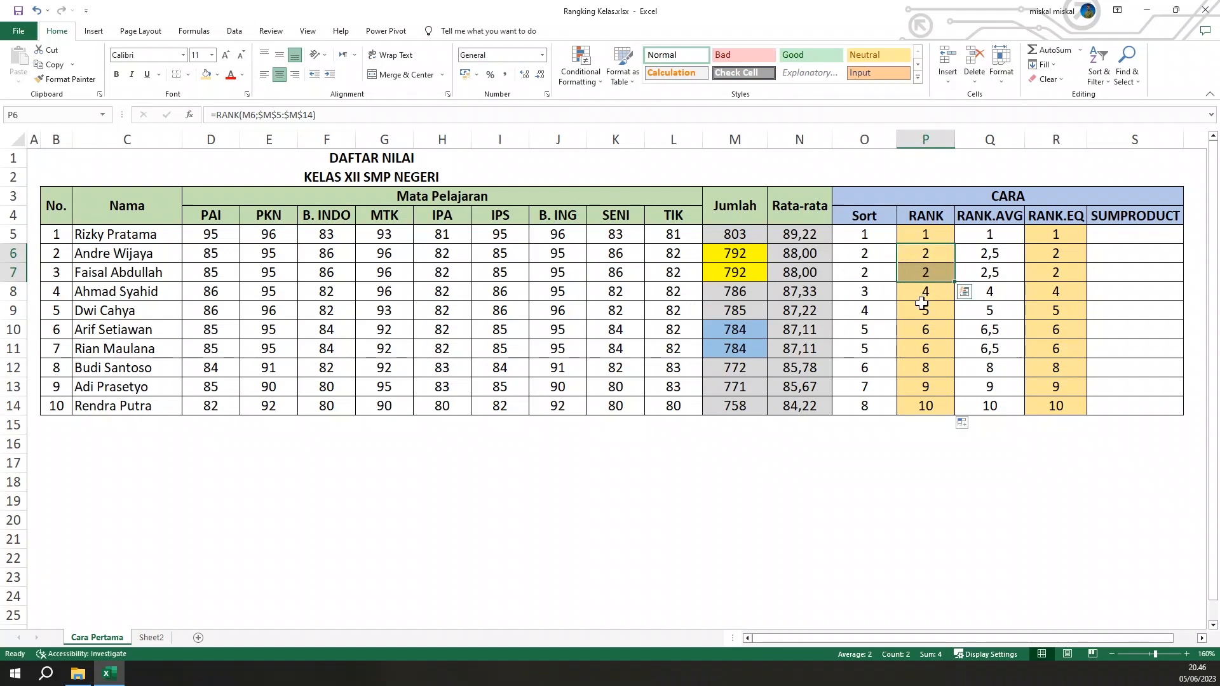
click(1126, 234)
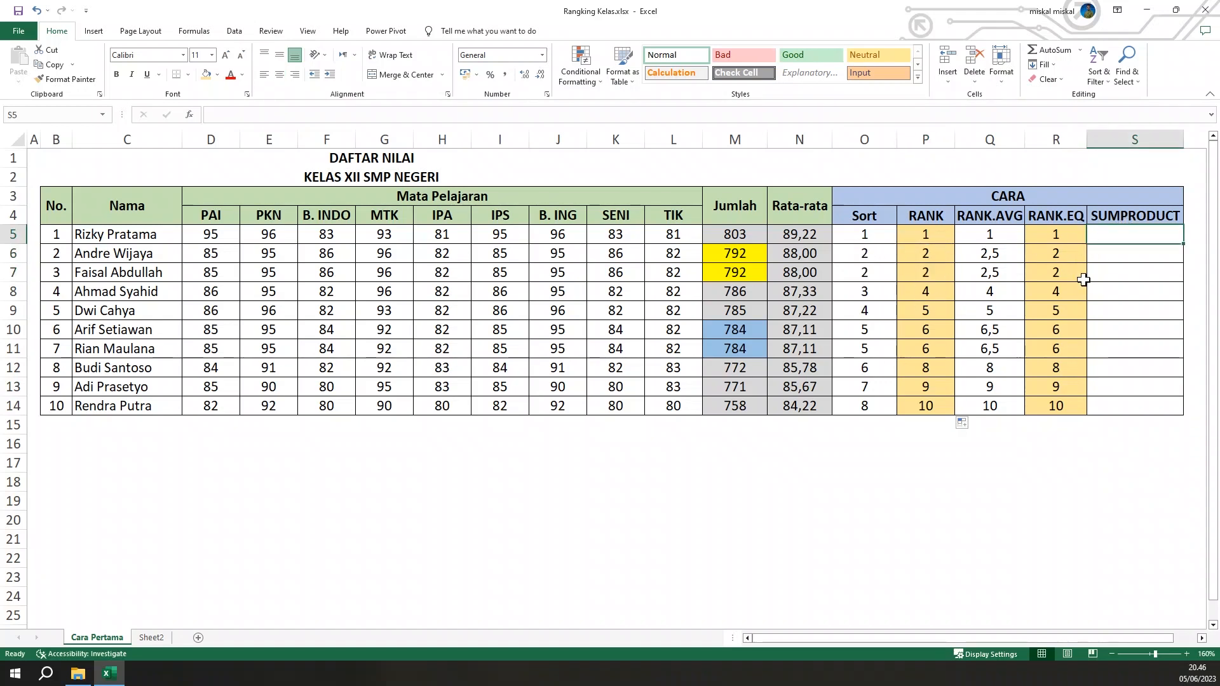
text(=)
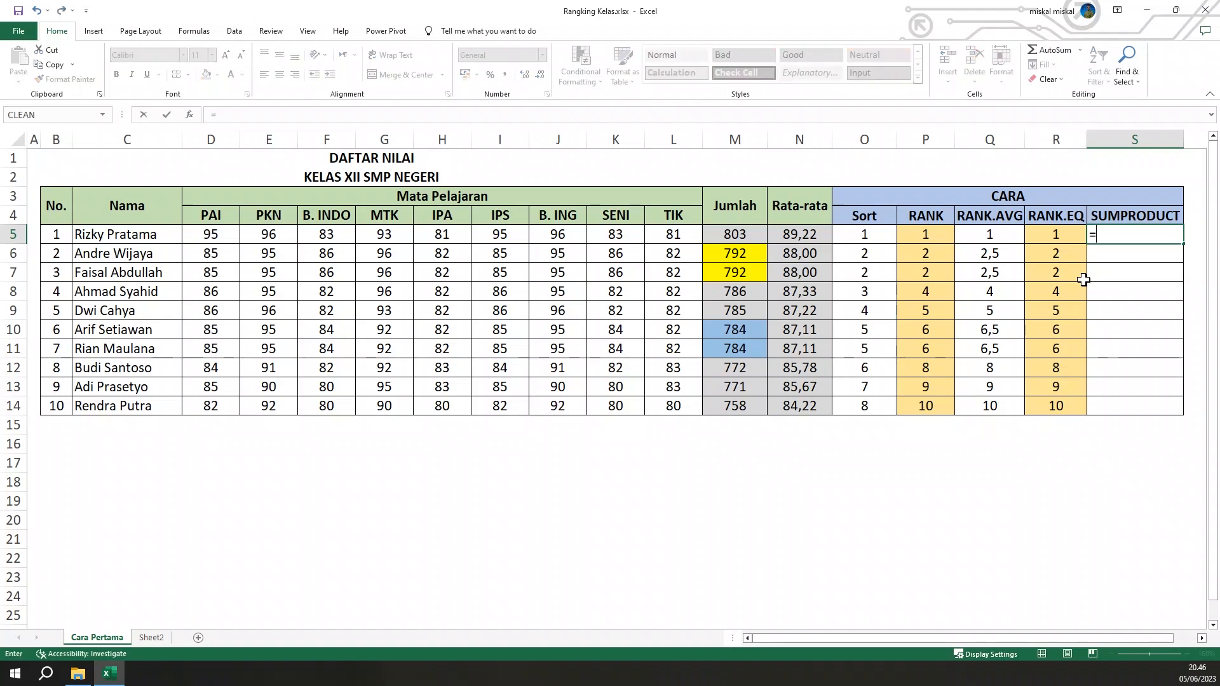
text(SUM)
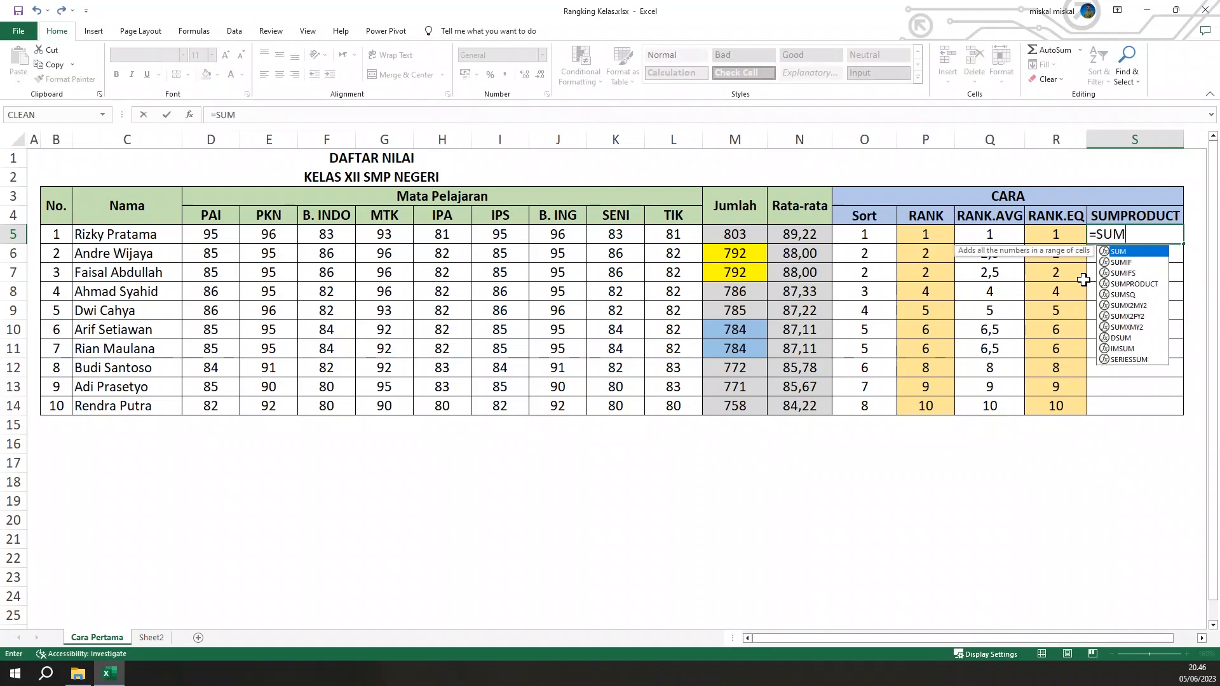
key(Down)
key(Down)
key(Down)
key(Tab)
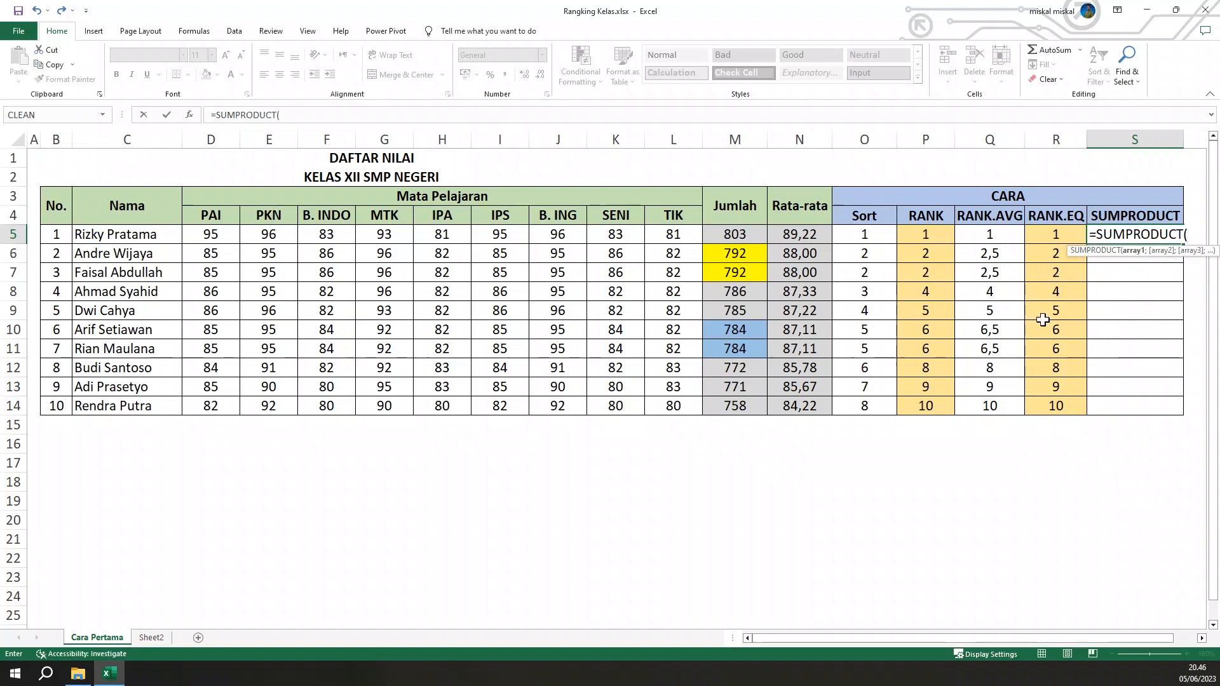
Add the condition (M5<=$M$5:$M$14) to the SUMPRODUCT formula, with the totals range as an absolute reference
text(()
click(743, 236)
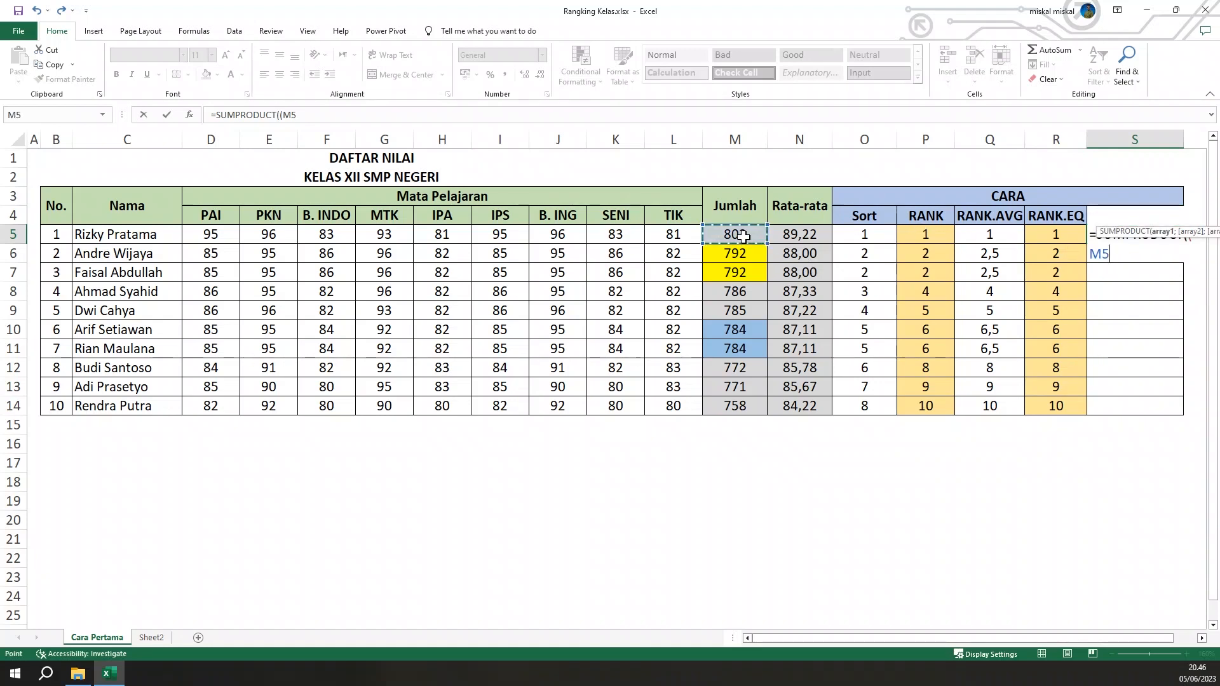
text(<)
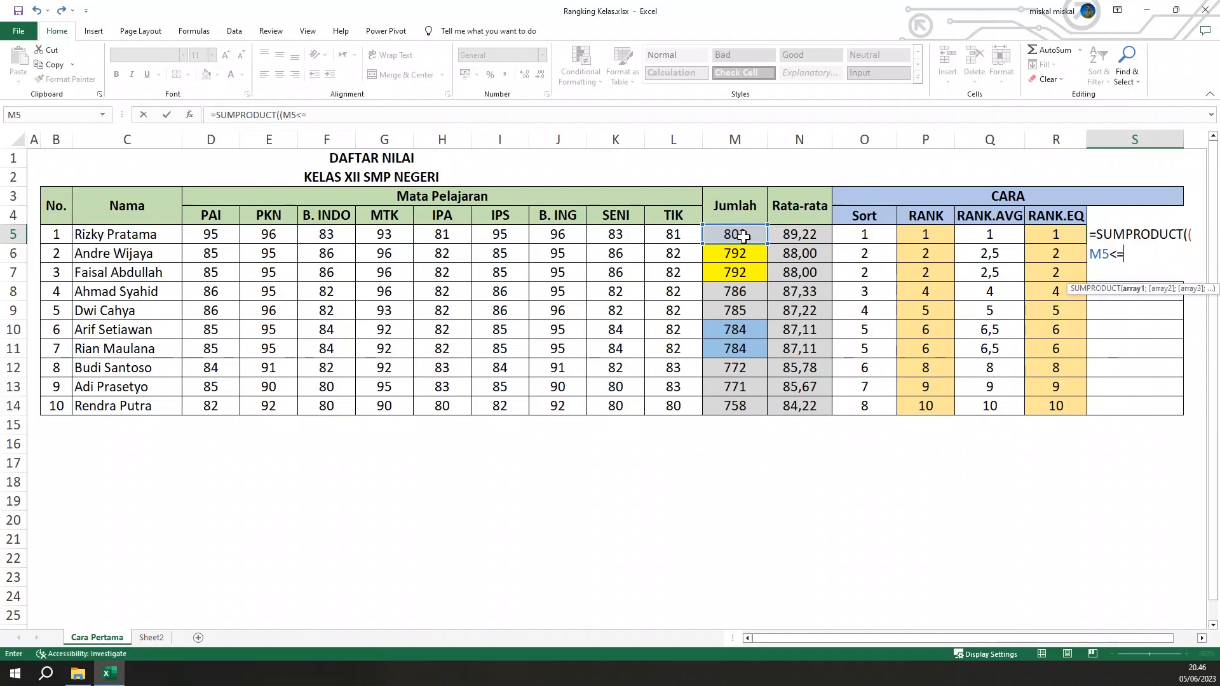
text(=)
drag(743, 236, 728, 409)
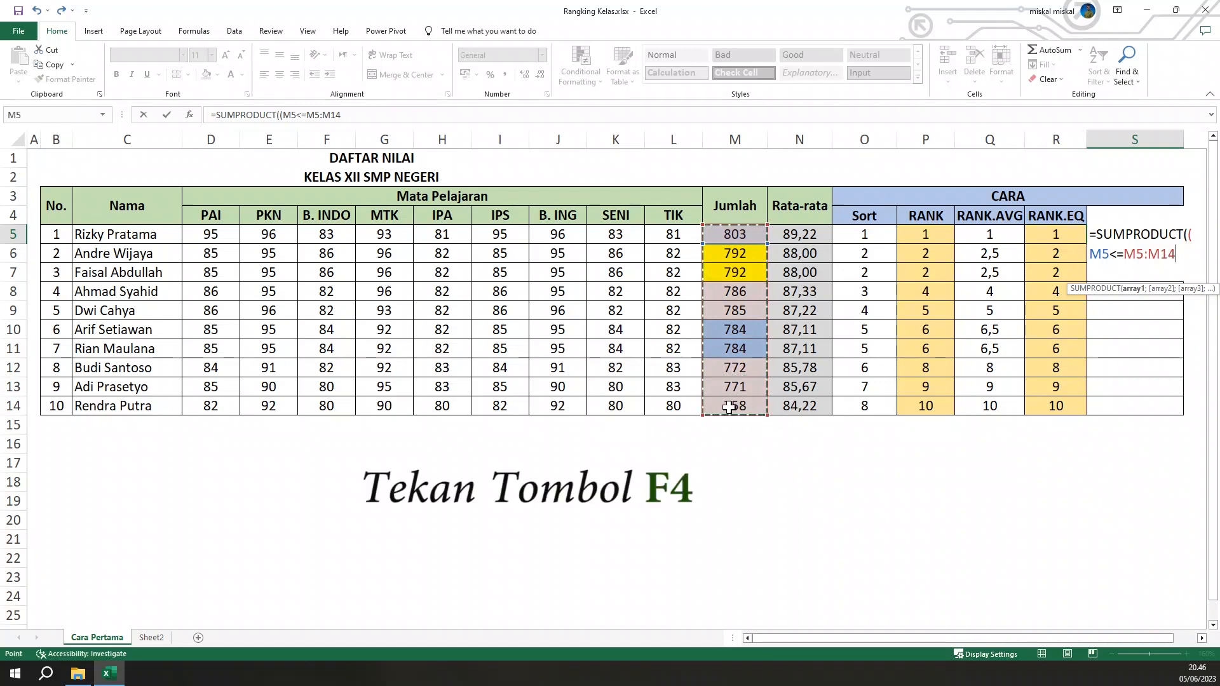
key(F4)
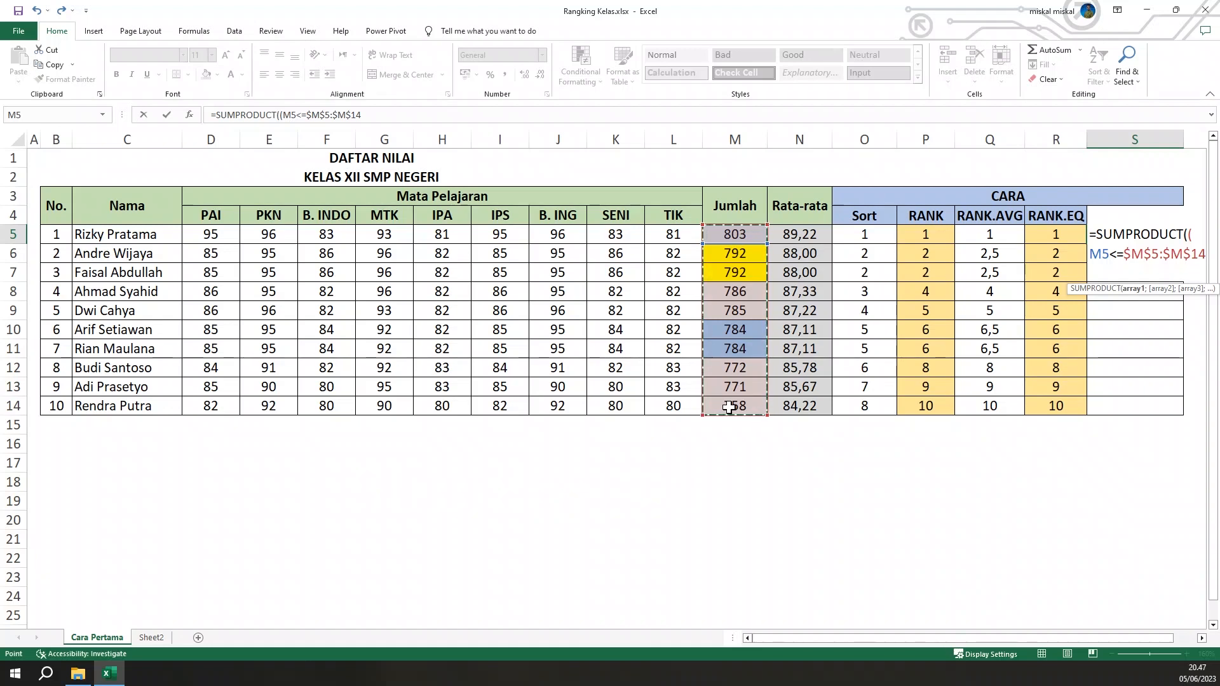
text()/)
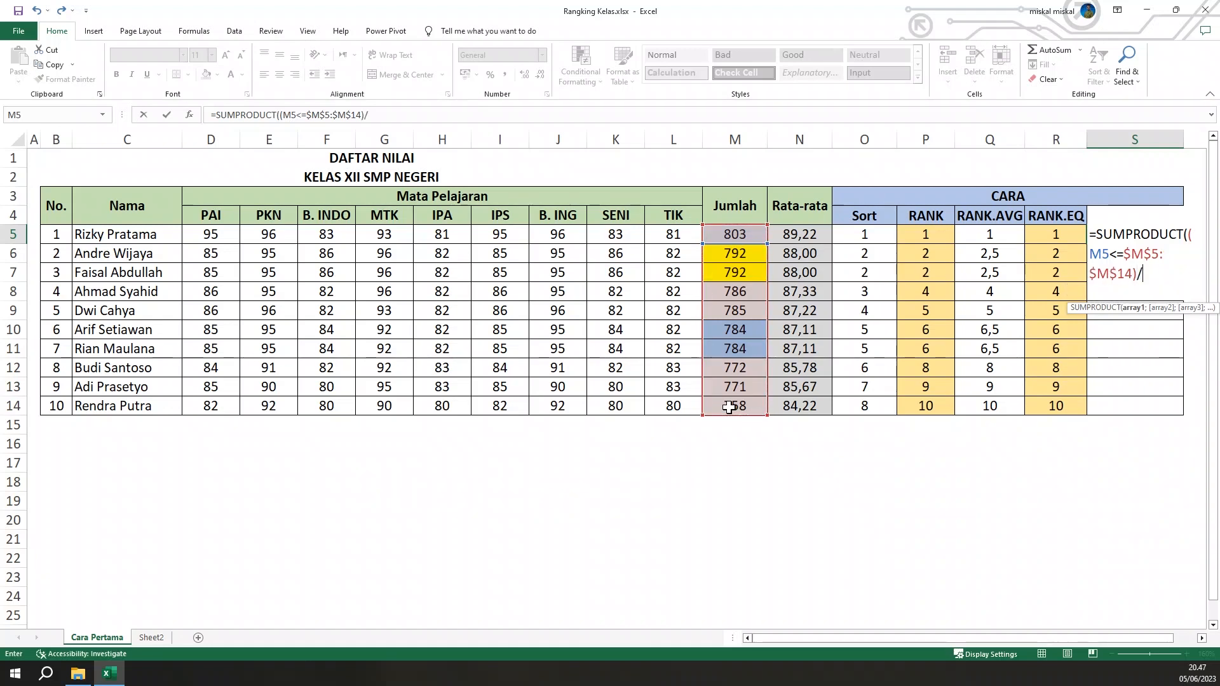
text(SU)
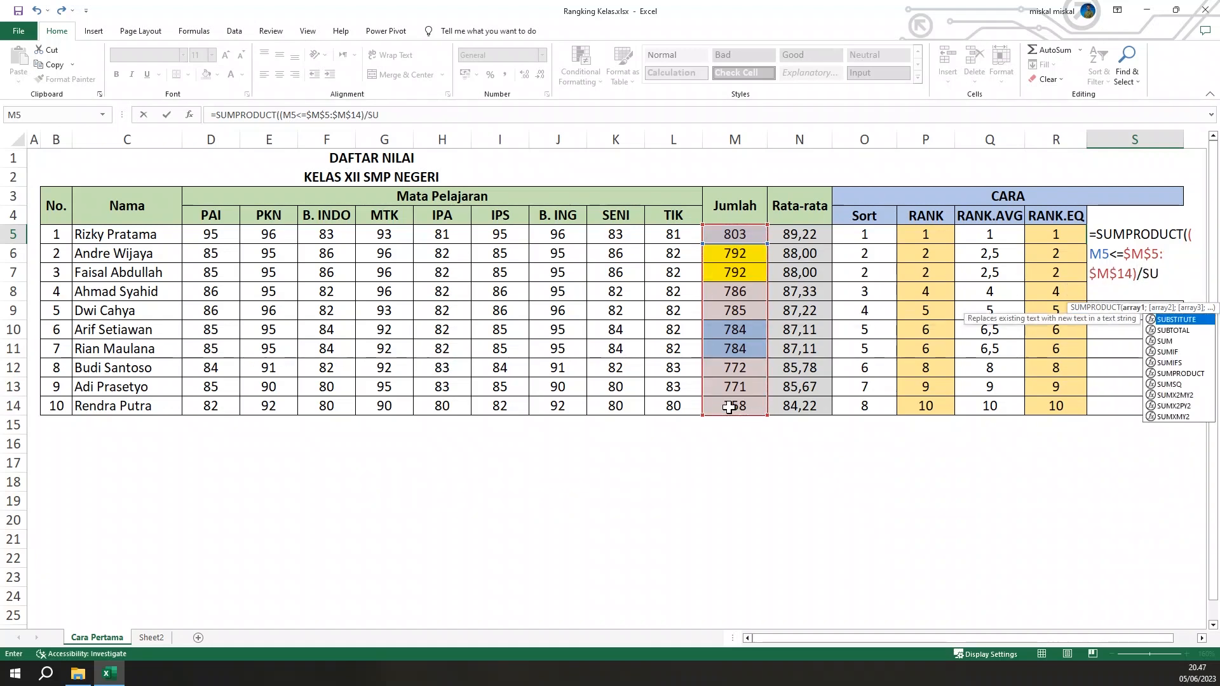
Divide the condition in the S5 formula by a COUNTIF function
key(BackSpace)
key(BackSpace)
text(COUNF)
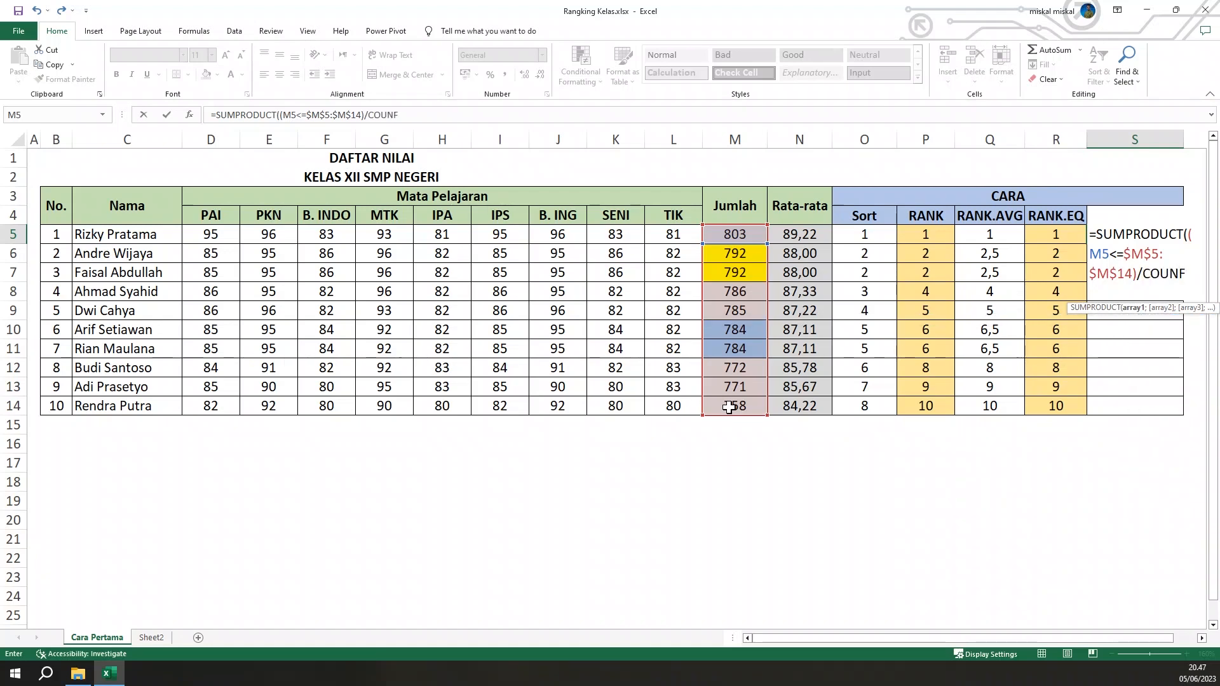
key(BackSpace)
key(Down)
key(Down)
key(Down)
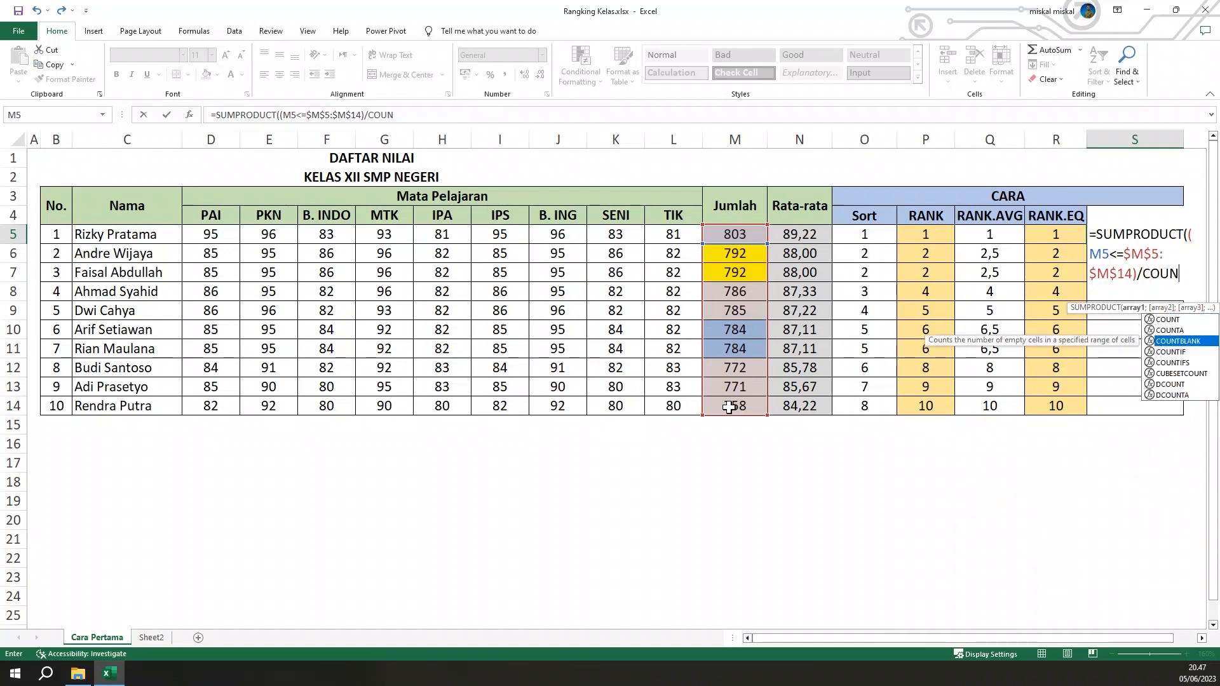
key(Tab)
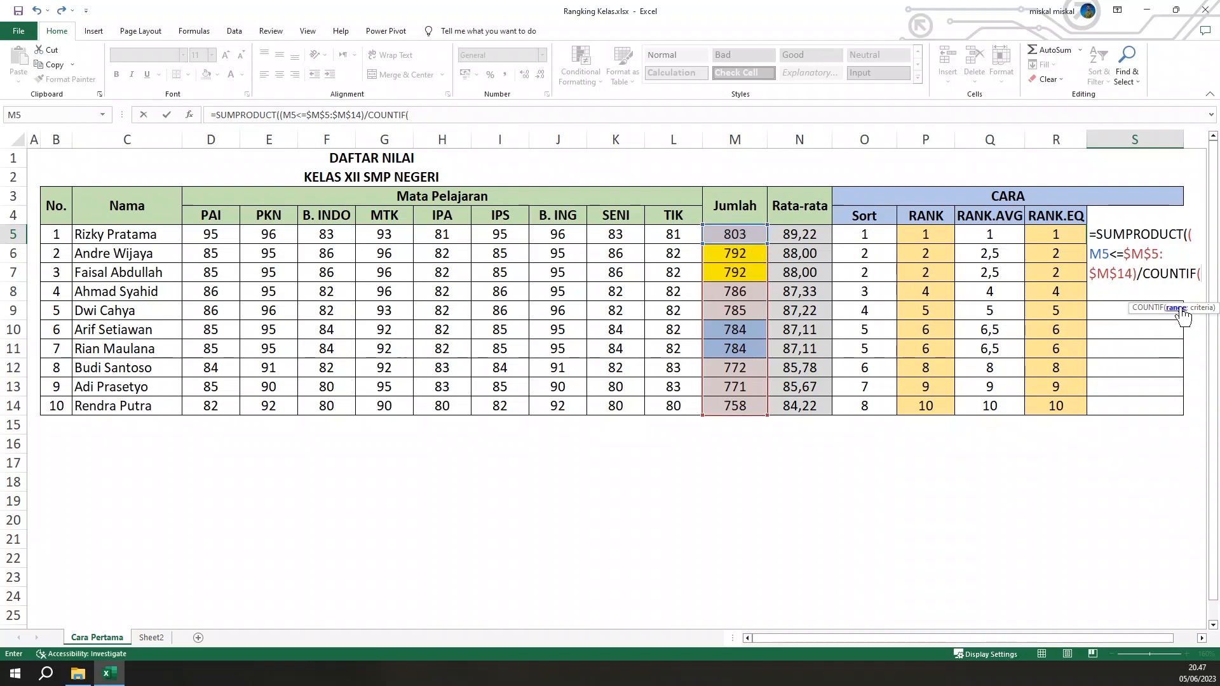
Give COUNTIF $M$5:$M$14 as both range and criteria, then close and enter the SUMPRODUCT formula in S5
click(751, 237)
drag(751, 237, 765, 410)
key(F4)
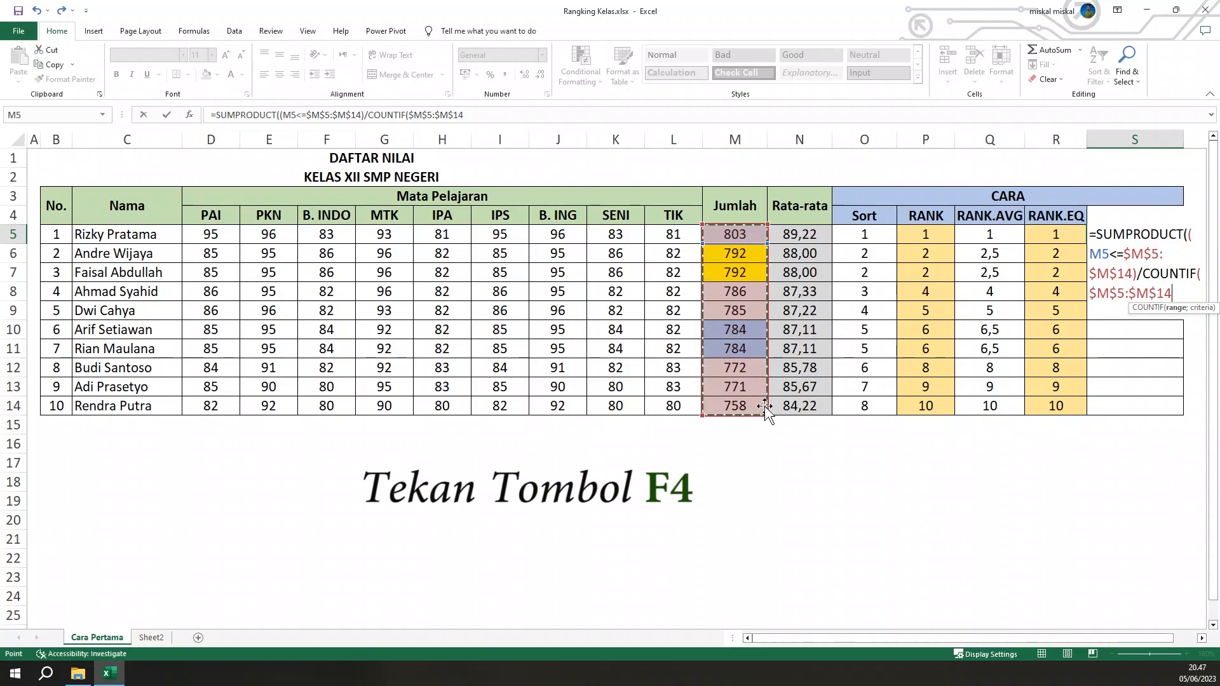
text(;)
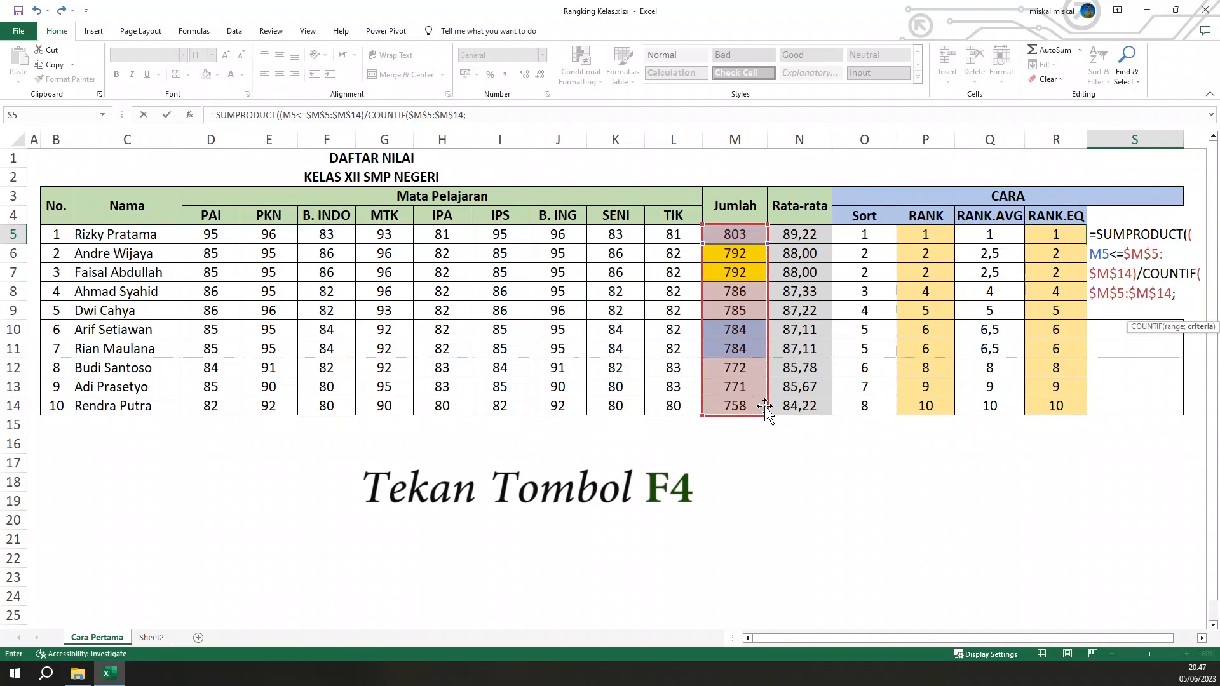
drag(740, 235, 753, 411)
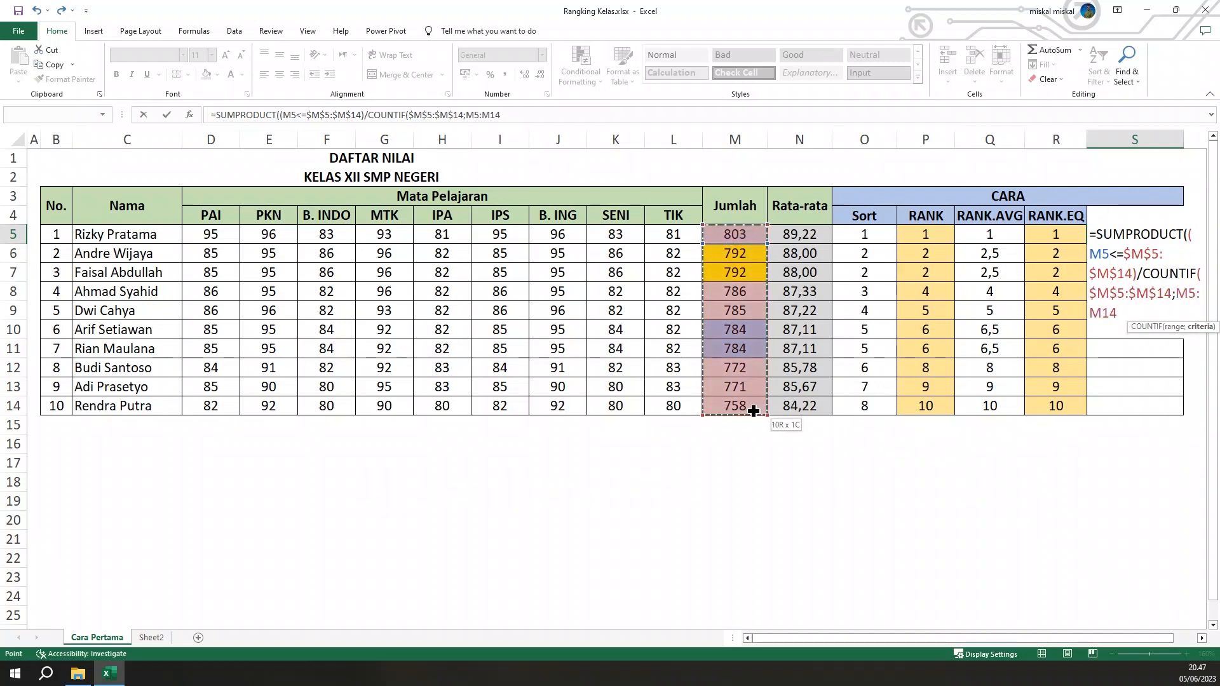
key(F4)
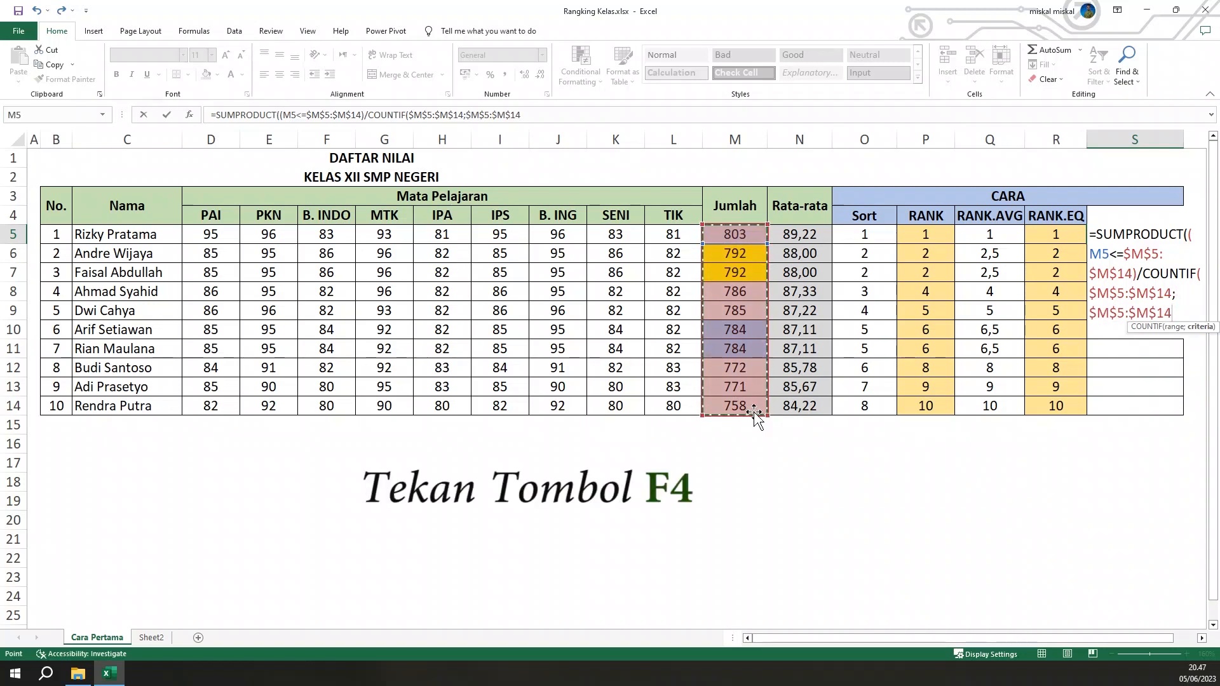
text())
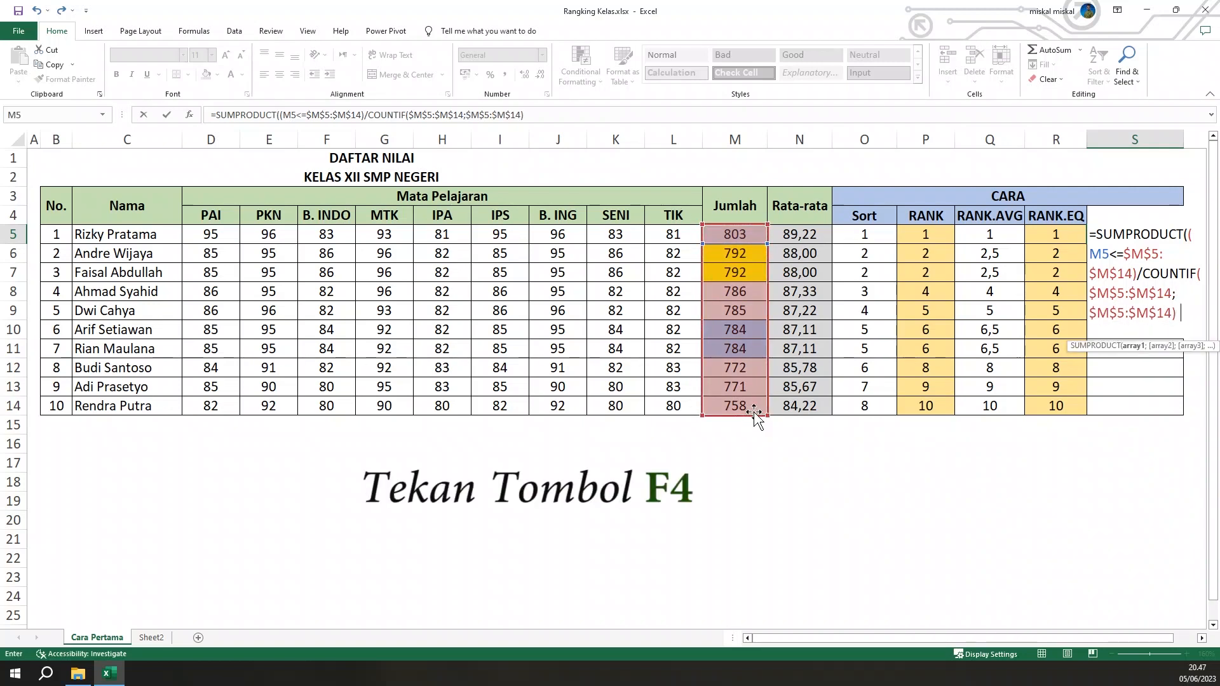
text())
key(Return)
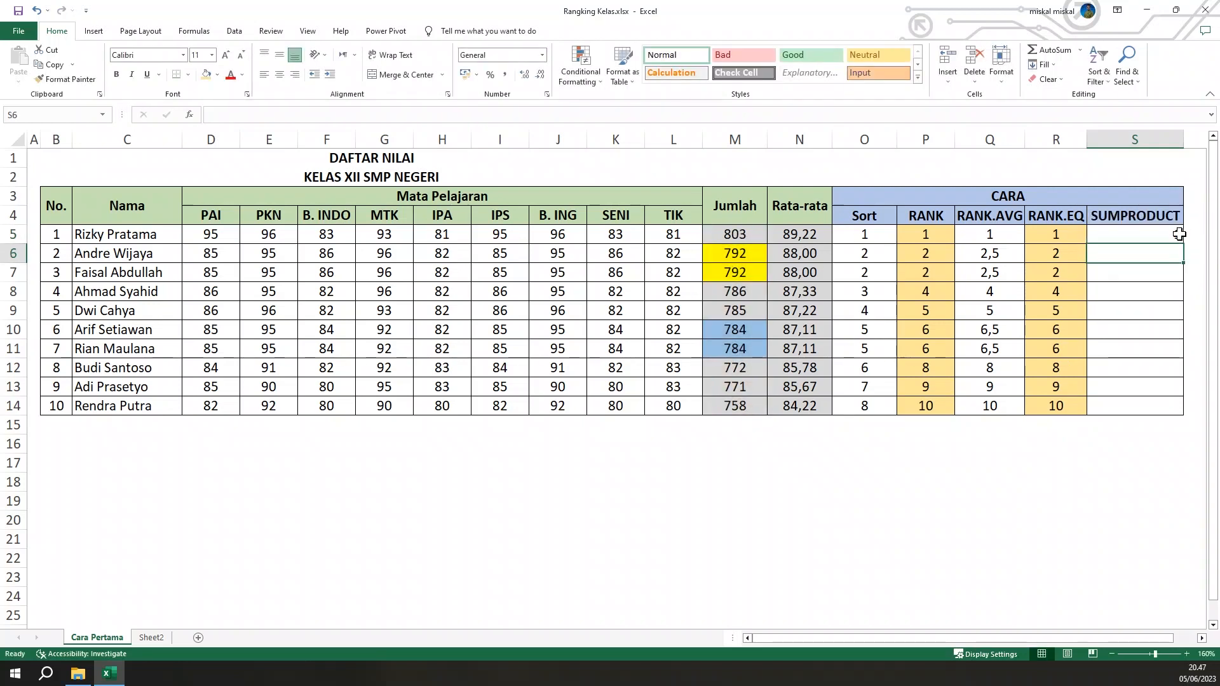
Copy the SUMPRODUCT formula from S5 down to S14 and centre the ranks
click(1179, 234)
drag(1182, 243, 1185, 417)
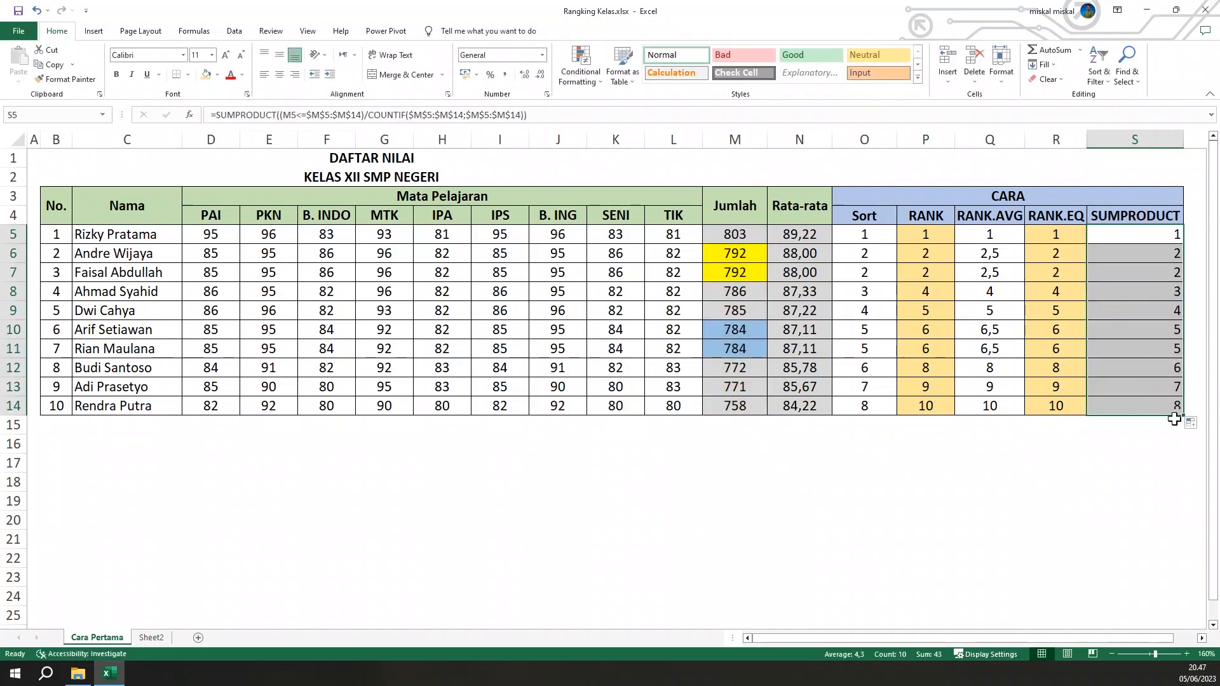
click(280, 74)
Examine the SUMPRODUCT ranks from S6 to S14, checking how tied students and those following them are numbered
click(1128, 330)
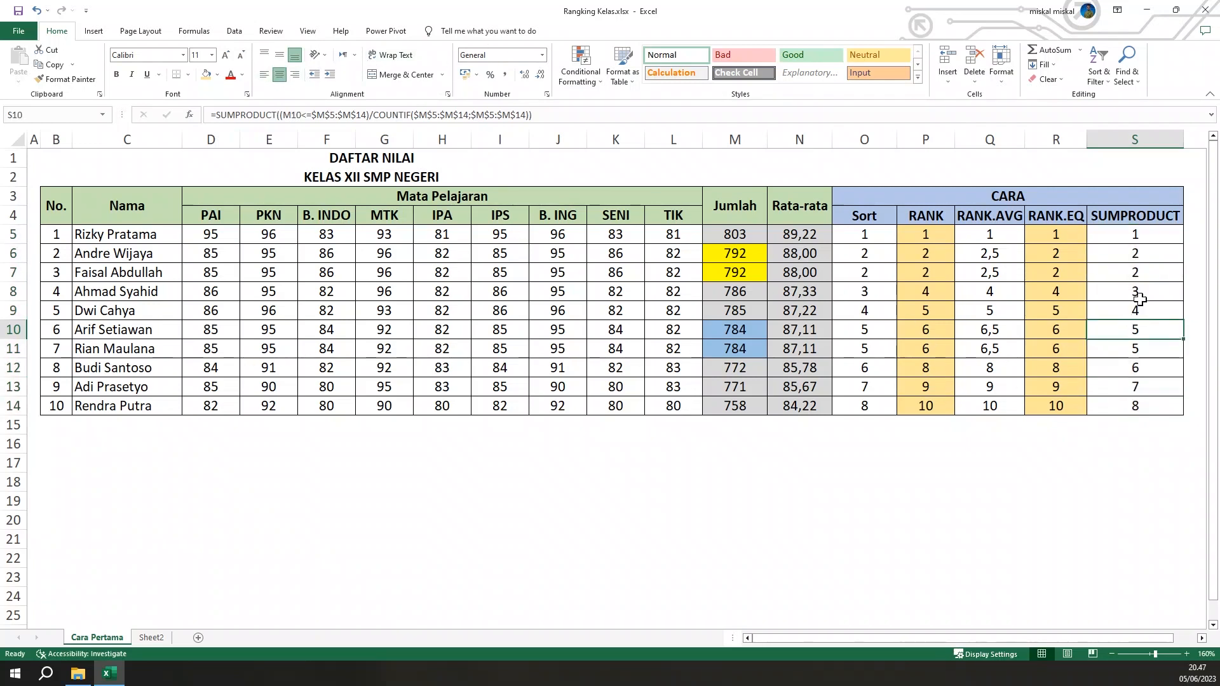
drag(1141, 256, 1144, 272)
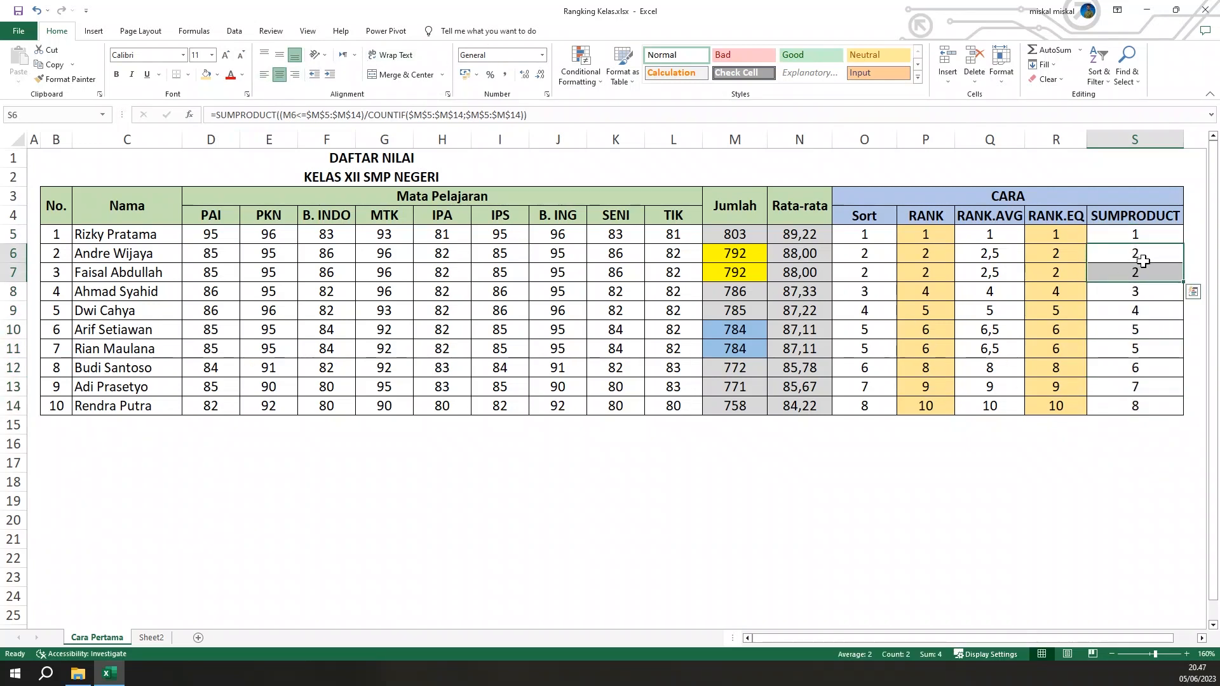
click(1144, 291)
click(1141, 315)
drag(1146, 333, 1145, 351)
click(1142, 365)
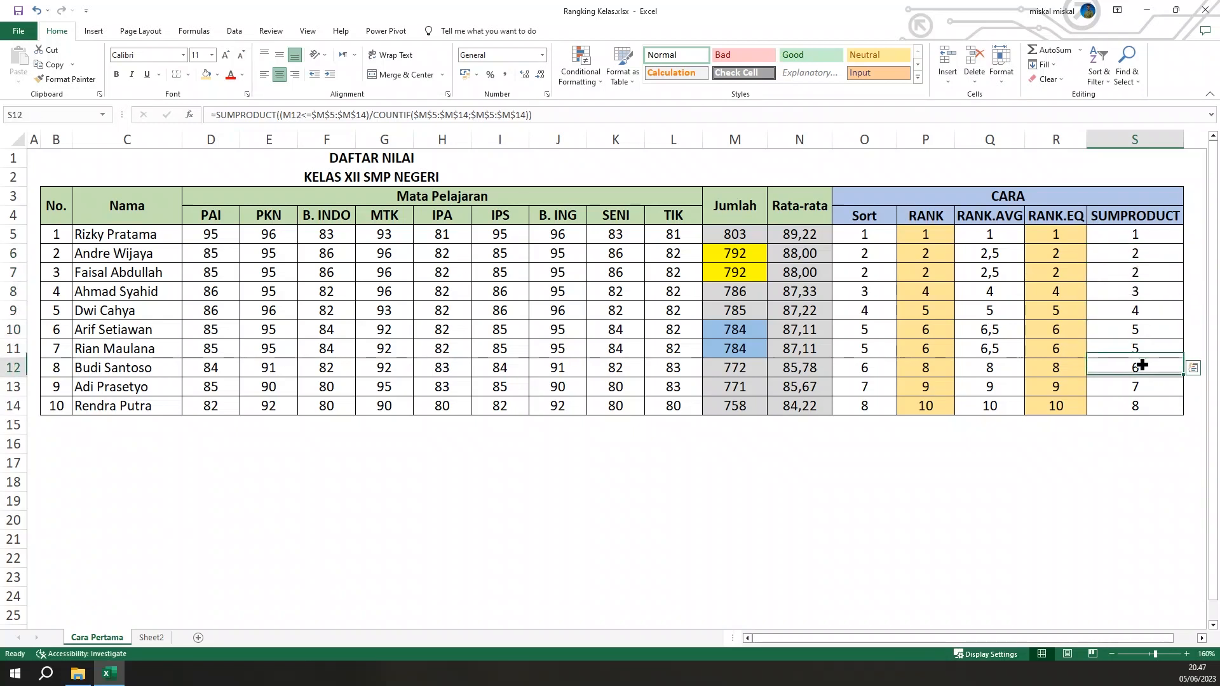
click(1145, 387)
click(1144, 405)
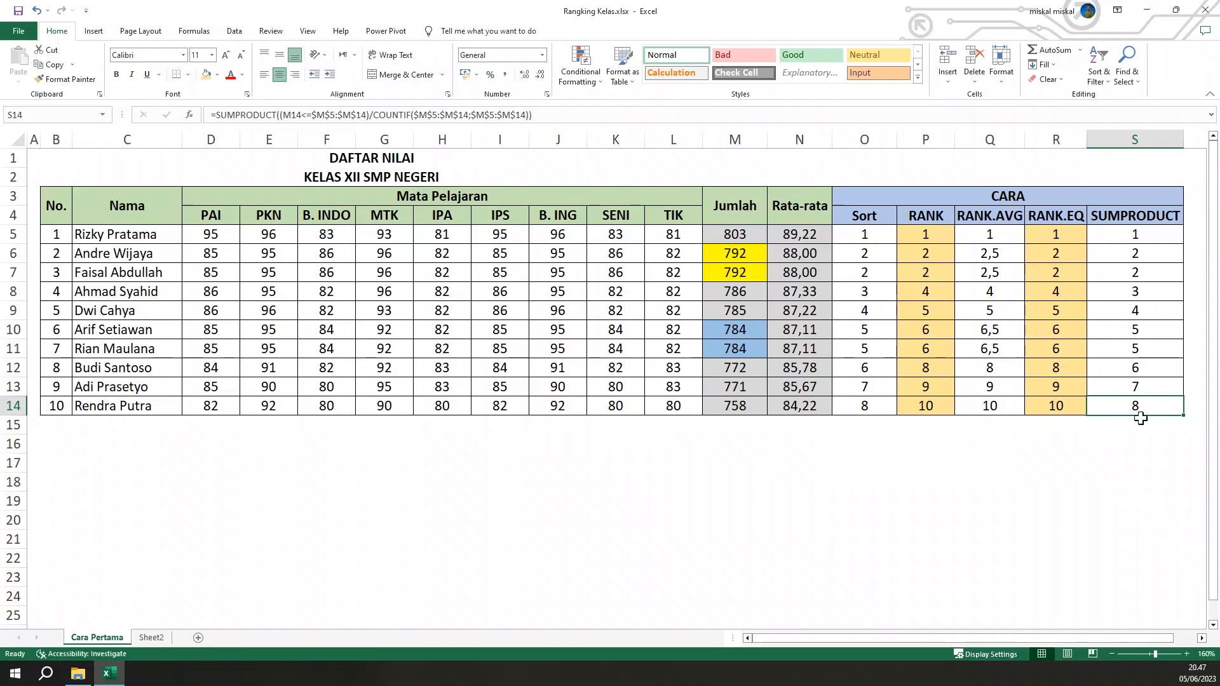
Compare how the RANK and SUMPRODUCT columns rank students with equal totals in the Jumlah column
click(722, 496)
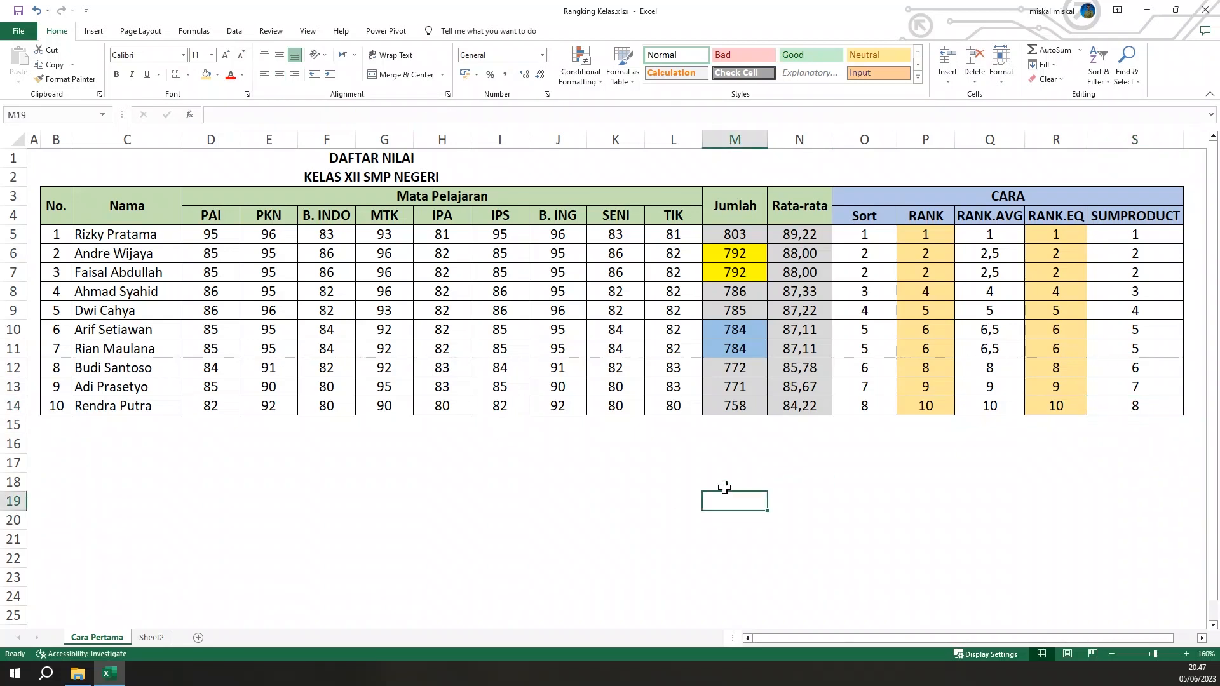
click(742, 337)
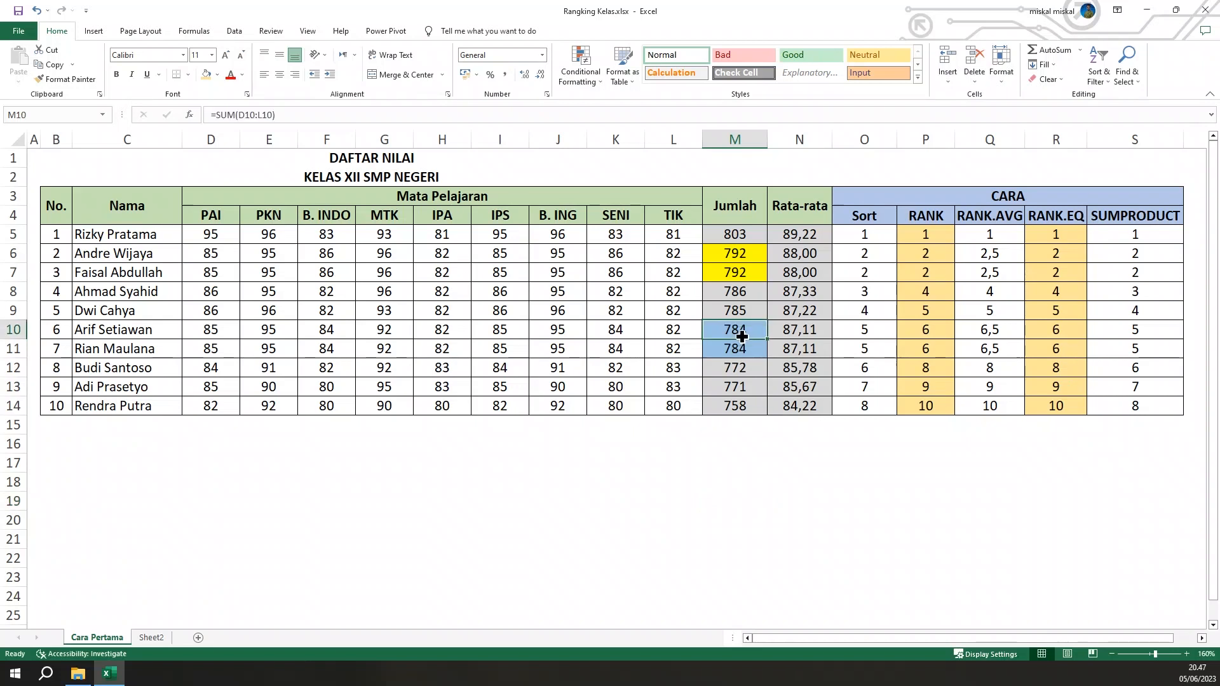
click(1122, 334)
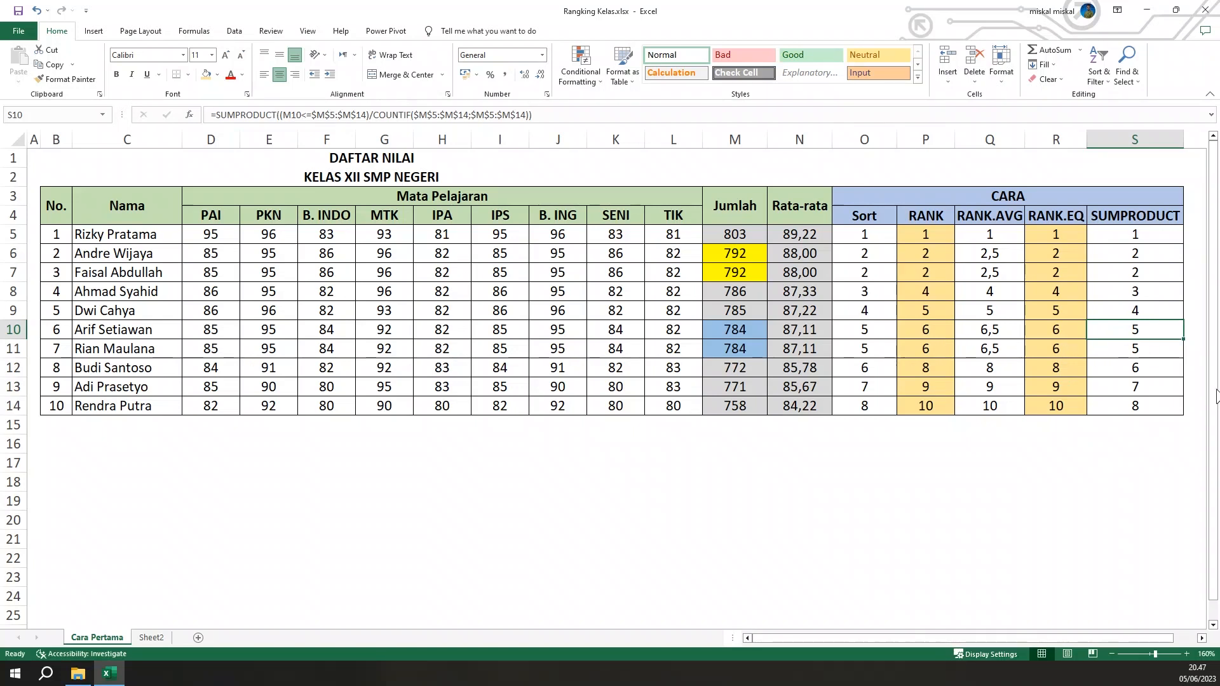
click(1187, 439)
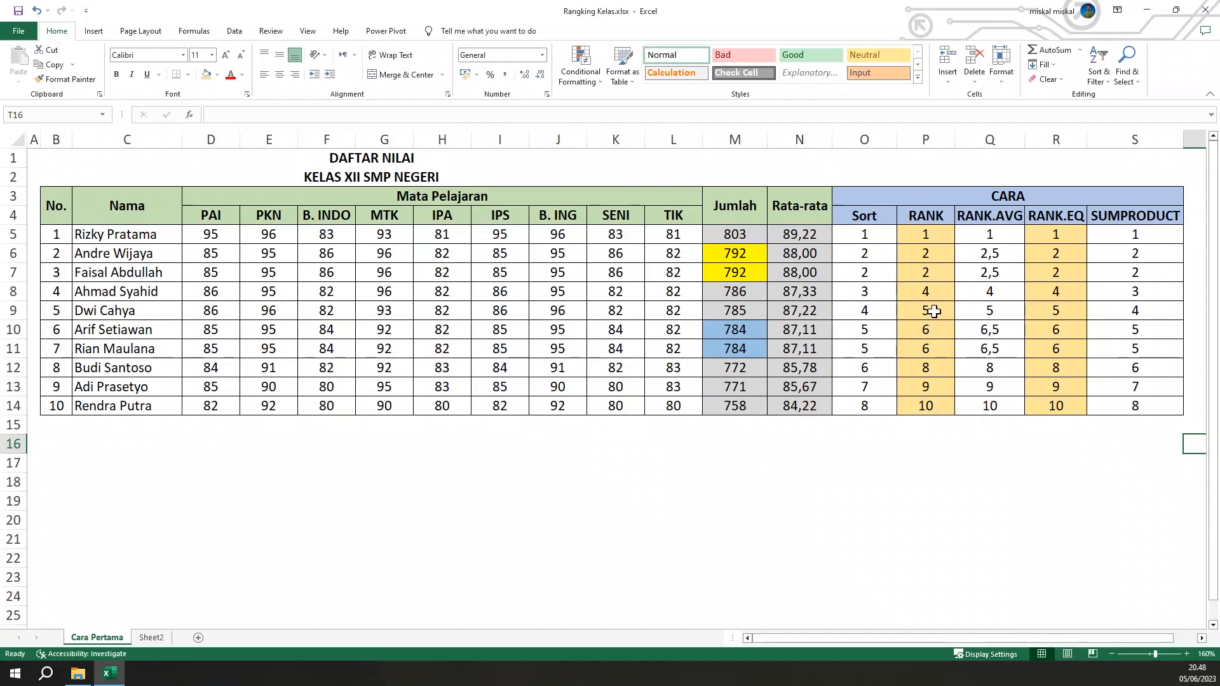
drag(928, 254, 924, 268)
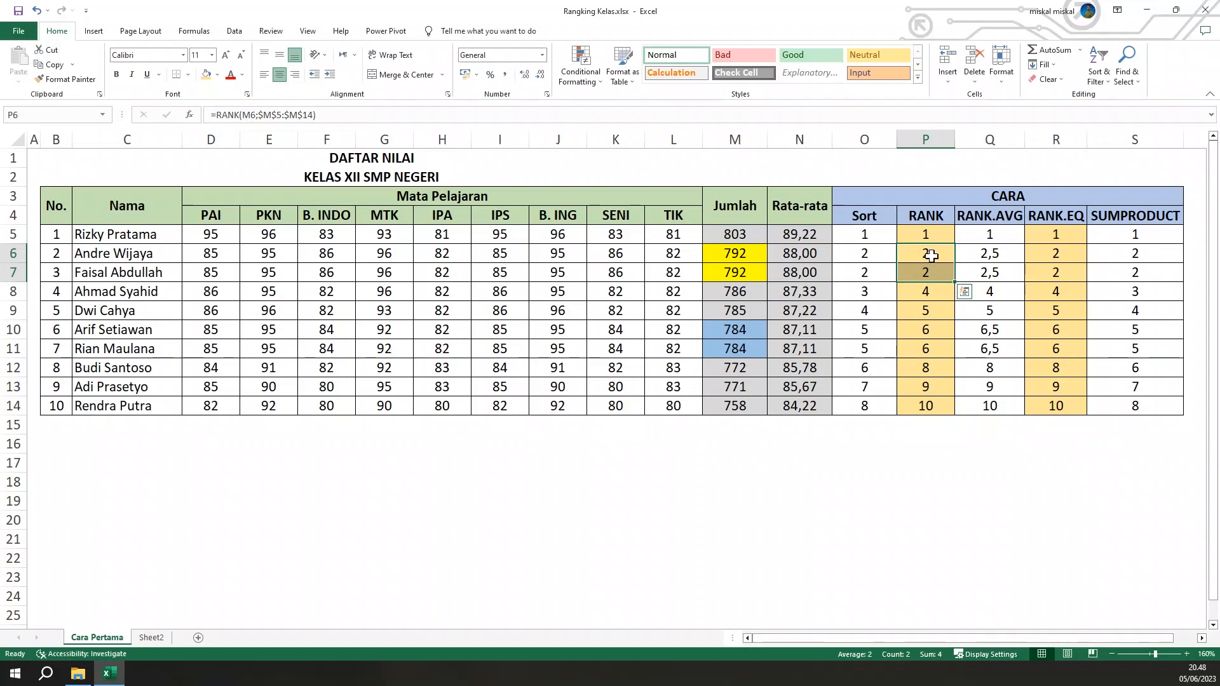
click(931, 256)
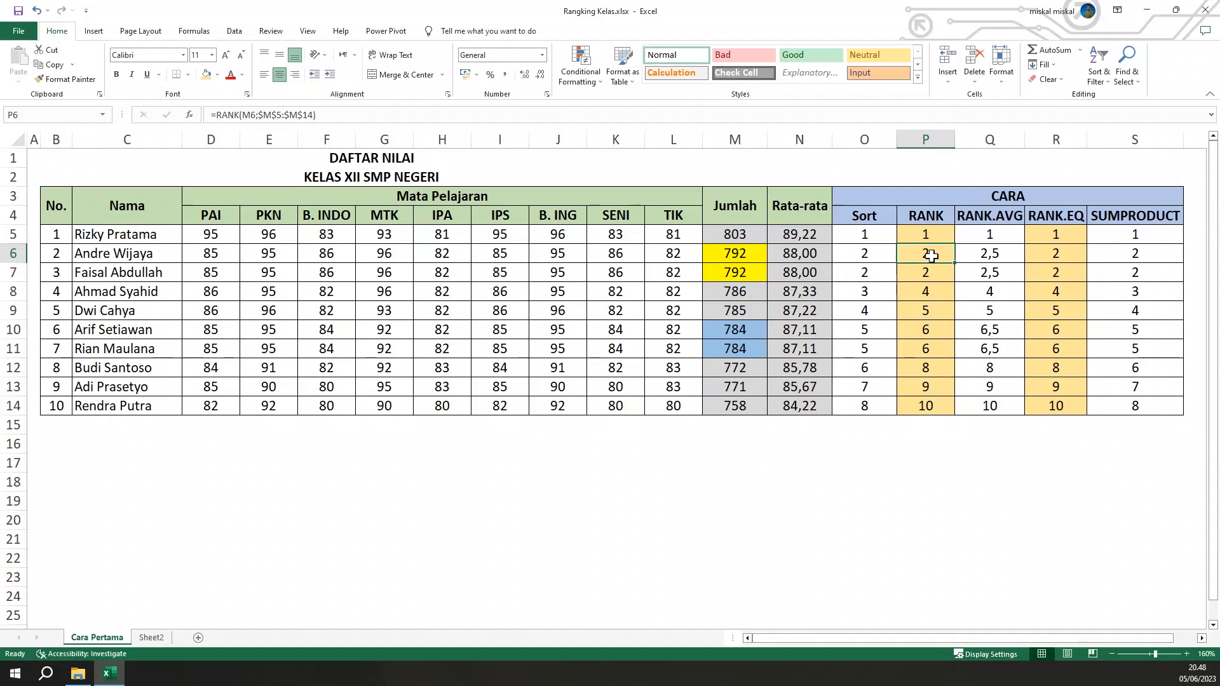
click(1110, 252)
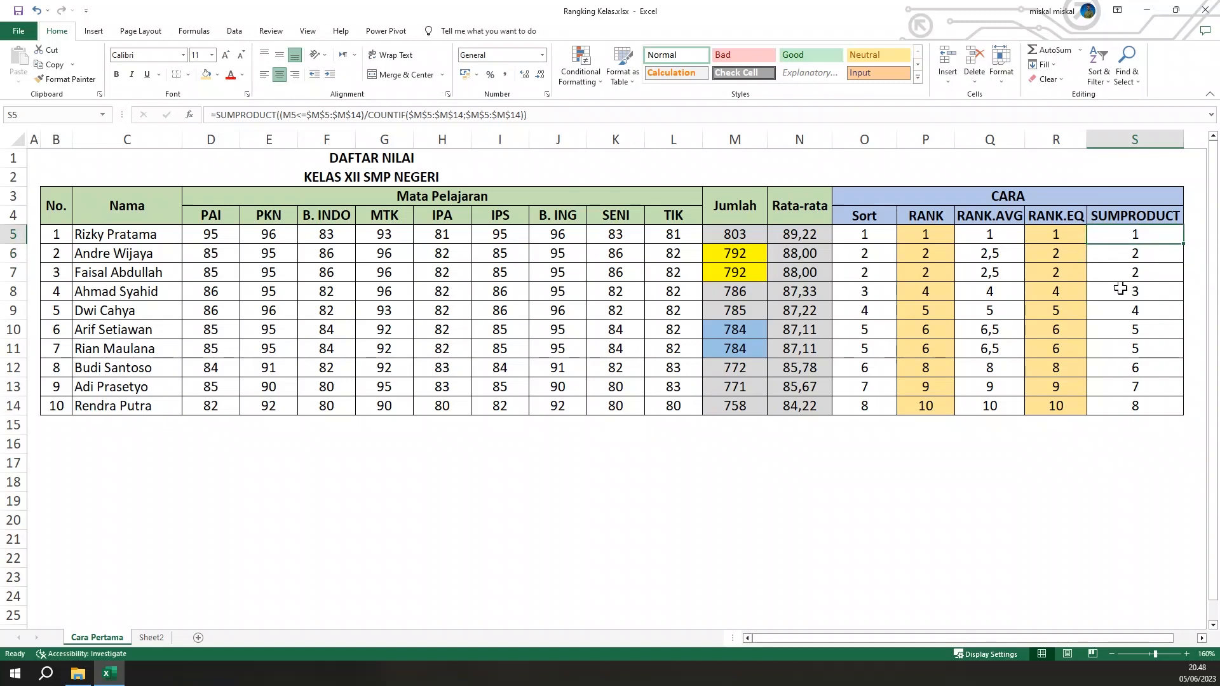
click(1156, 459)
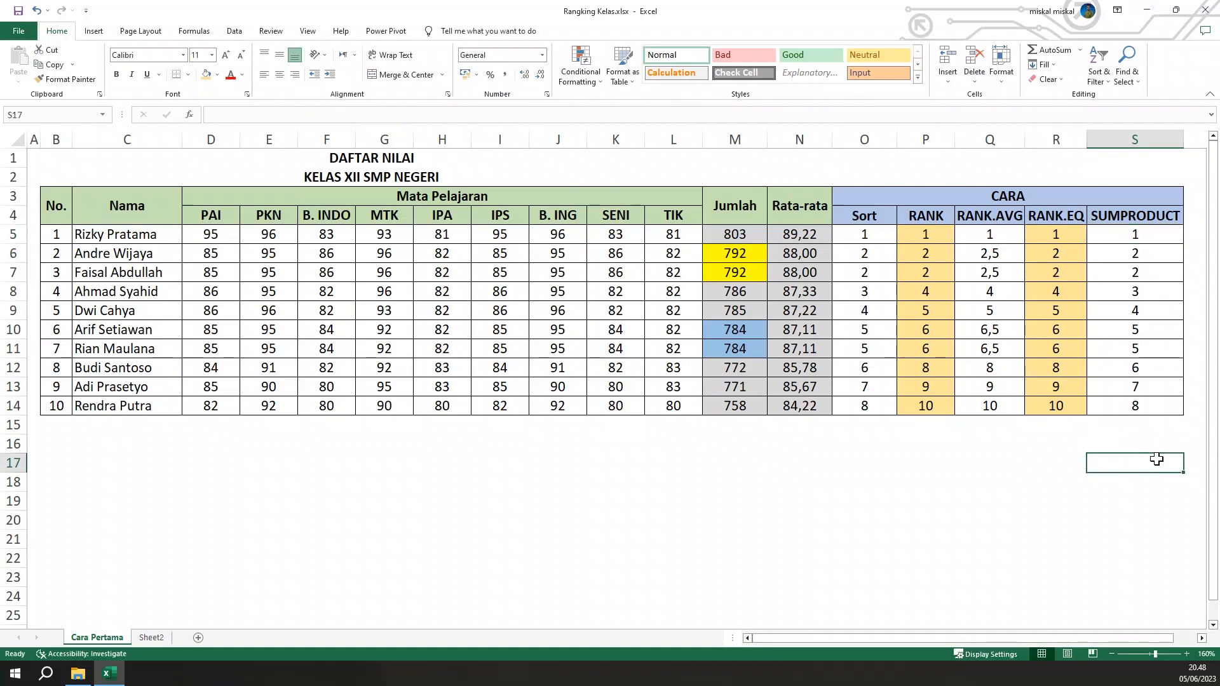